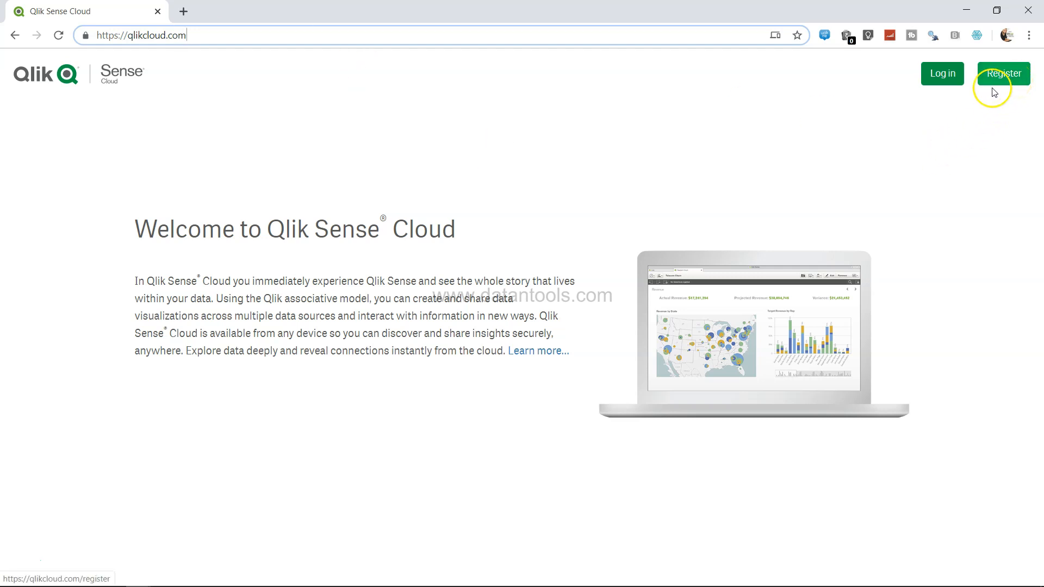
- Log in to Qlik Sense Cloud with the saved account credentials
left_click(944, 72)
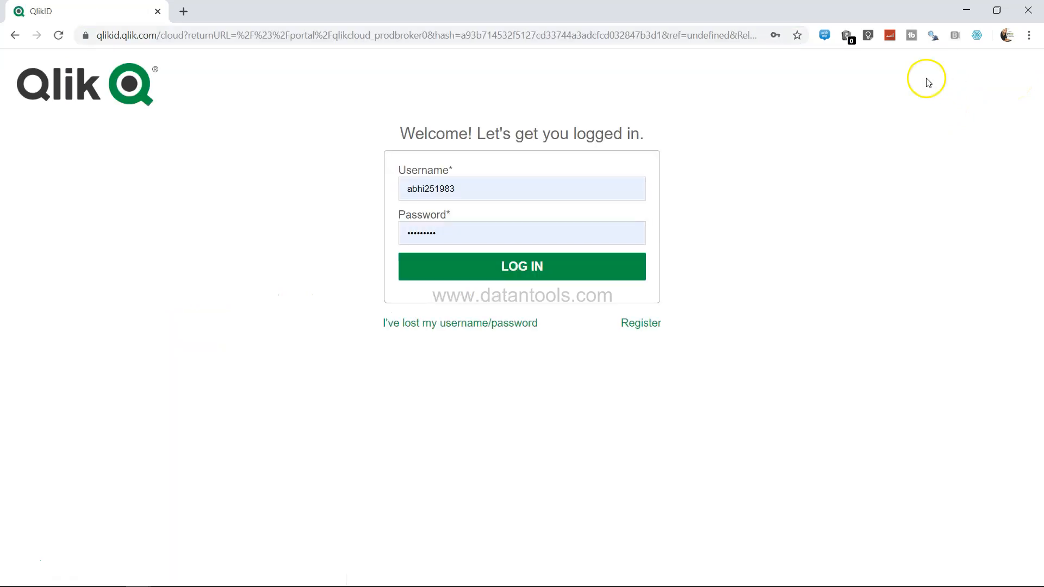
left_click(543, 273)
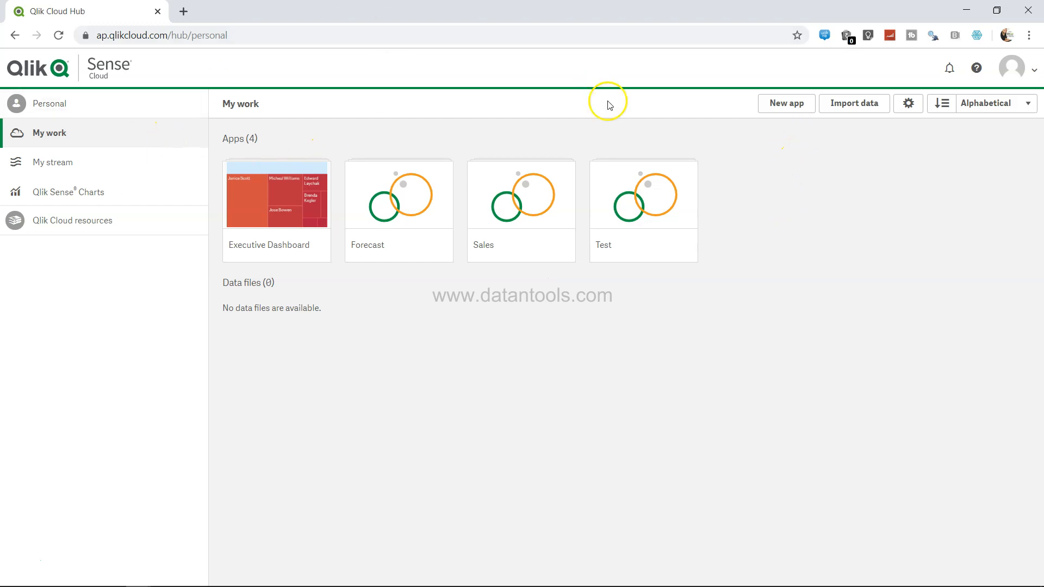
- Create a new cloud app titled Boston and open it
left_click(791, 109)
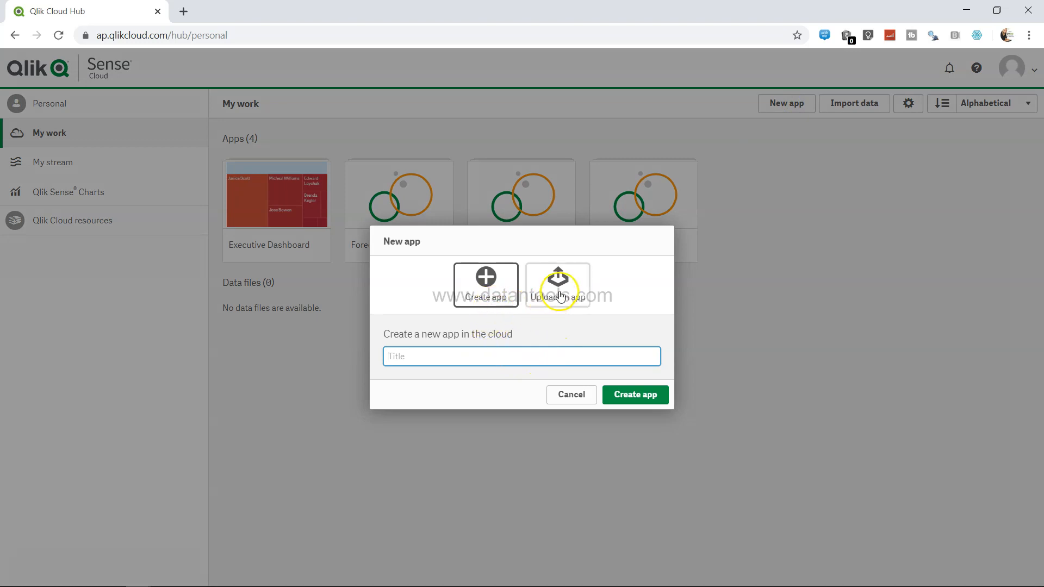
left_click(548, 355)
left_click(563, 304)
type("Boston")
left_click(634, 395)
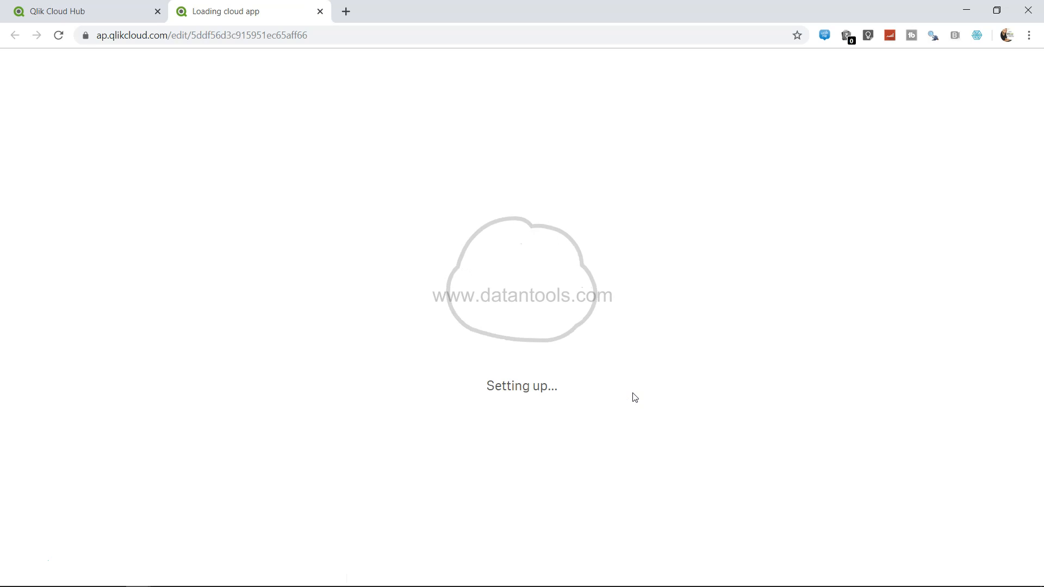
left_click(577, 400)
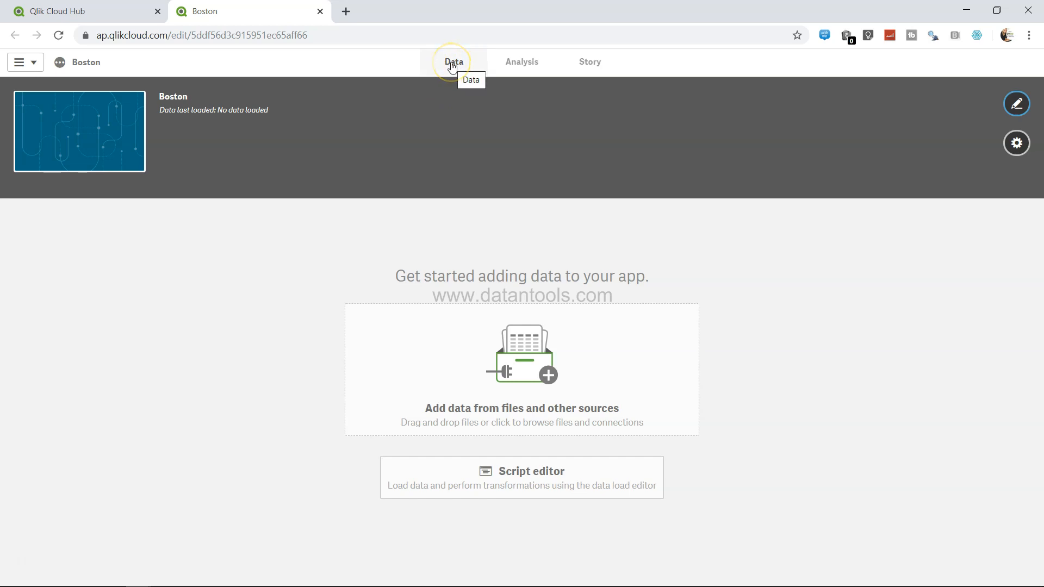
left_click(514, 65)
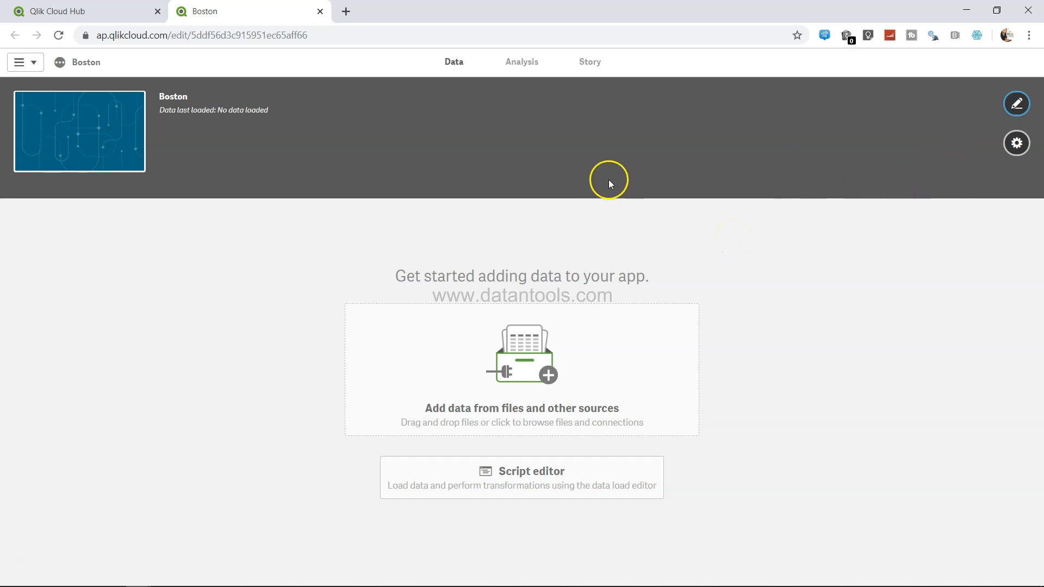
- Add the description "Factors effecting house prices in boston" to the Boston app
left_click(1016, 106)
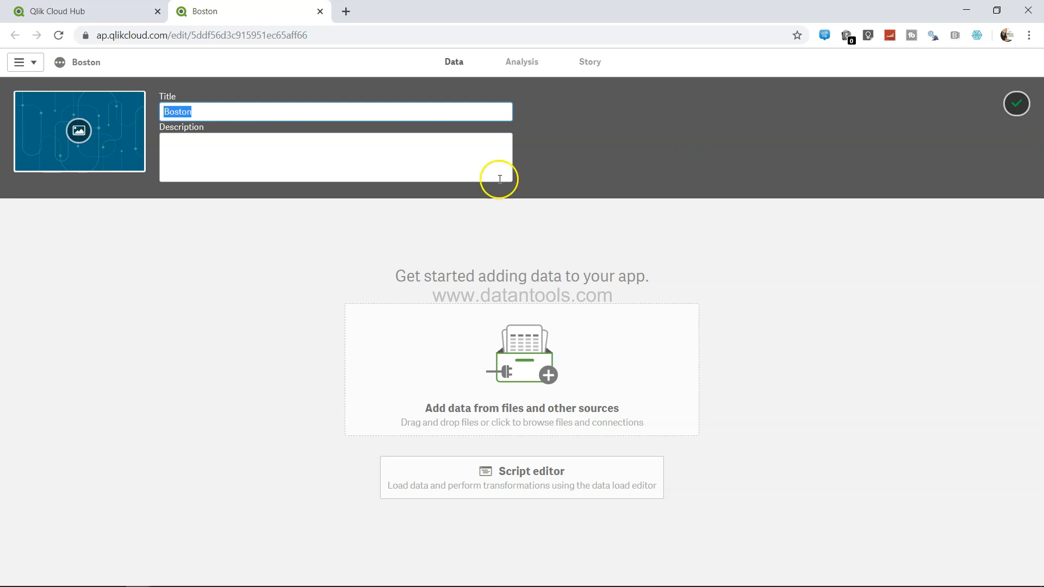
left_click(231, 113)
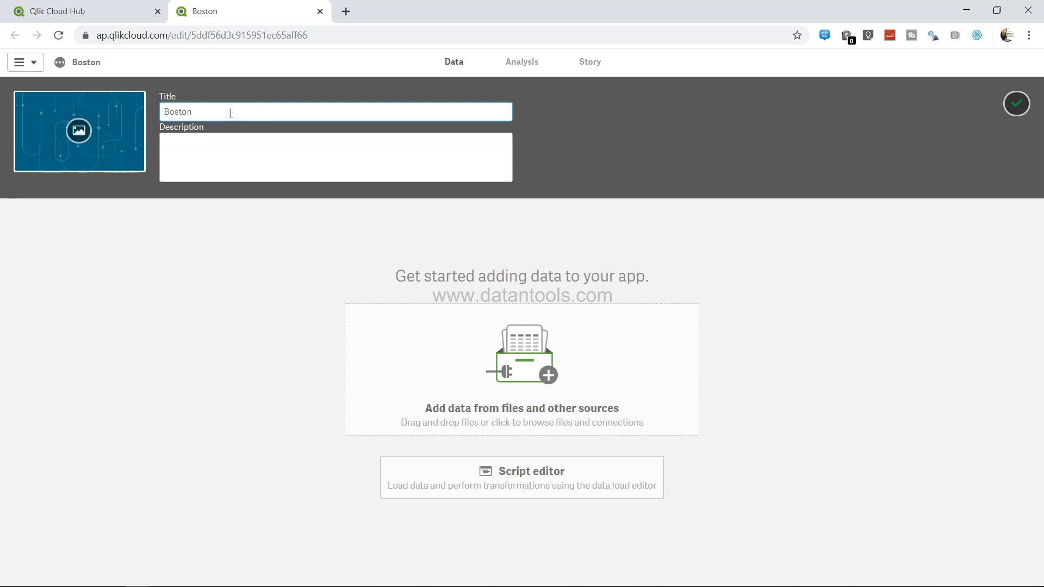
left_click(231, 142)
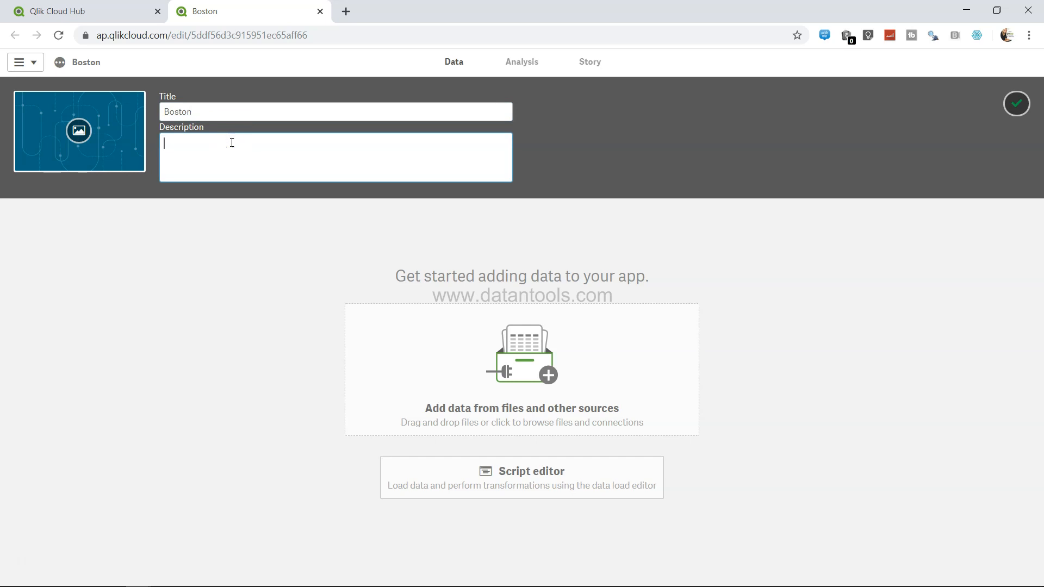
type("Pr")
key("BackSpace")
type("Factors effecting")
type(" bouse prices in boston")
left_click(289, 226)
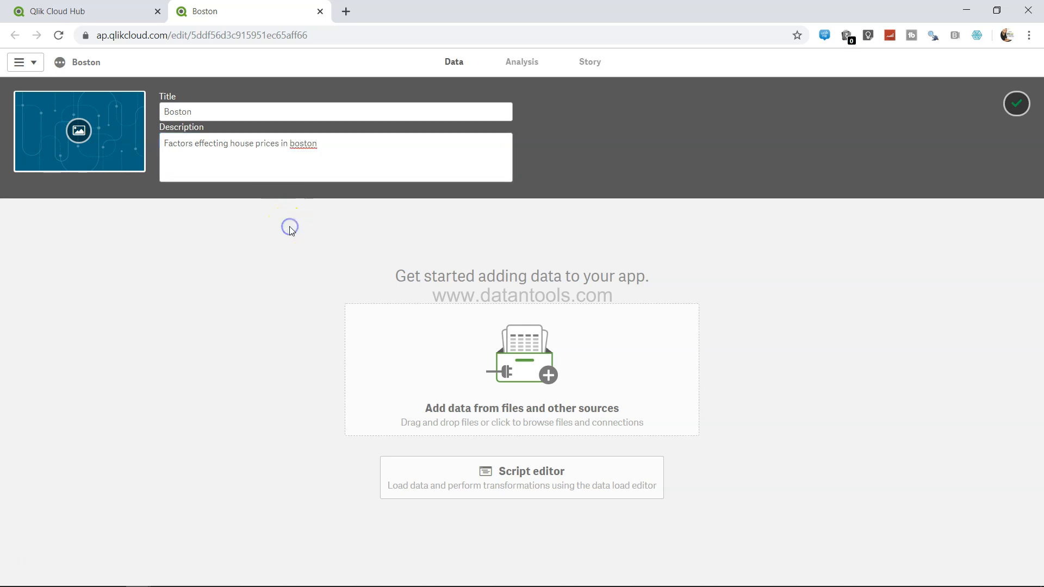
left_click(359, 229)
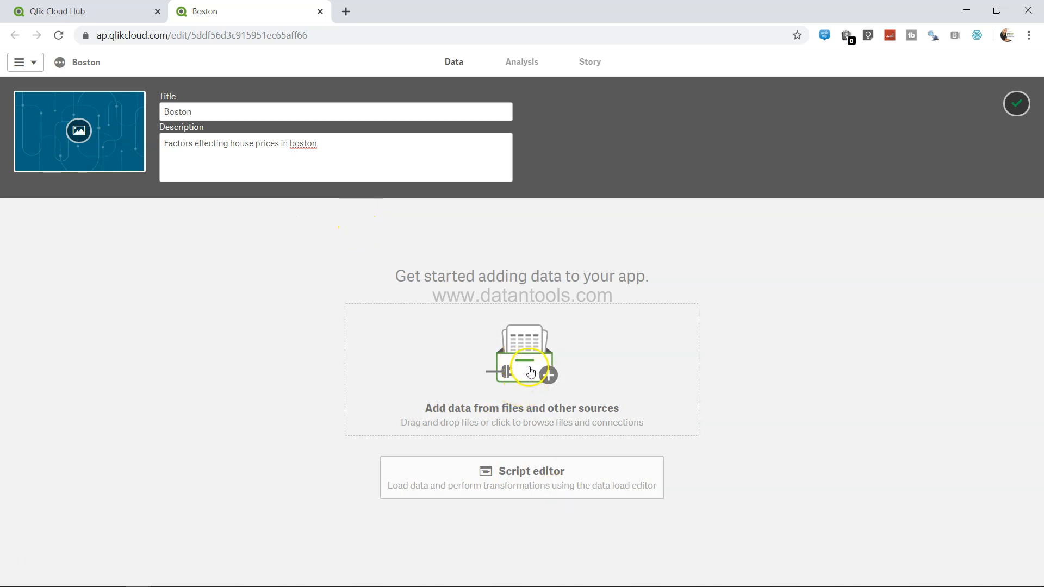
- Attach the boston CSV file from the YT "Files used in tutorial" folder as the app's data source
left_click(541, 370)
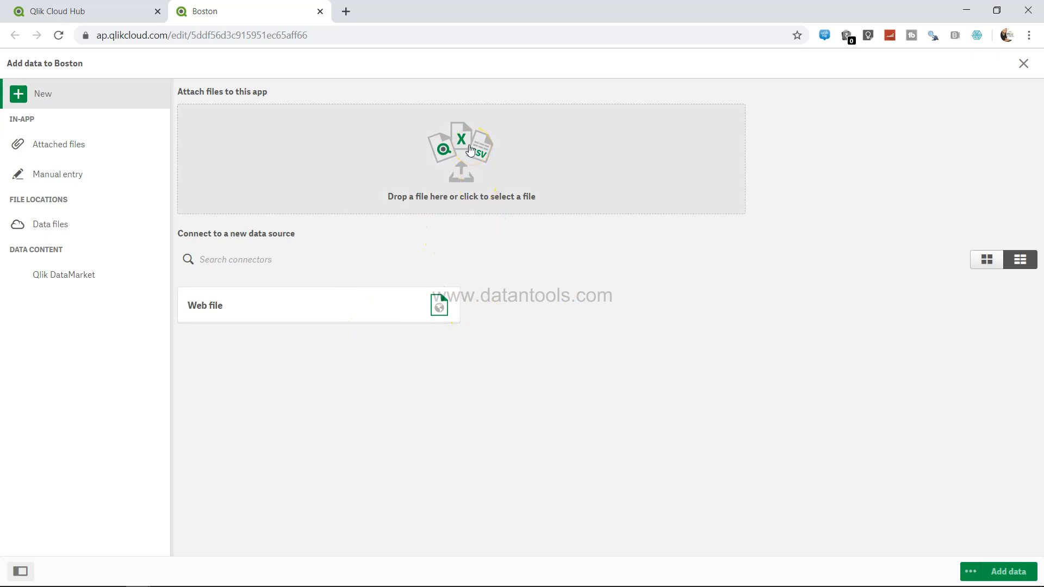
left_click(460, 197)
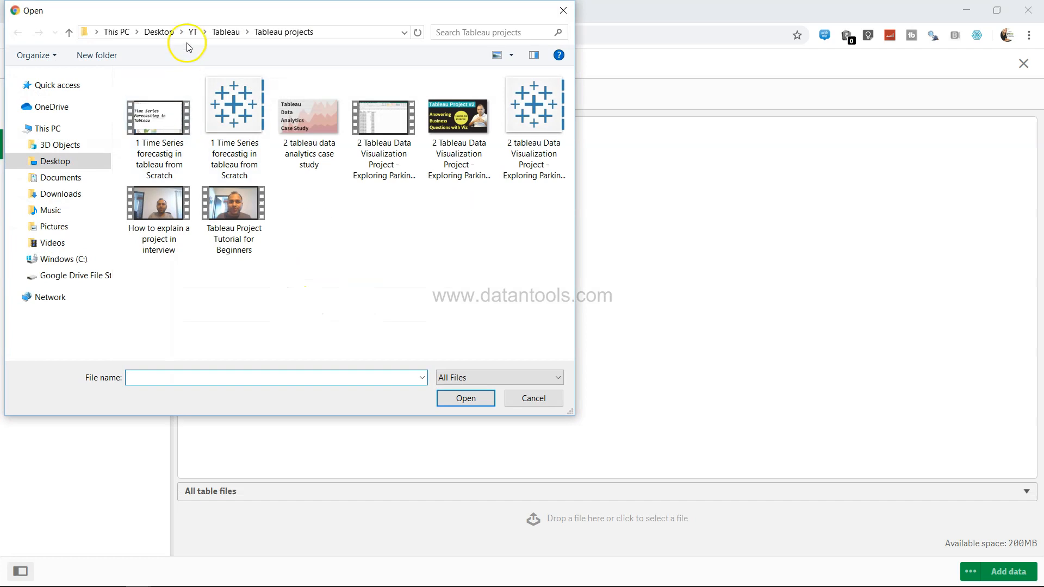
left_click(221, 32)
left_click(194, 31)
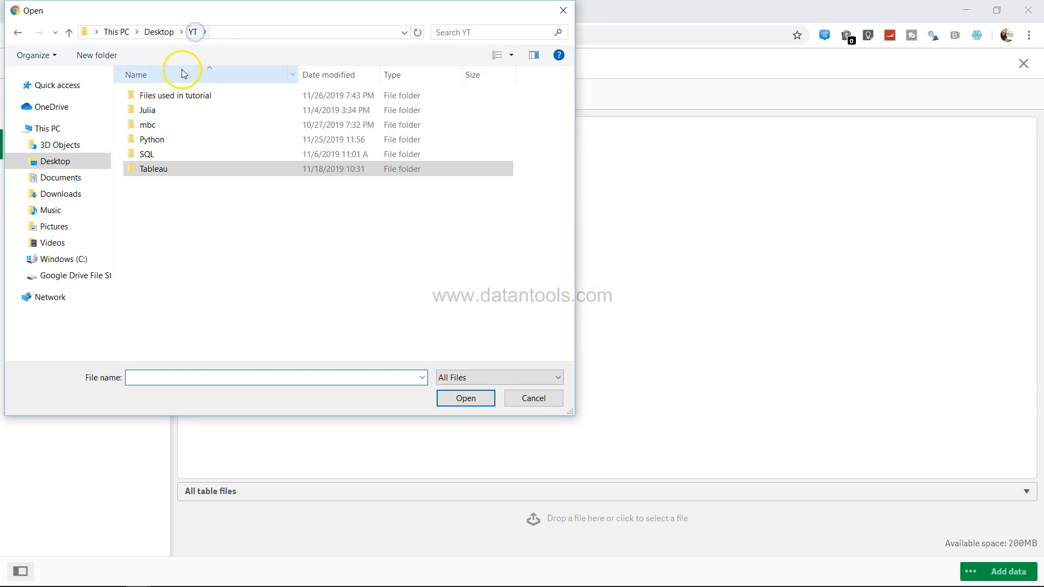
left_click(186, 95)
double_click(186, 95)
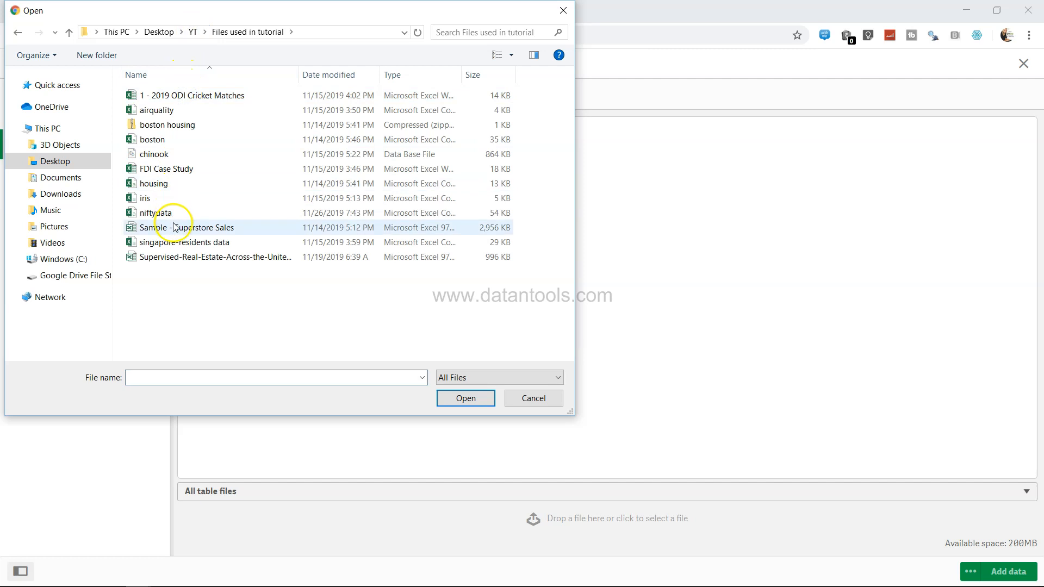
double_click(175, 142)
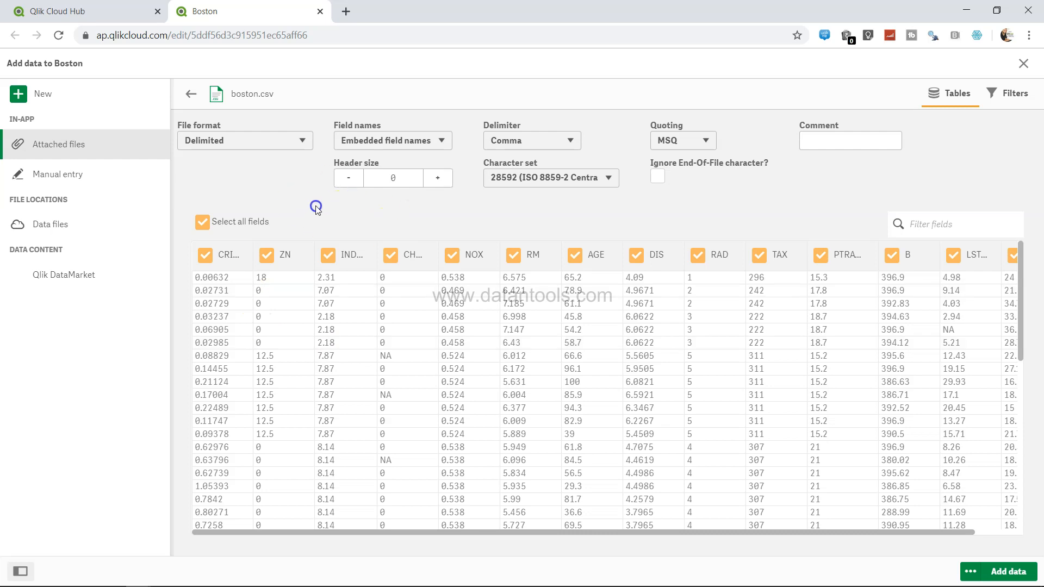
- Review the file format and field name options for boston.csv, keeping Delimited and Embedded field names
left_click(303, 143)
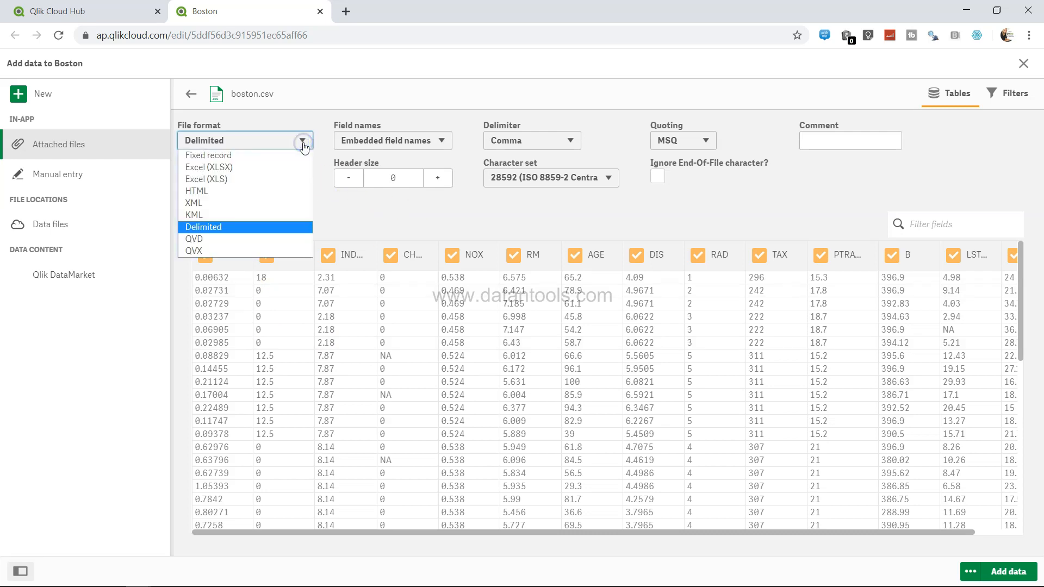
left_click(303, 142)
left_click(303, 143)
left_click(441, 141)
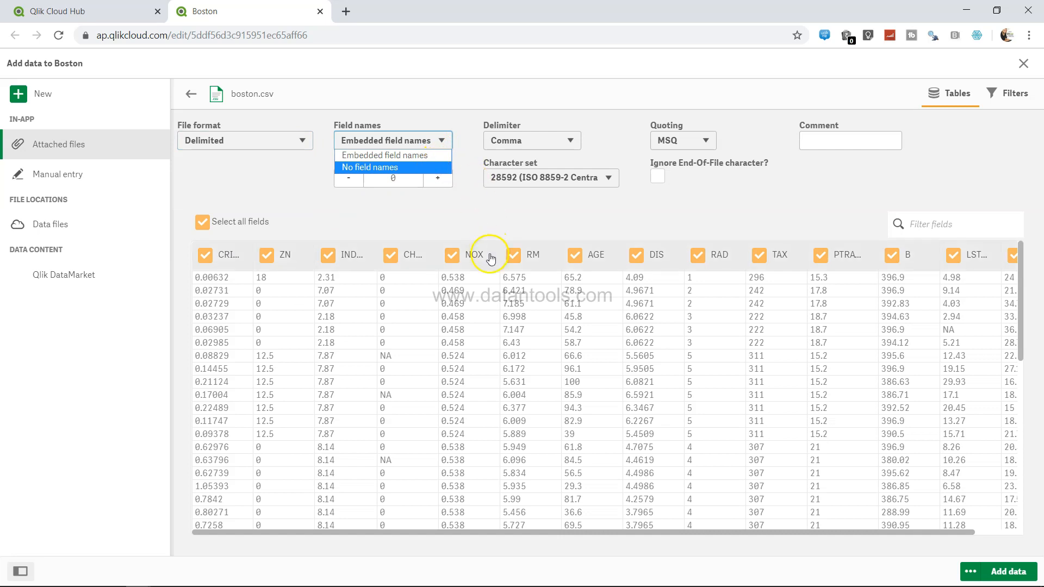
left_click(425, 156)
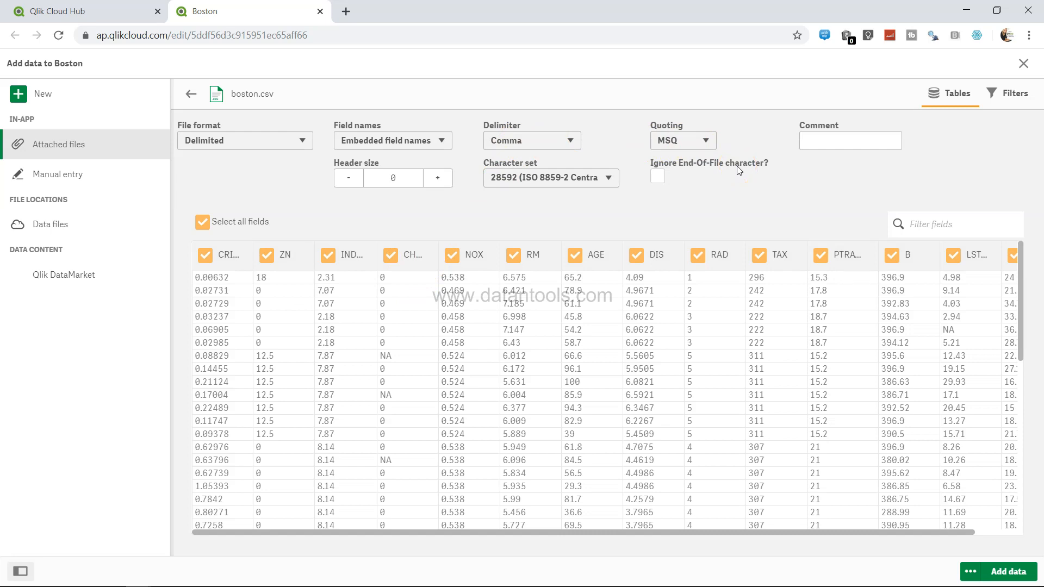
left_click(817, 141)
left_click(427, 279)
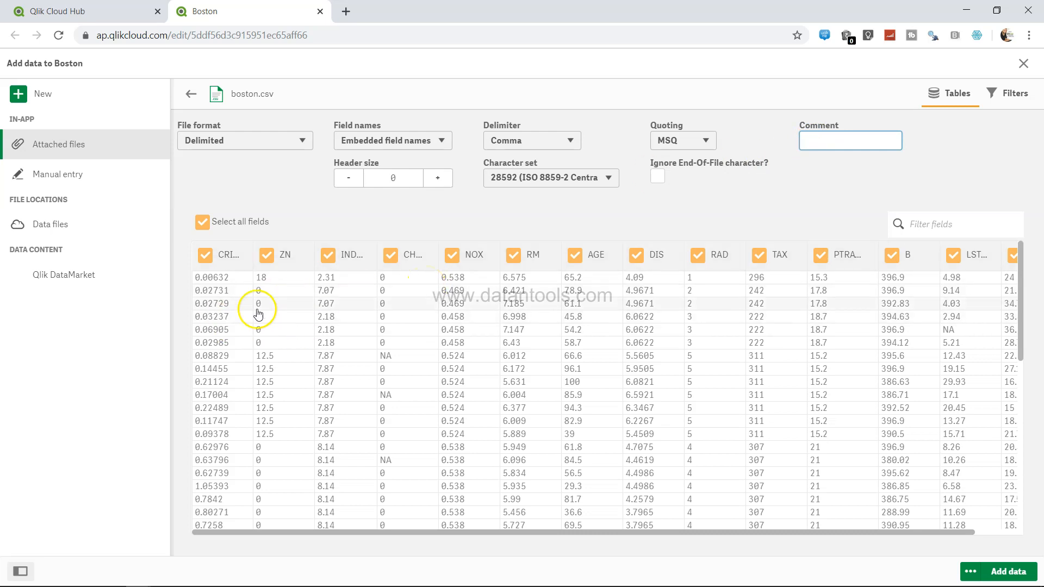
- Toggle the first field, CRIM, out of and back into the data selection, leaving it included
left_click(206, 255)
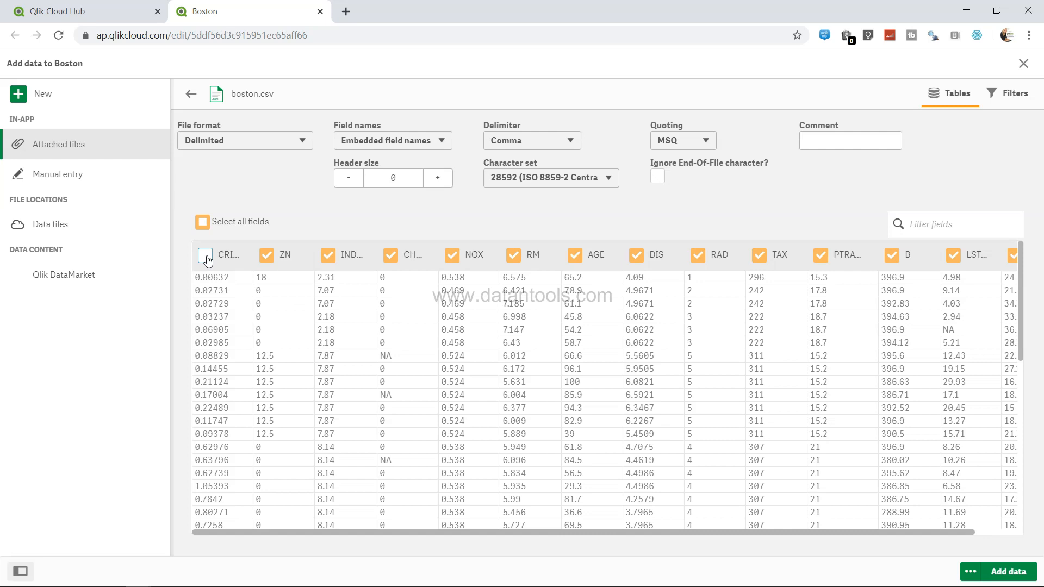
left_click(207, 260)
left_click(209, 263)
left_click(209, 263)
left_click(209, 263)
left_click(208, 263)
left_click(209, 264)
- Rename the CRIM field to CRIME and make sure it is included in the data selection
left_click(229, 257)
left_click(251, 293)
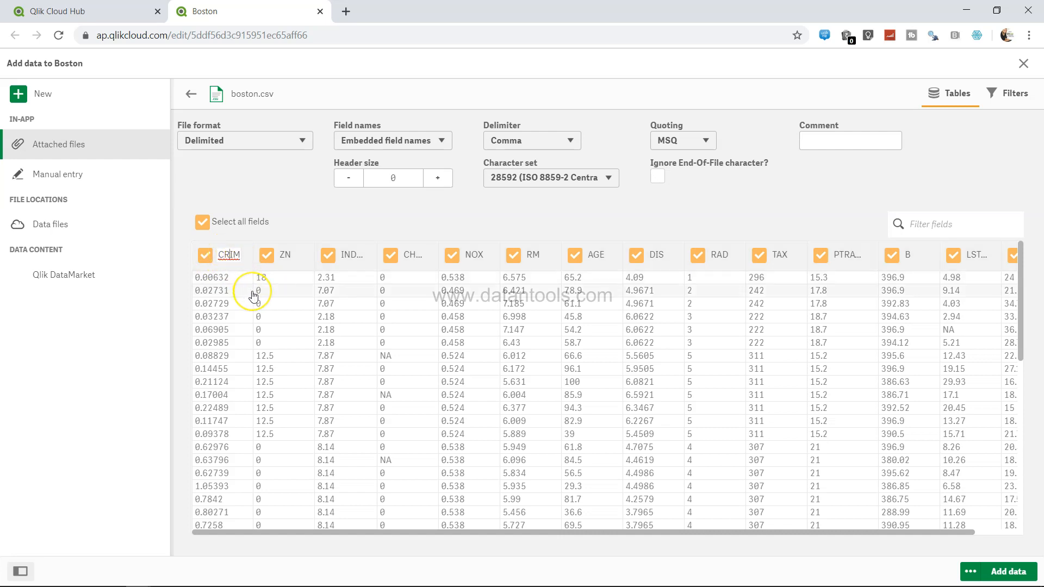
type("E")
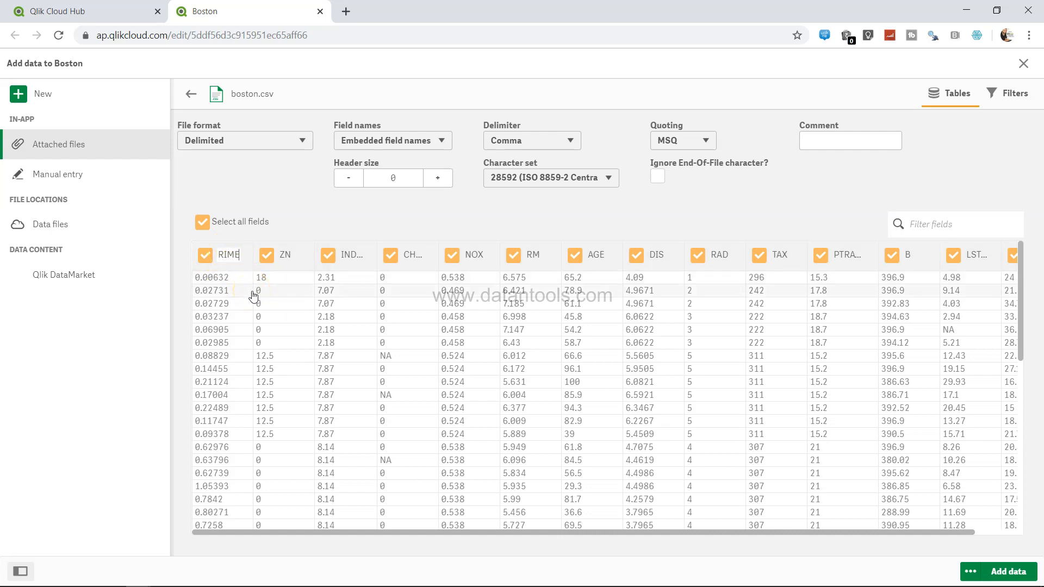
left_click(229, 308)
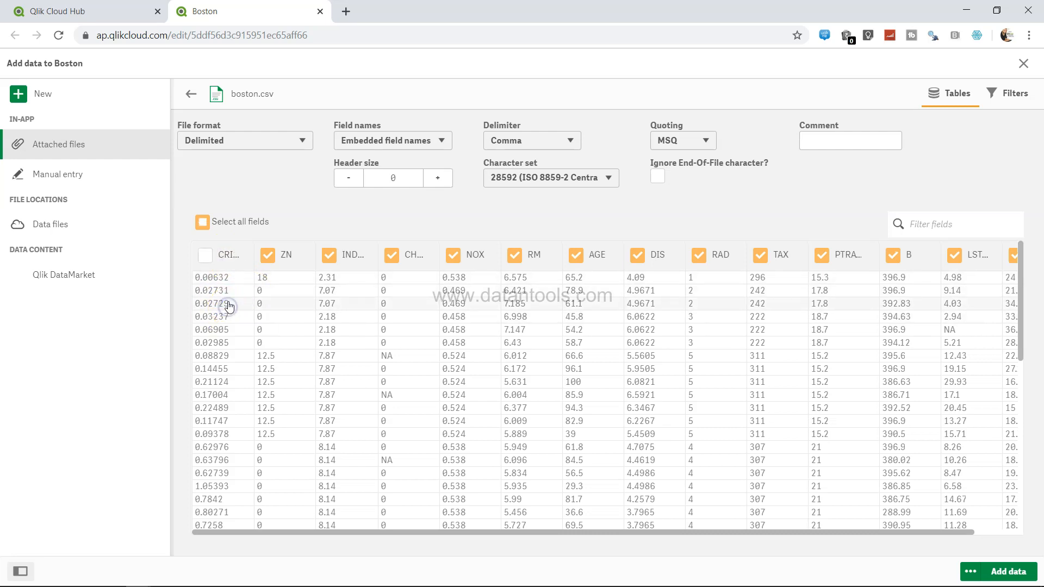
left_click(205, 259)
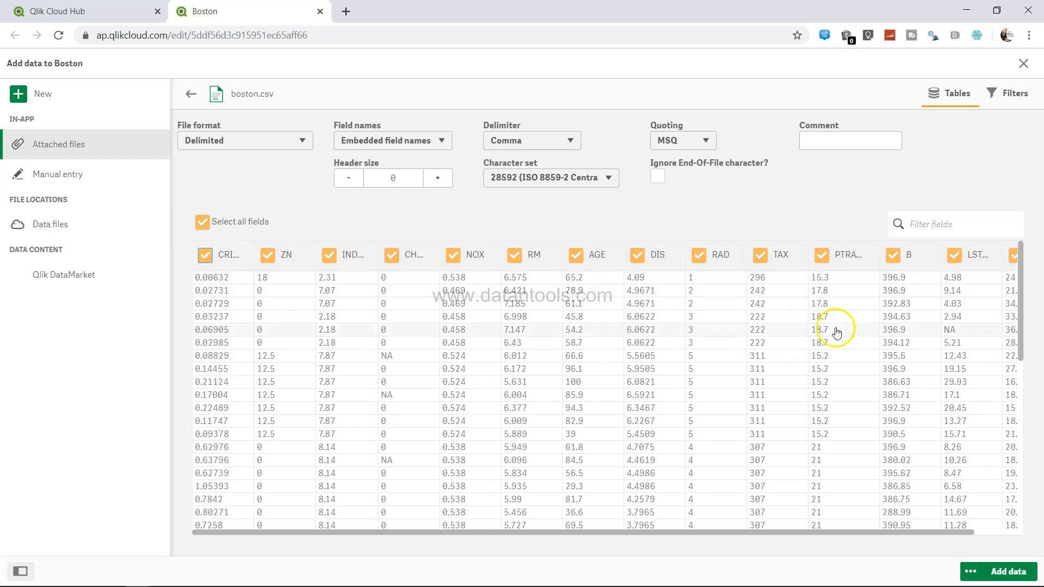
- Rename the last field of the boston.csv table to PRICE
scroll(849, 322, "right", 1)
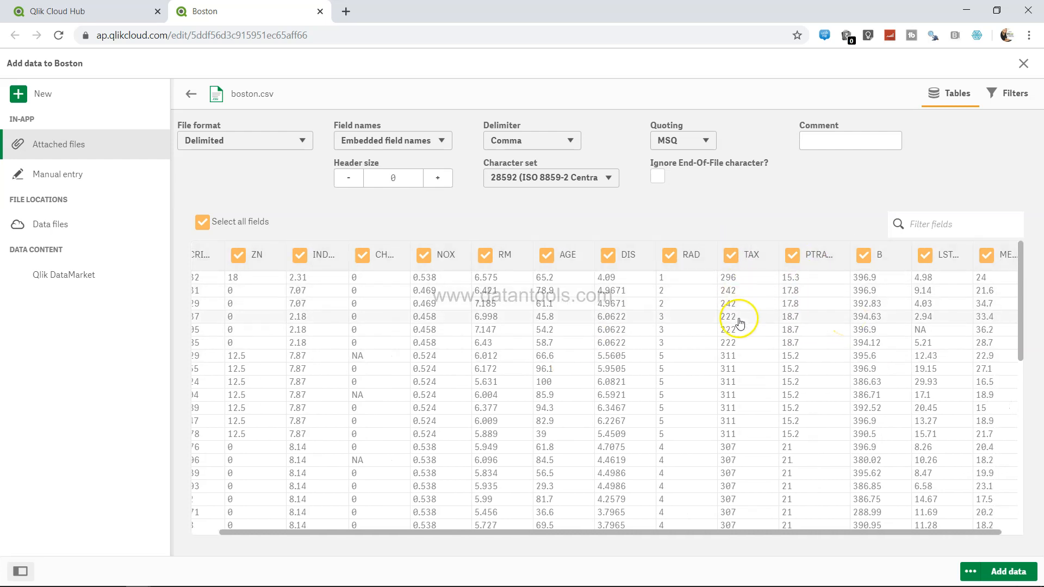
scroll(737, 322, "right", 1)
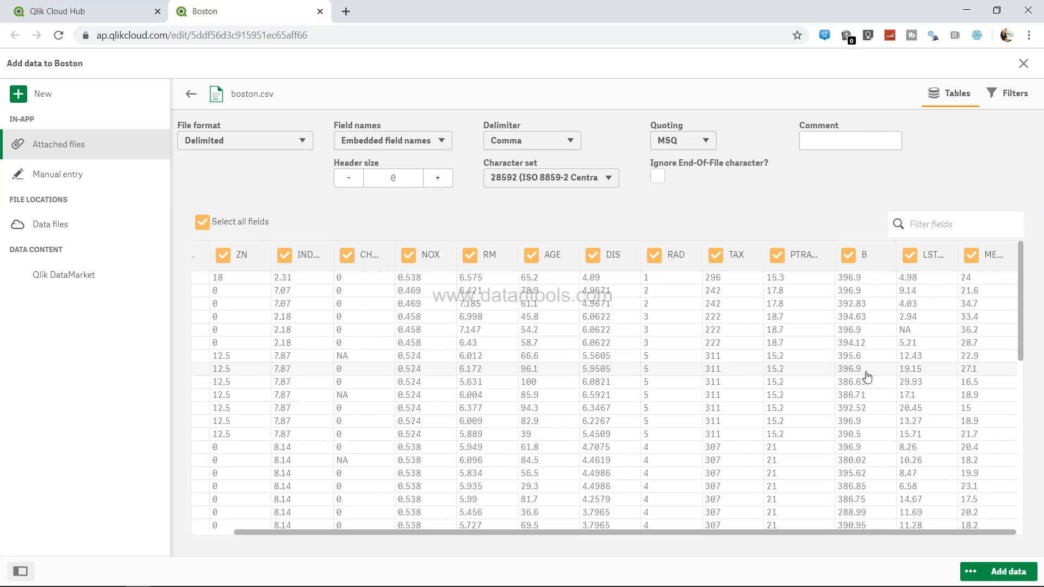
scroll(867, 376, "left", 1)
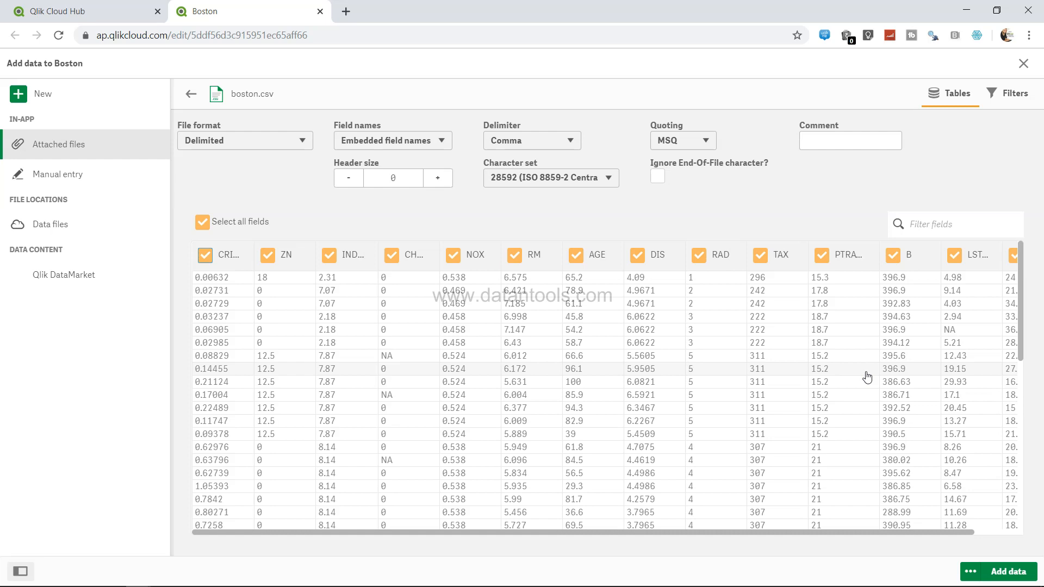
scroll(866, 376, "right", 1)
left_click(991, 255)
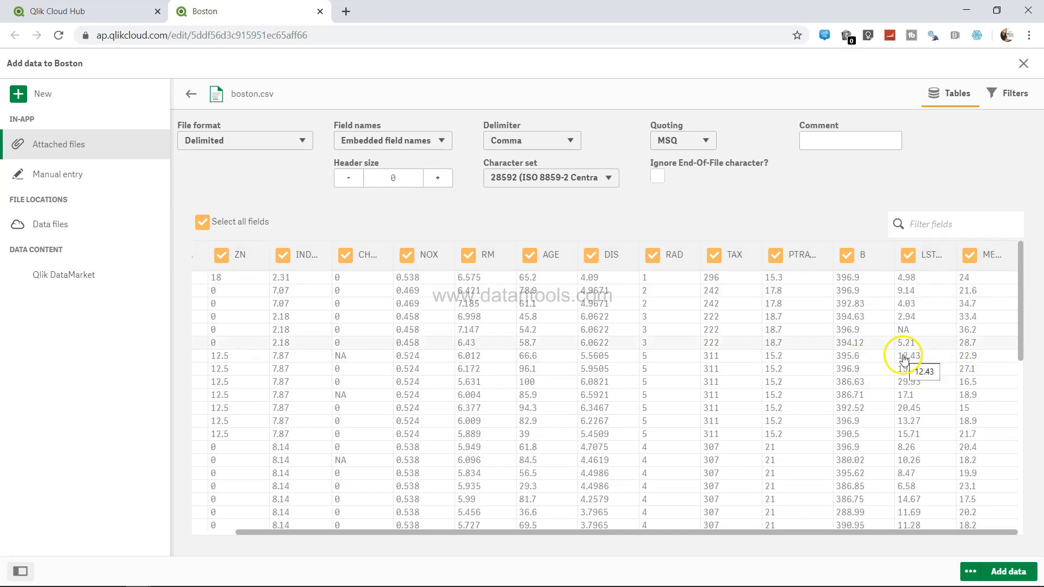
left_click(990, 254)
double_click(991, 255)
type("PRI")
type("CE")
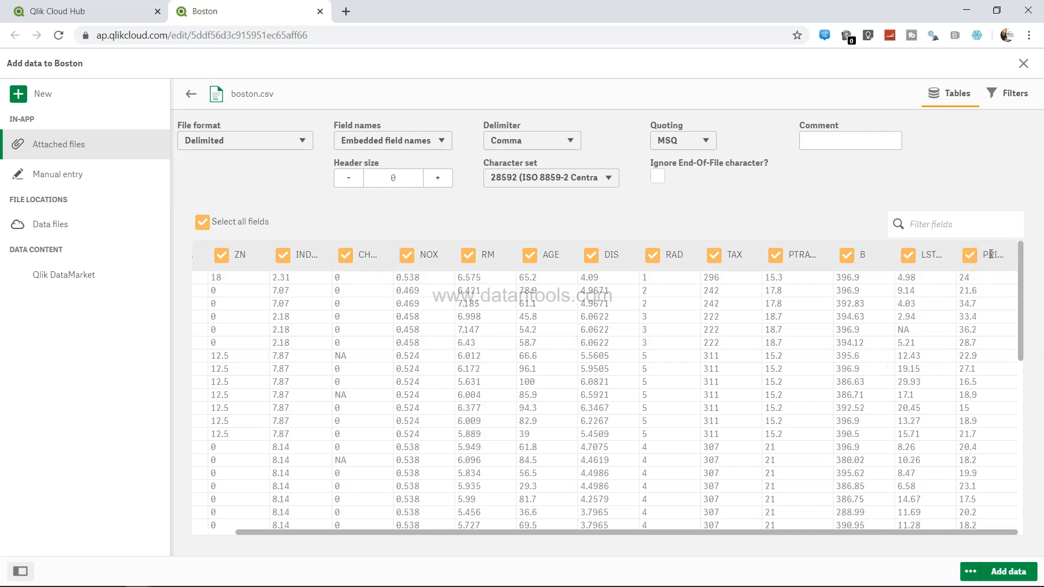
left_click(983, 276)
scroll(363, 320, "left", 2)
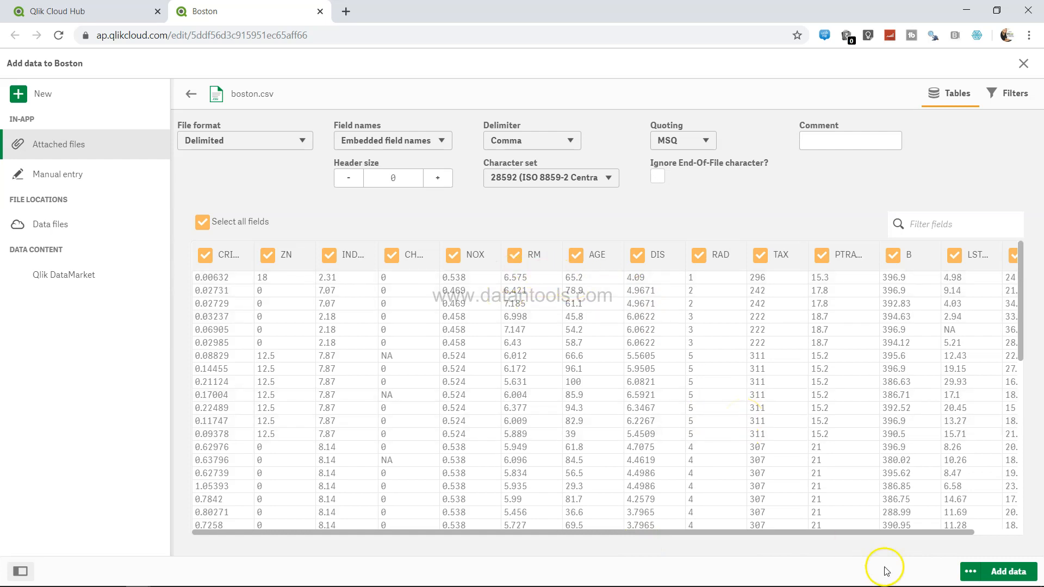
- Check the table's filter settings without adding a filter, and load the boston.csv data into the app
left_click(1000, 574)
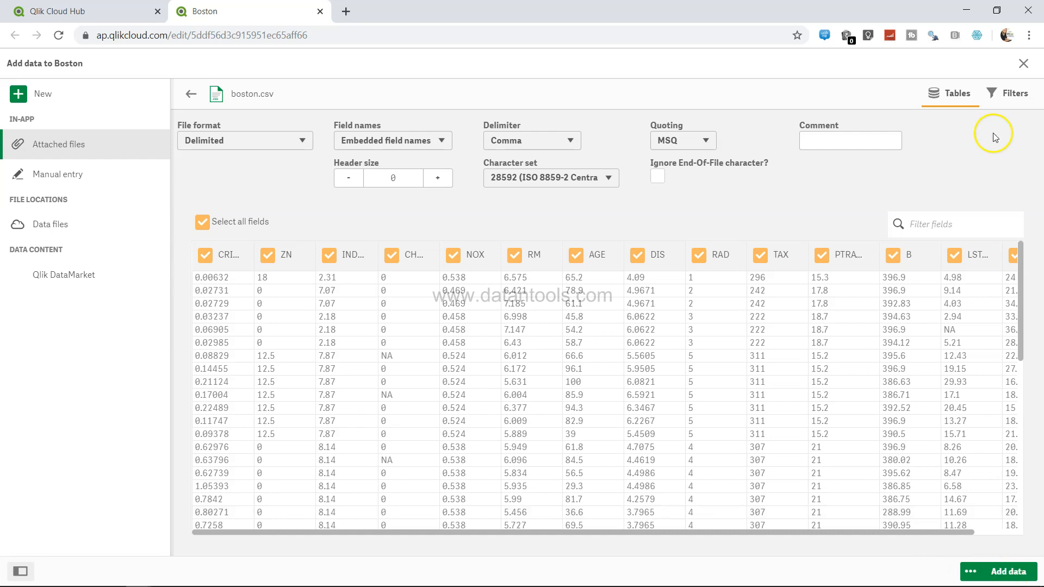
left_click(1017, 96)
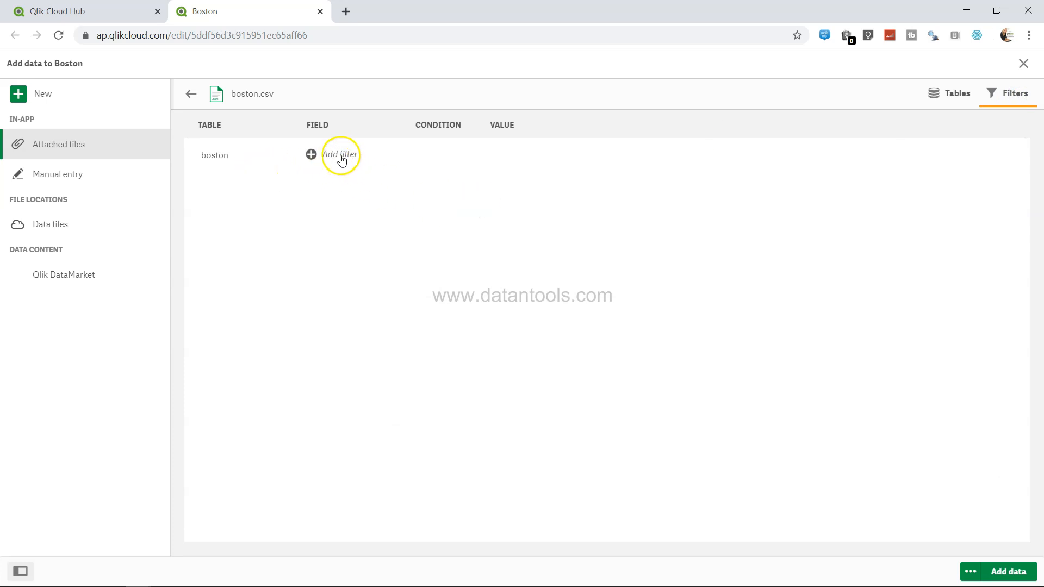
left_click(953, 100)
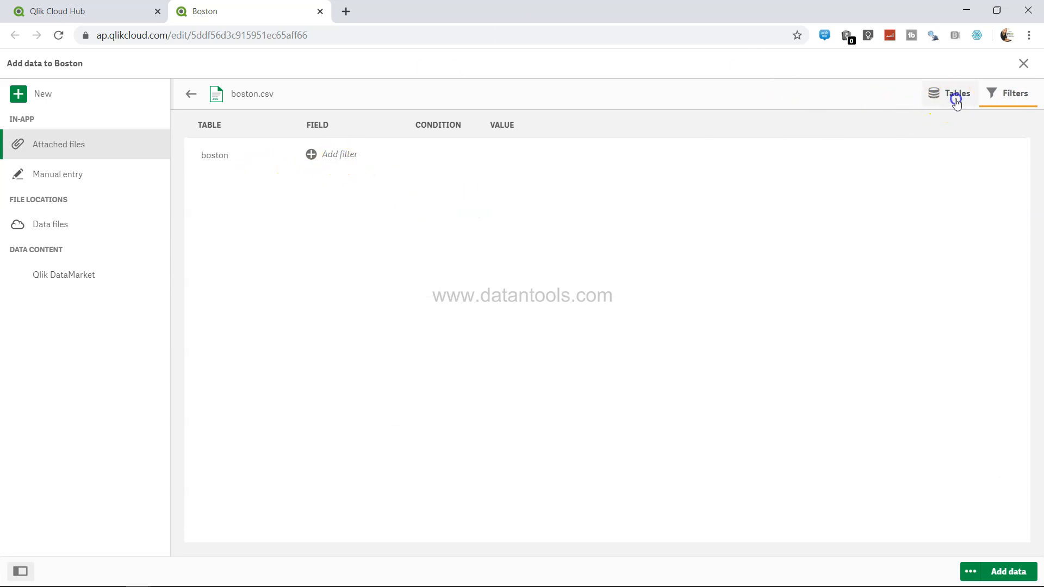
left_click(1000, 571)
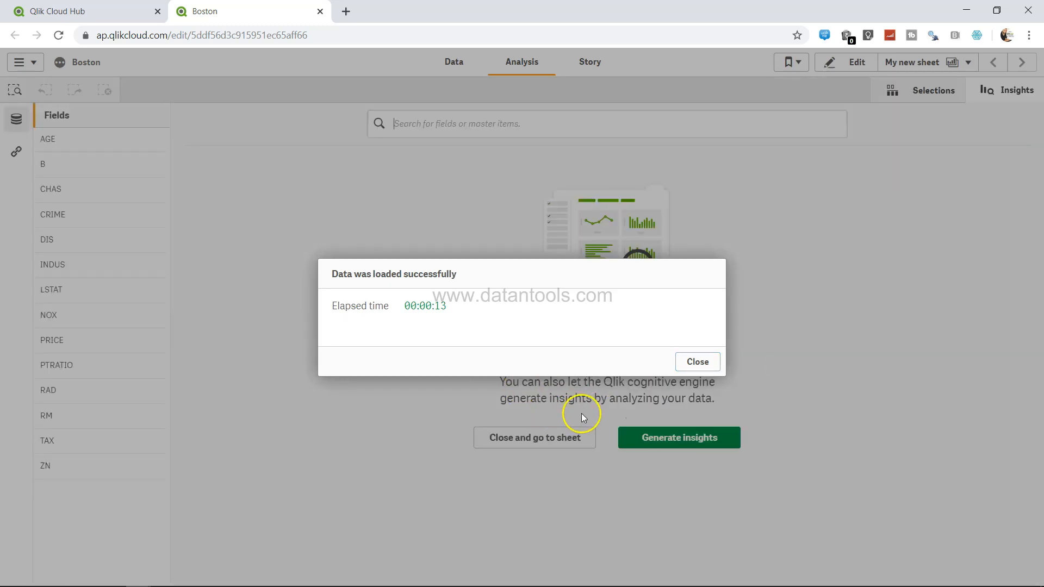
- Dismiss the data load message and generate automatic insights from the loaded Boston data
left_click(698, 361)
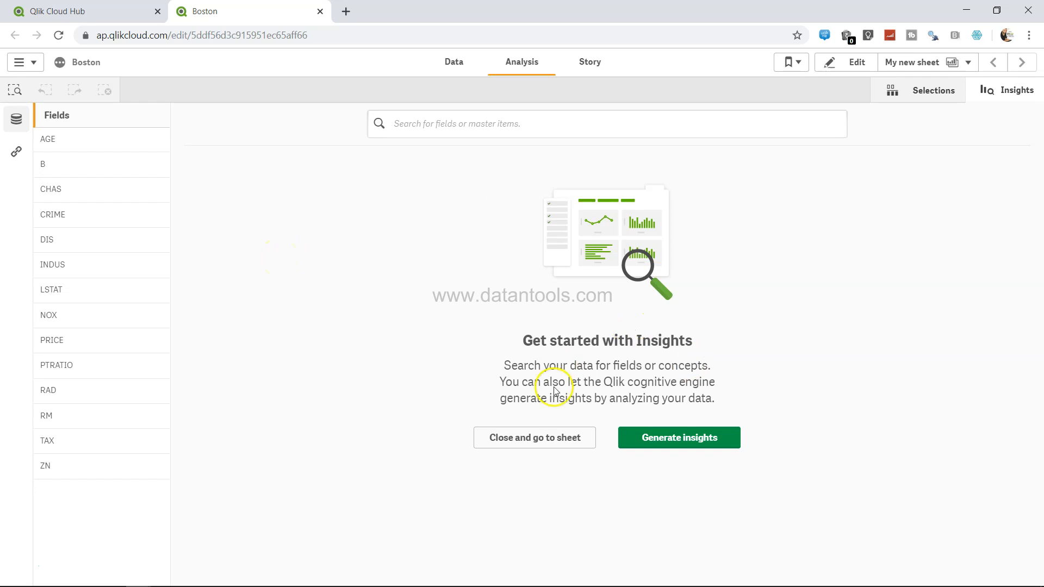
left_click(527, 340)
left_click(652, 346)
left_click(697, 440)
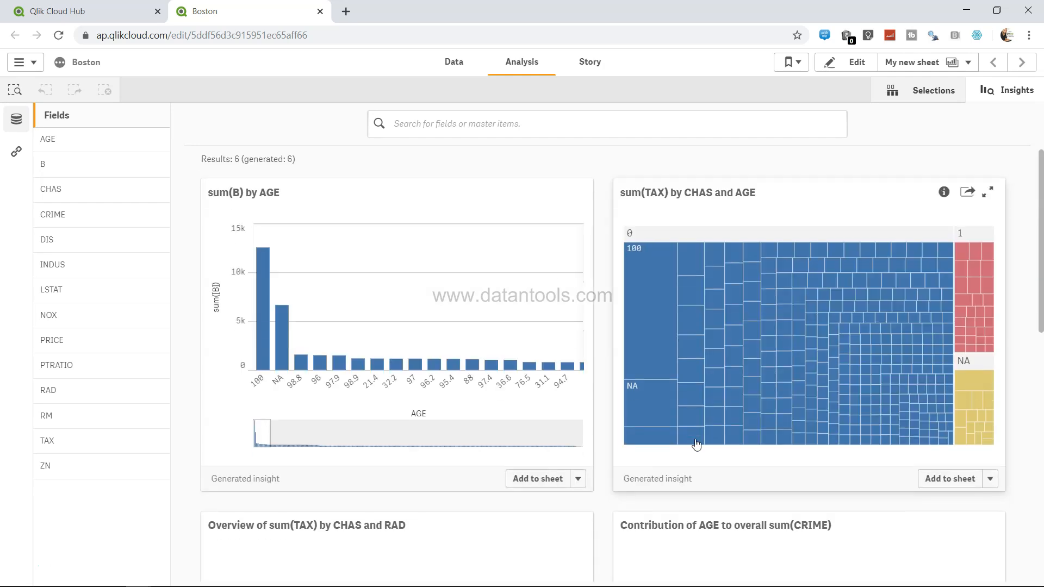
- Review the generated insight charts, including sum(B) by AGE, sum(TAX) by CHAS and RAD, and the CRIME comparisons
scroll(696, 445, "down", 5)
scroll(696, 444, "down", 6)
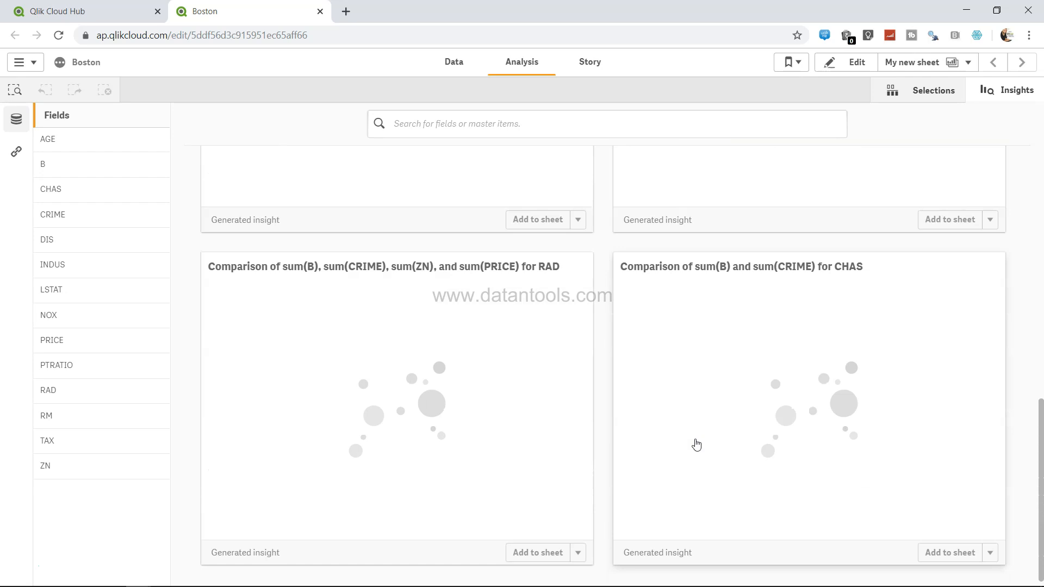
left_click(537, 219)
left_click(639, 312)
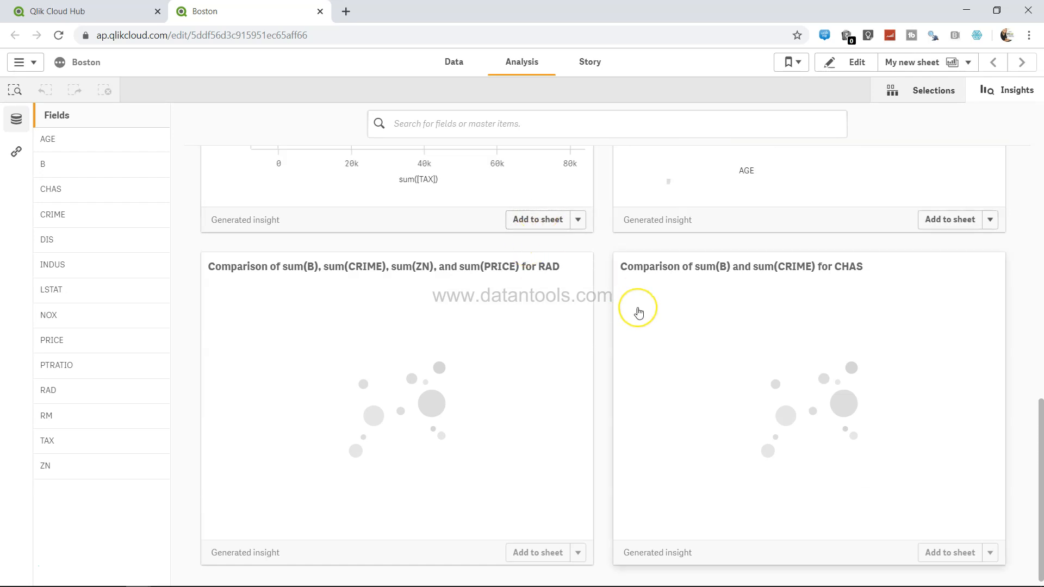
scroll(639, 313, "up", 10)
left_click(641, 312)
left_click(907, 94)
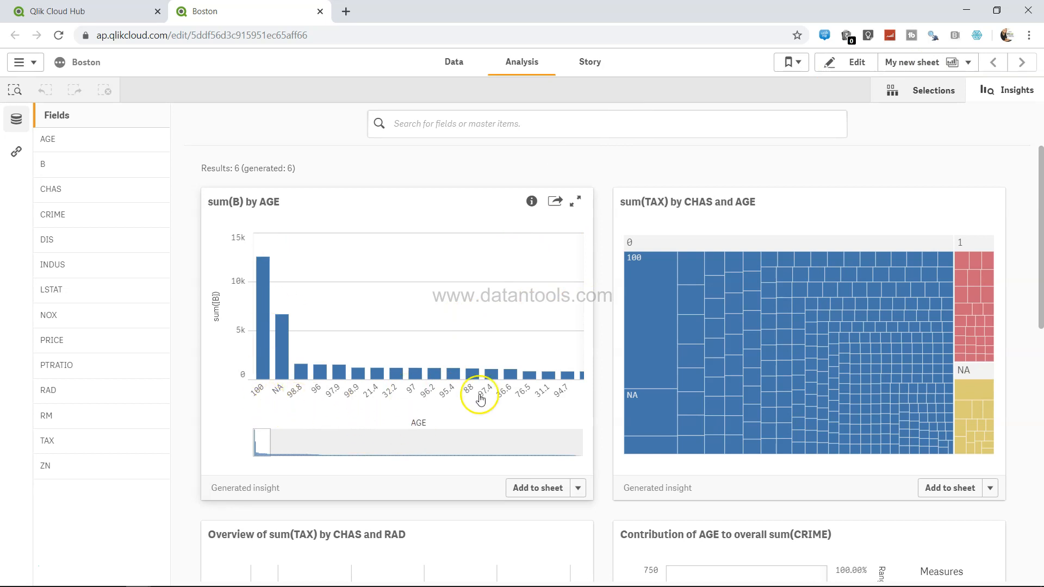
scroll(486, 402, "down", 1)
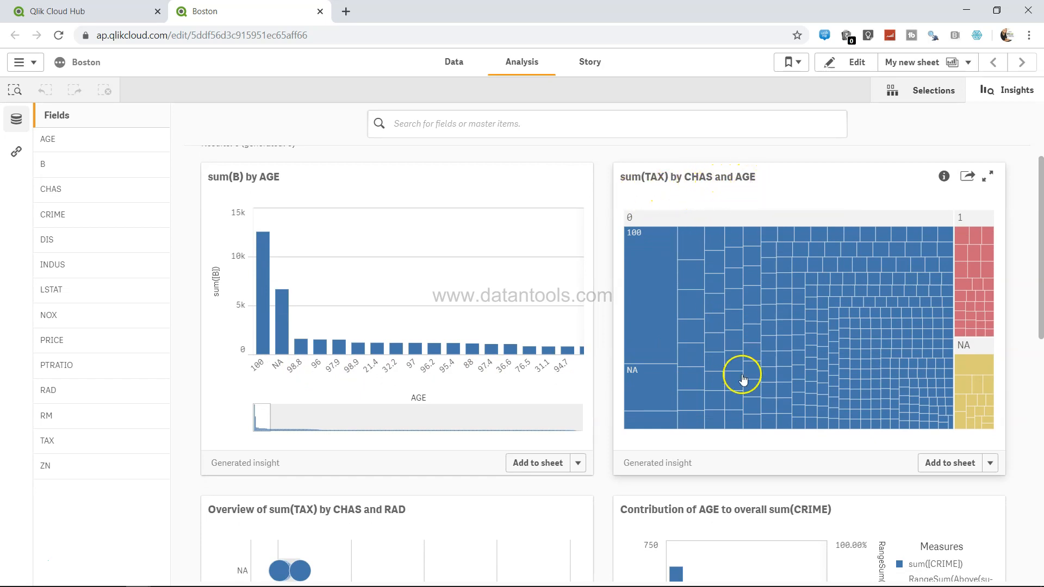
scroll(741, 375, "down", 3)
scroll(746, 396, "down", 3)
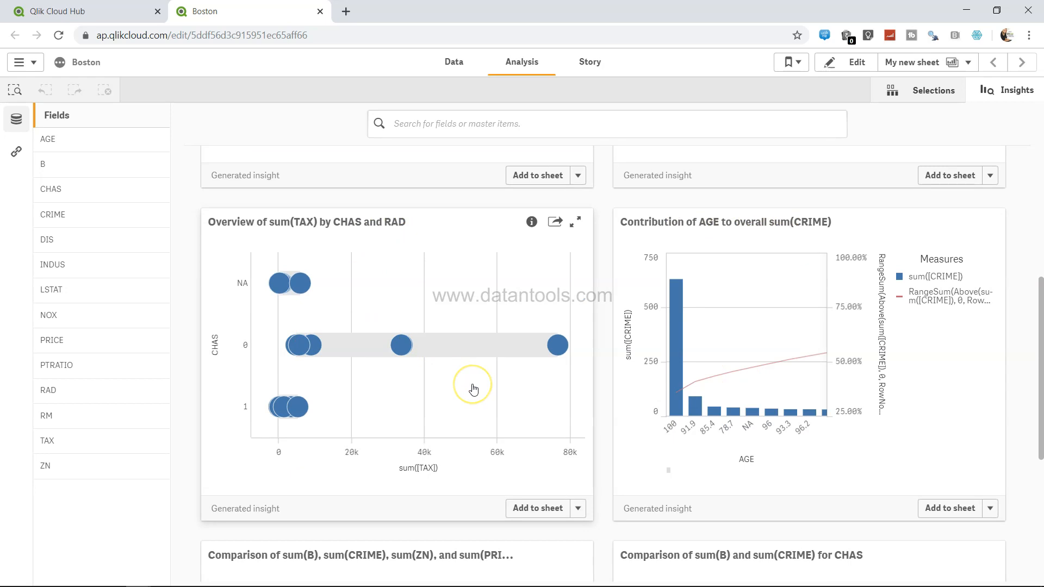
scroll(473, 389, "down", 1)
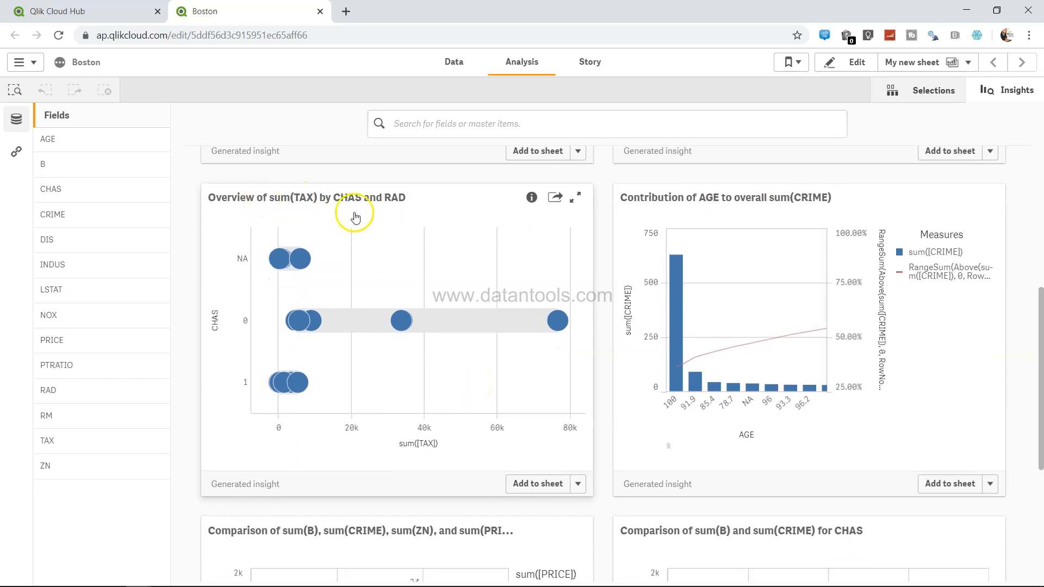
scroll(355, 216, "down", 2)
scroll(355, 216, "down", 3)
scroll(420, 361, "down", 1)
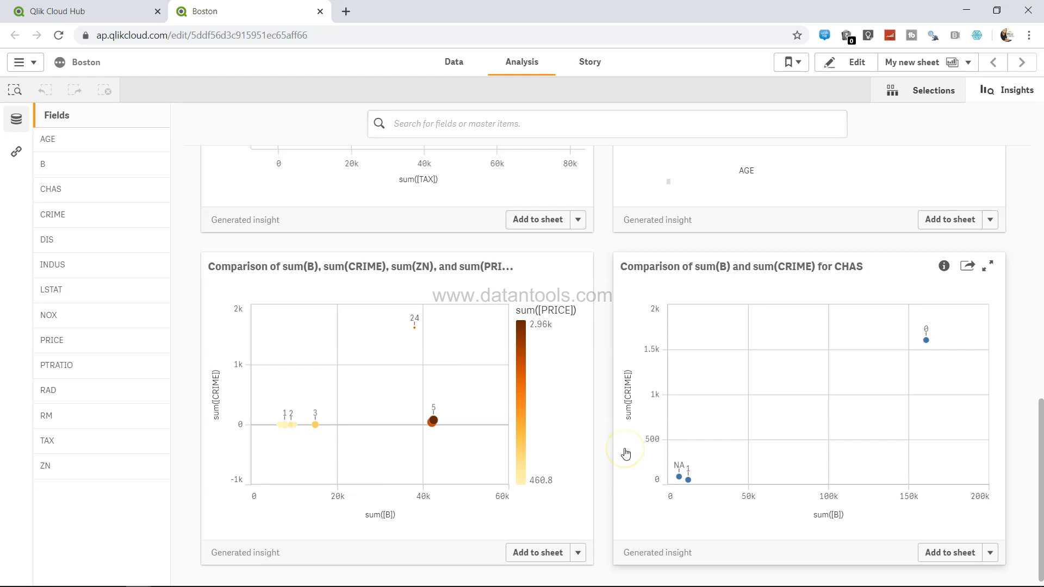
scroll(625, 454, "up", 10)
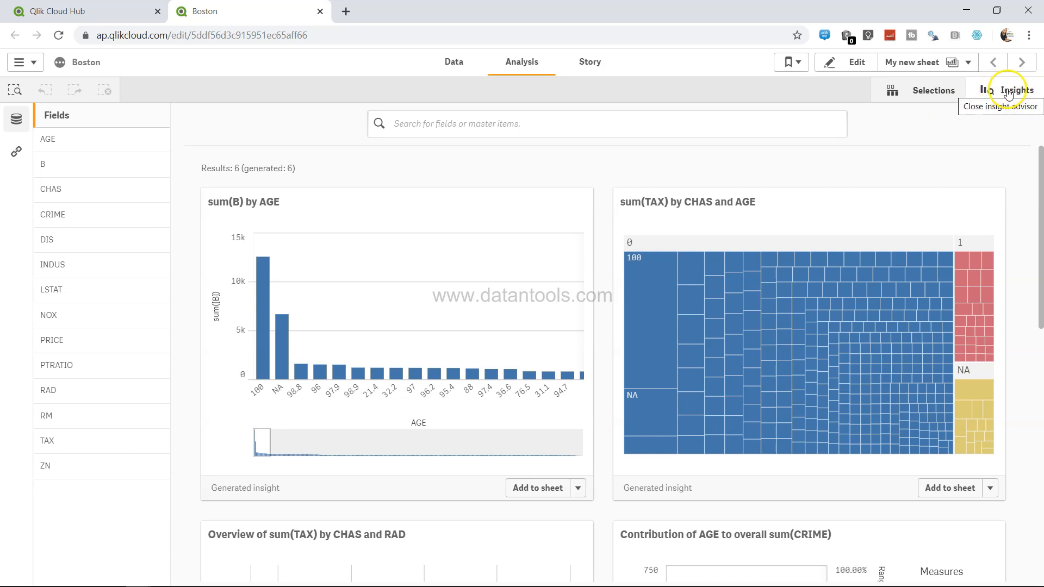
- Open the selections view and filter the data to the highest CRIME value, 88.9762
left_click(944, 93)
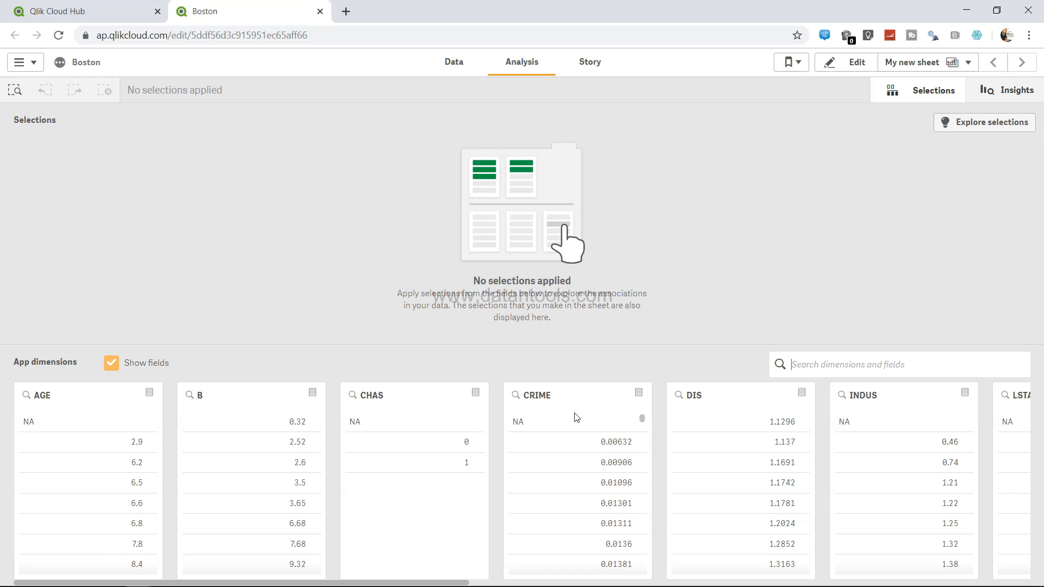
scroll(606, 469, "down", 10)
scroll(605, 468, "down", 15)
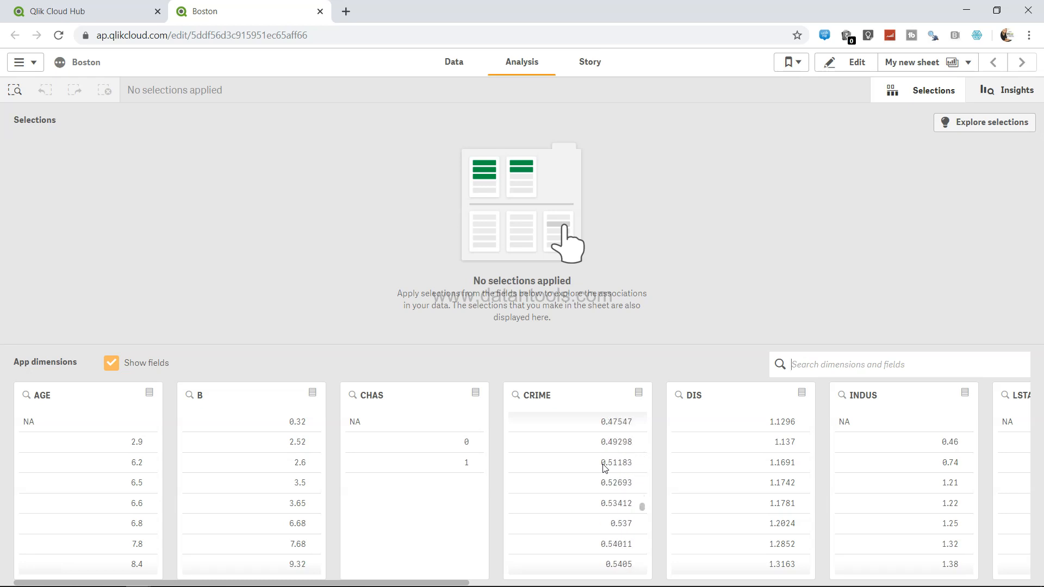
scroll(605, 469, "down", 10)
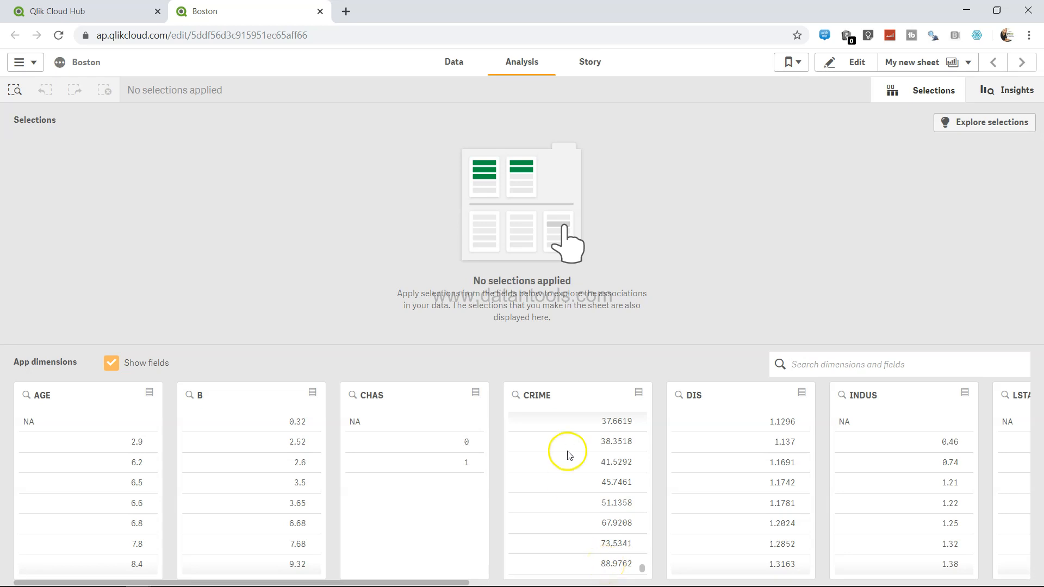
left_click(607, 565)
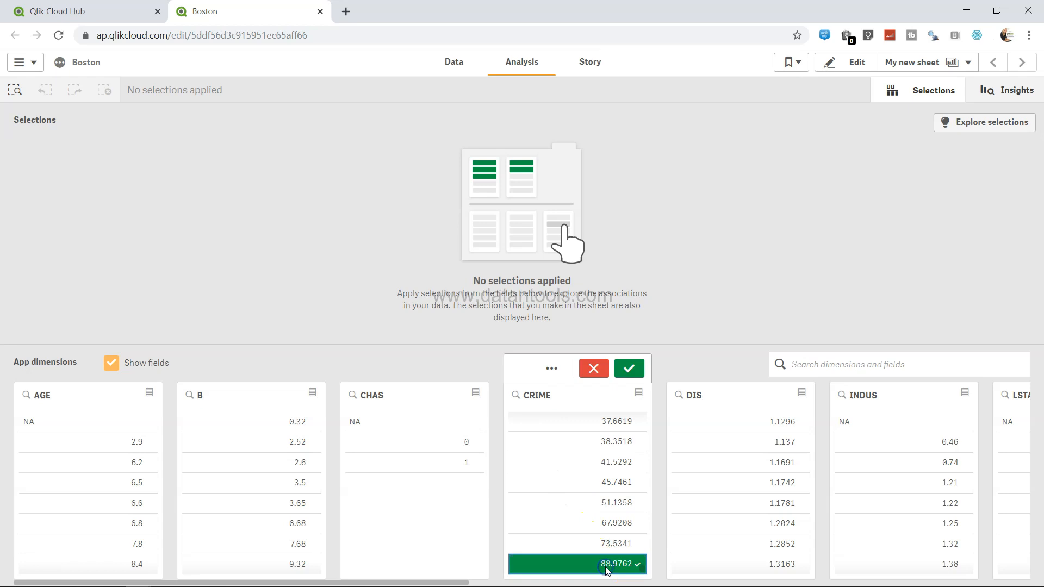
left_click(624, 368)
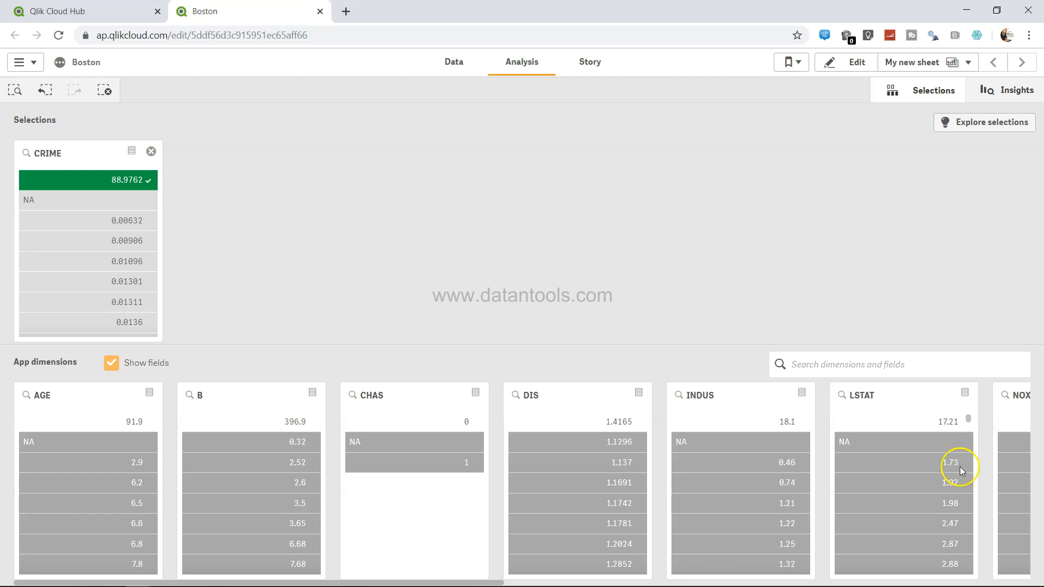
- Examine which values in the other fields, especially LSTAT and PRICE, are associated with the selected CRIME value
scroll(932, 508, "down", 2)
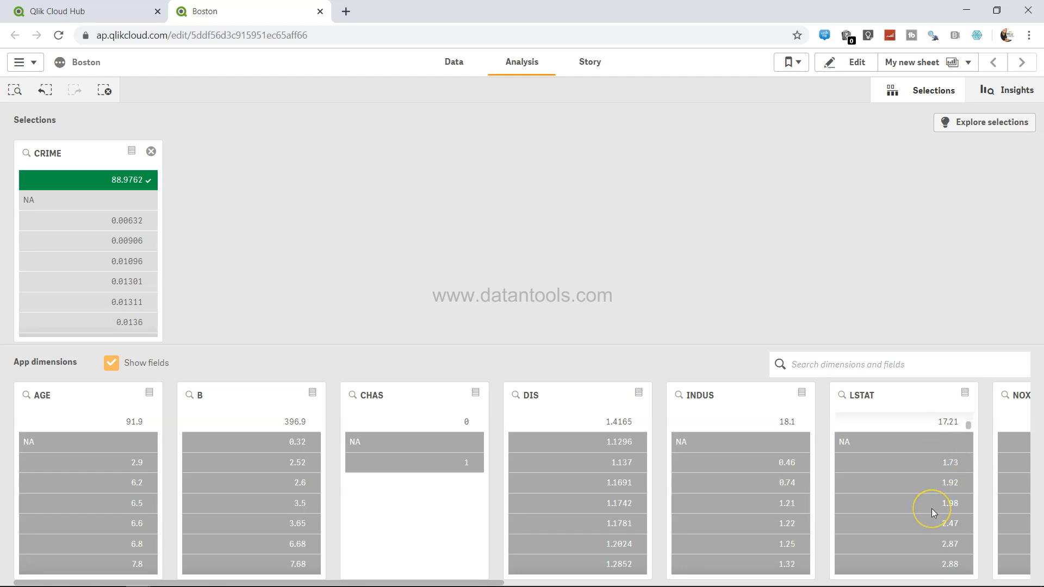
scroll(932, 508, "down", 4)
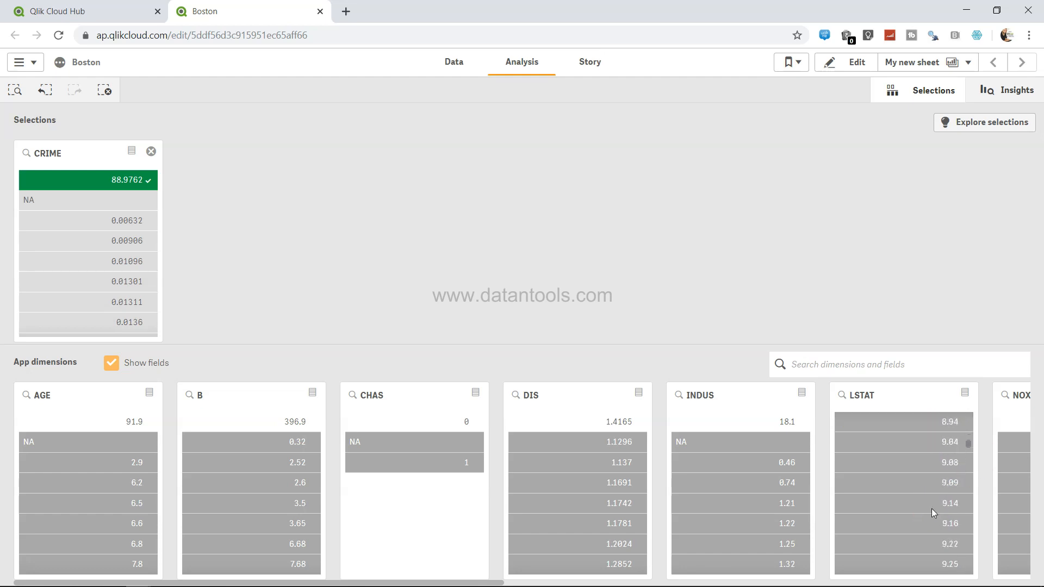
scroll(932, 508, "up", 6)
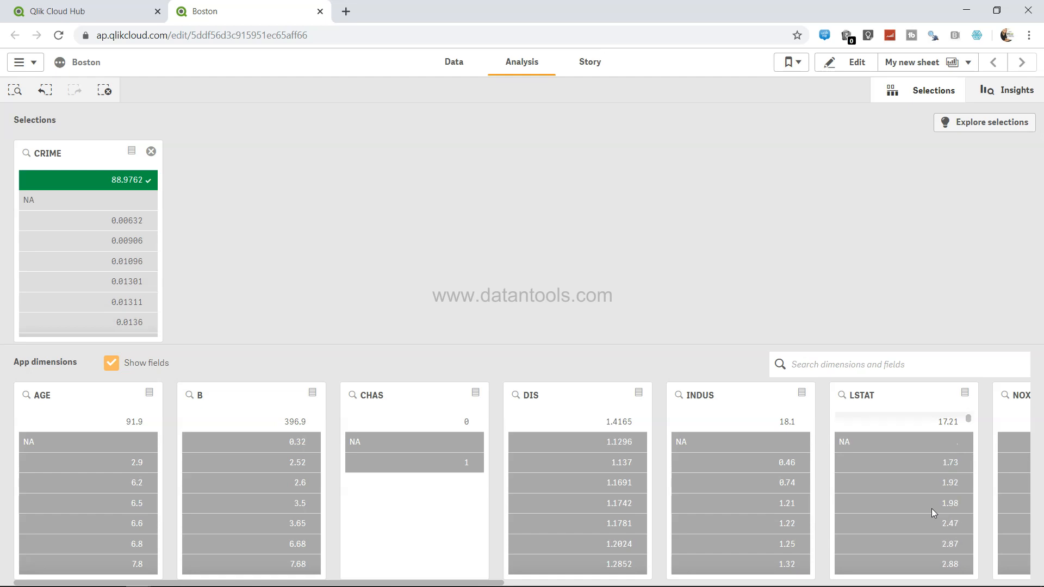
scroll(932, 508, "down", 1)
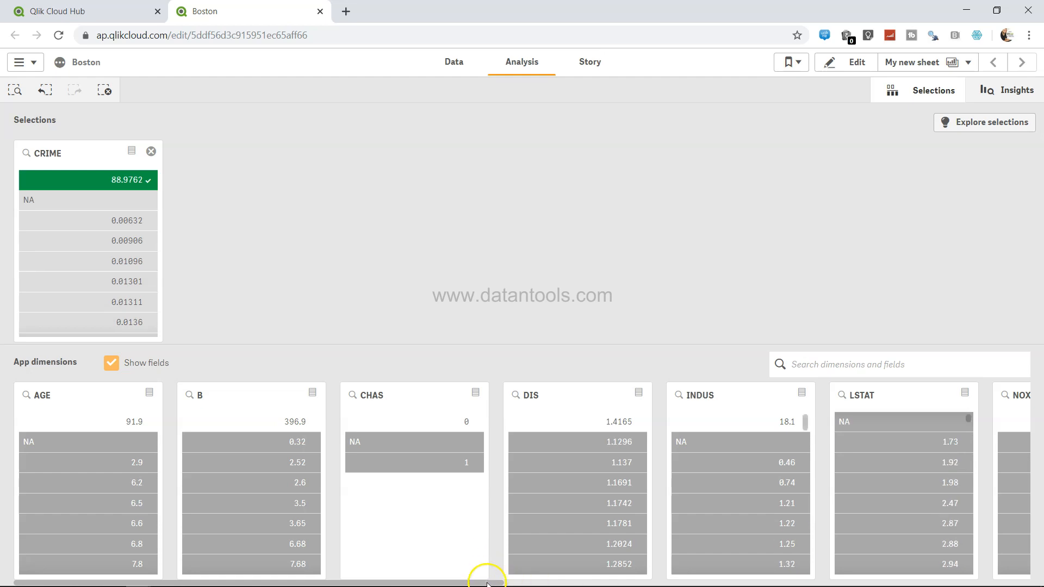
left_click_drag(497, 582, 859, 583)
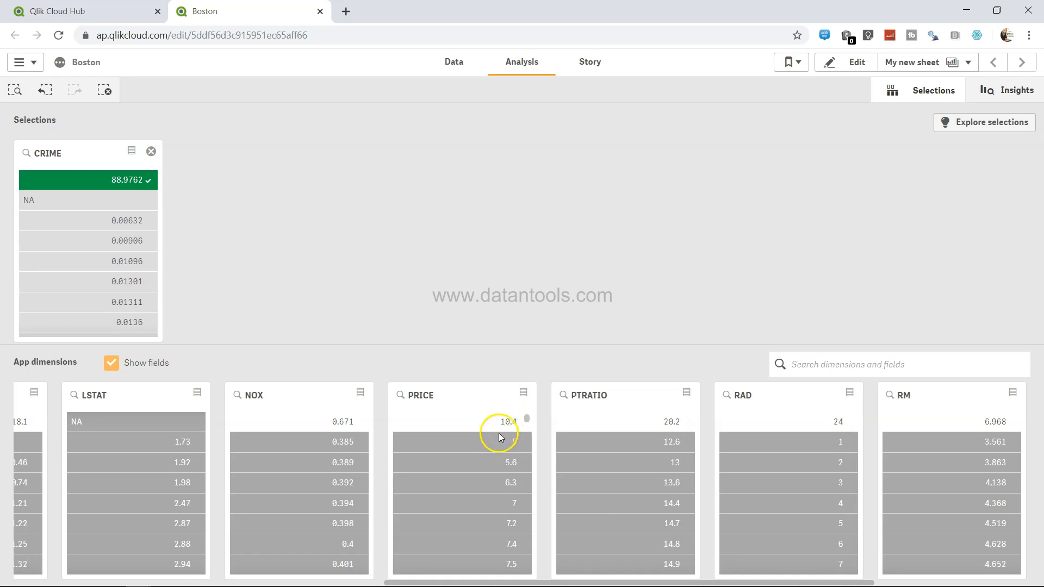
scroll(497, 500, "down", 3)
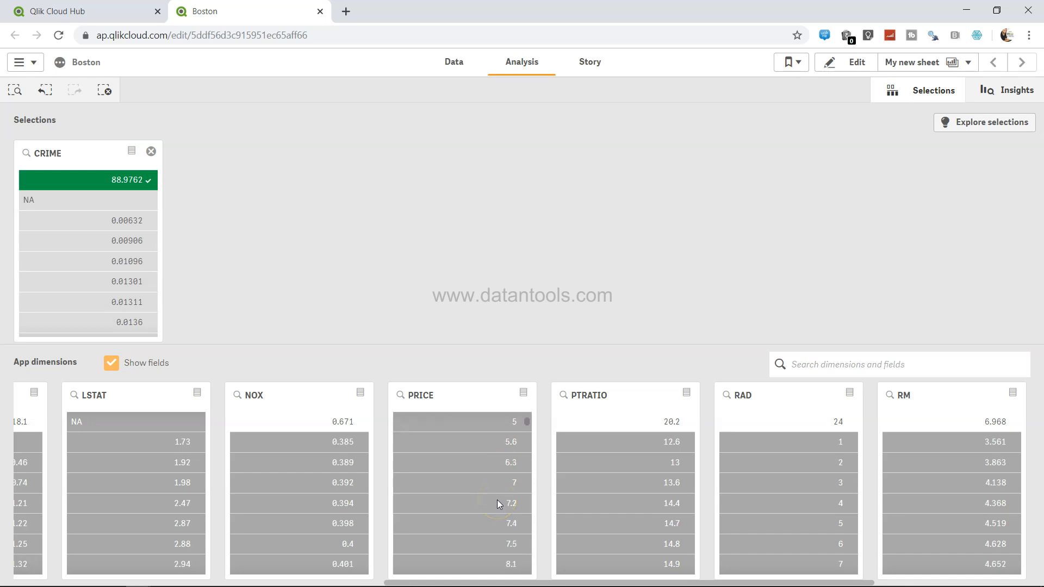
scroll(497, 503, "down", 15)
left_click_drag(520, 565, 517, 520)
scroll(517, 515, "up", 10)
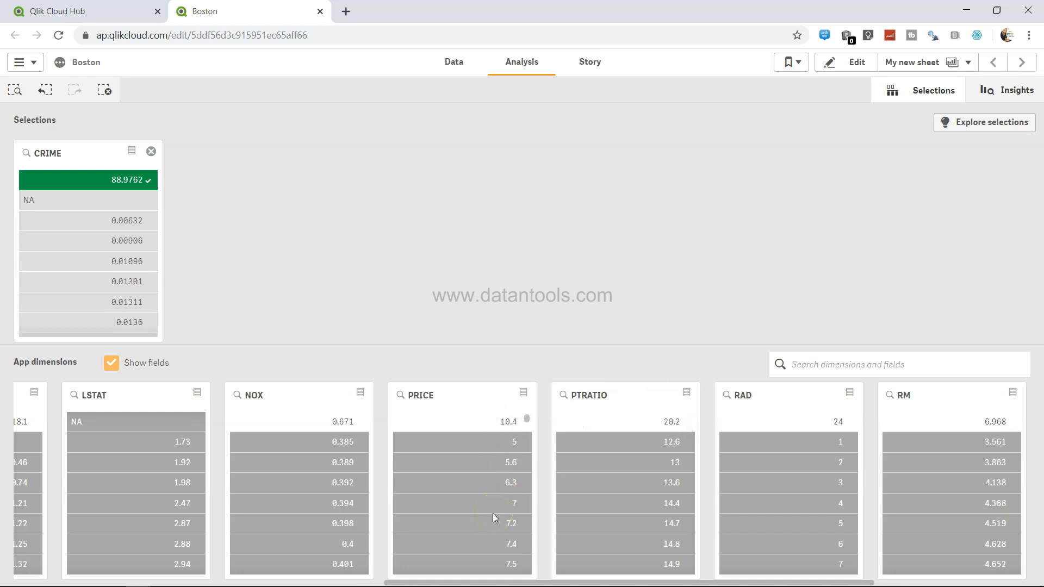
left_click_drag(455, 582, 198, 564)
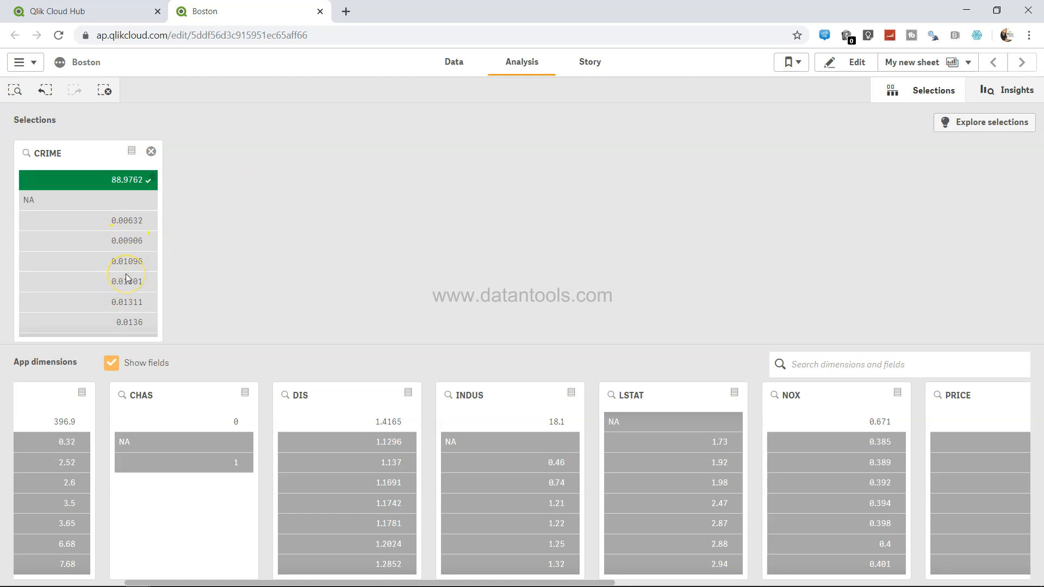
- Add the CRIME value 0.00632 to the current selection and apply it
scroll(127, 278, "down", 2)
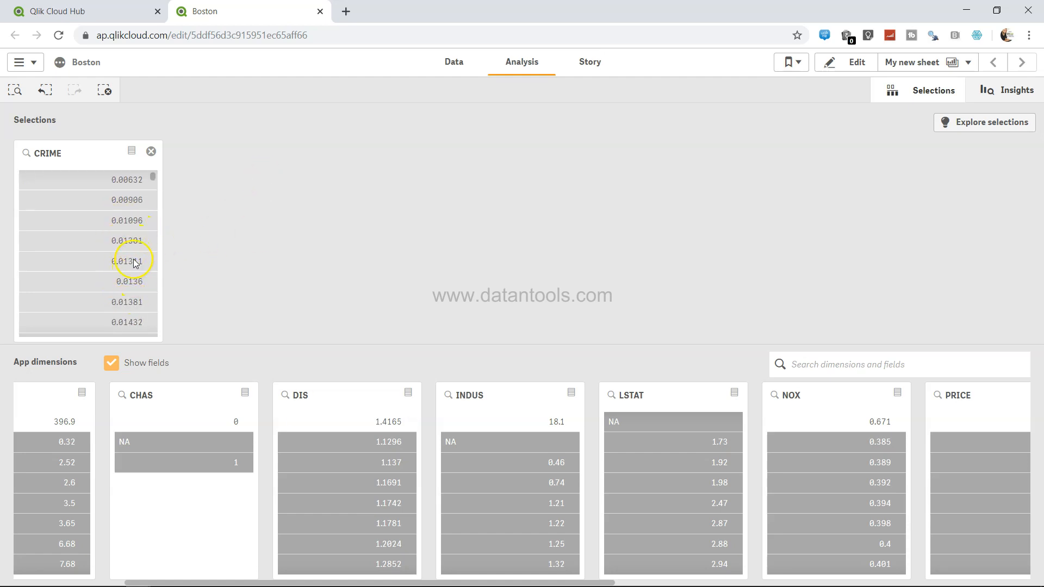
scroll(134, 263, "up", 2)
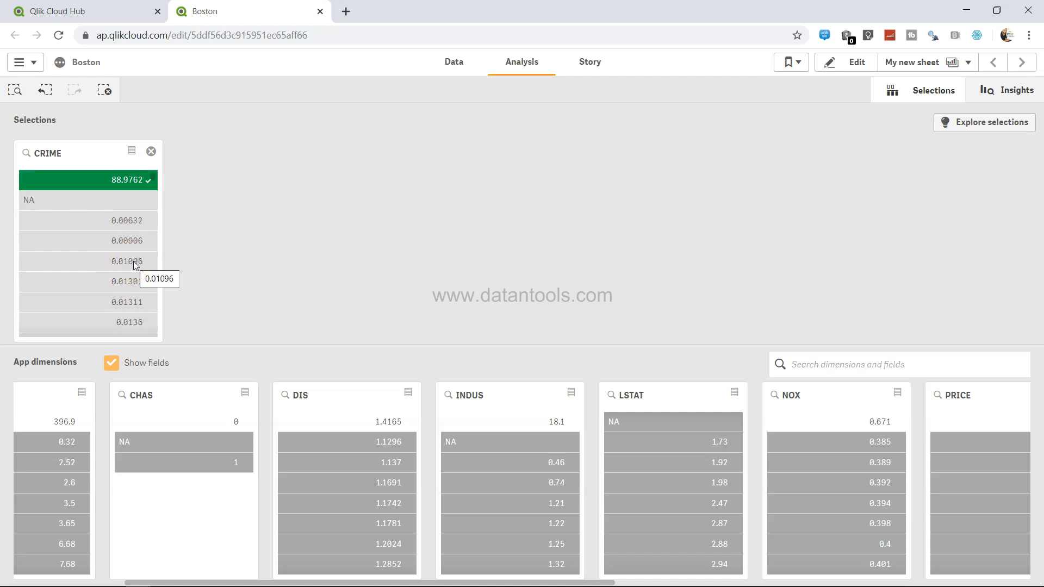
left_click(126, 226)
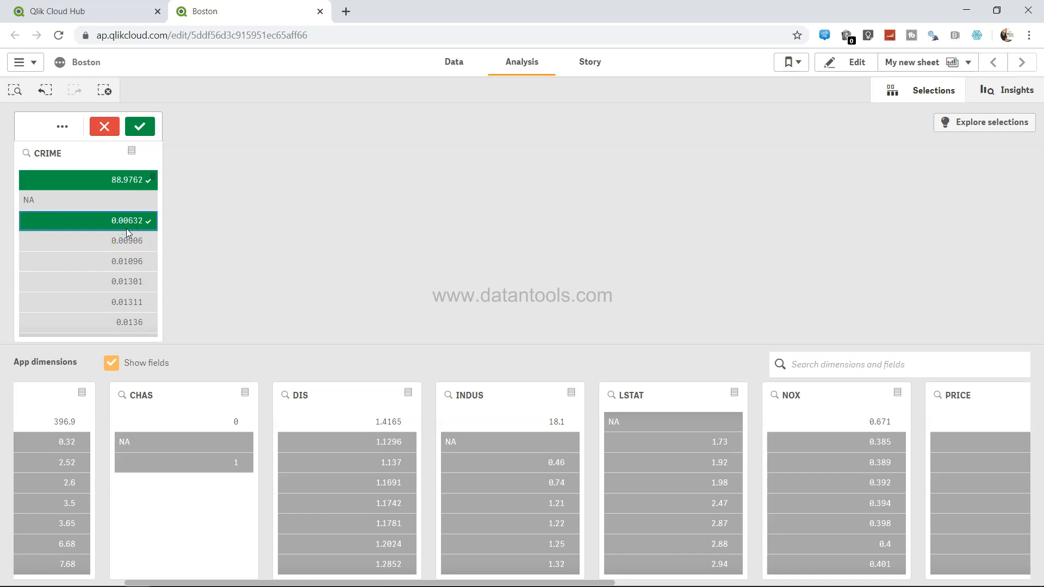
left_click(140, 128)
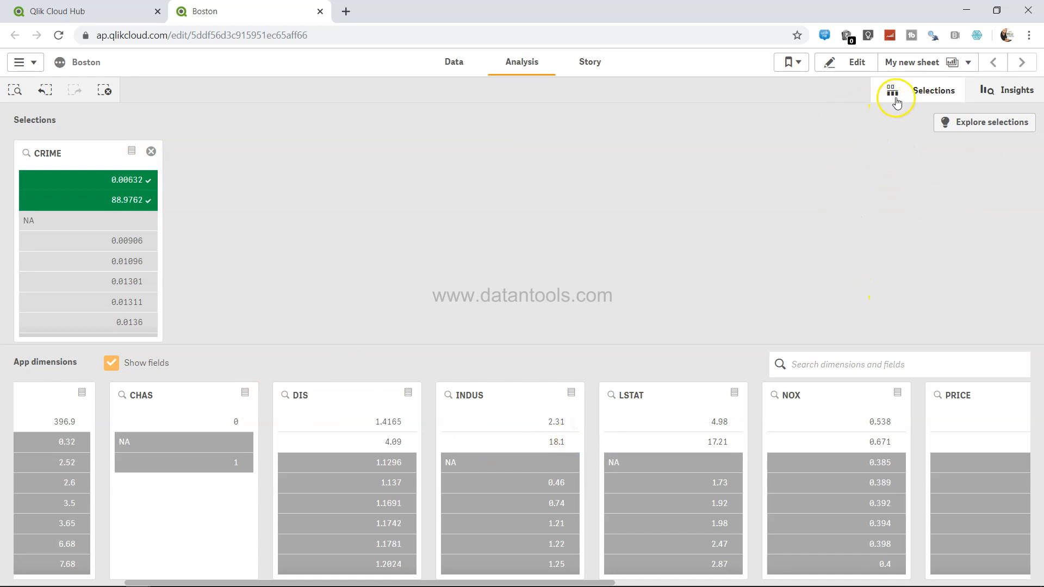
- Create a new sheet titled Data Distribution and open it for editing
left_click(925, 63)
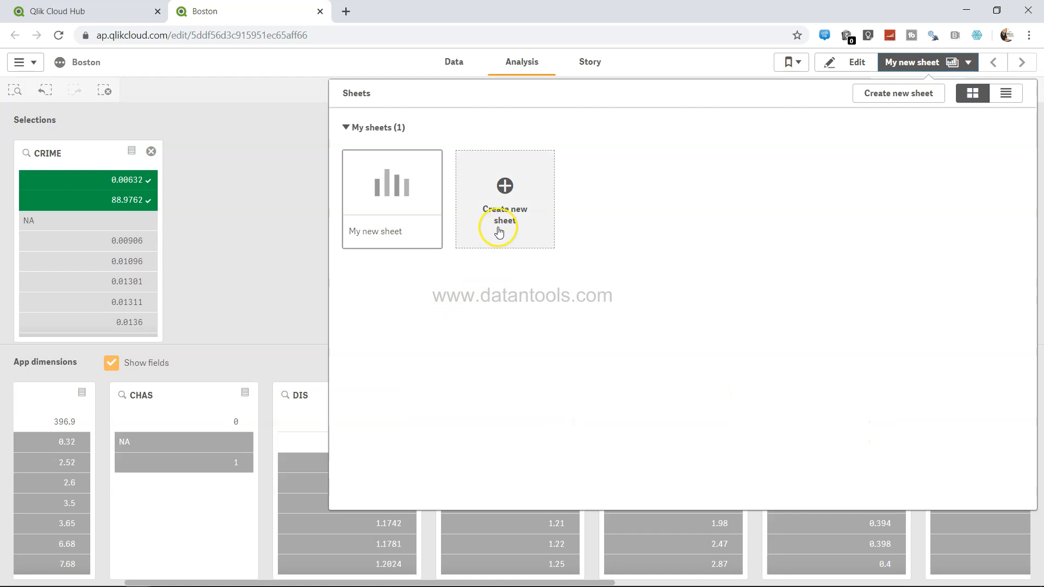
left_click(498, 204)
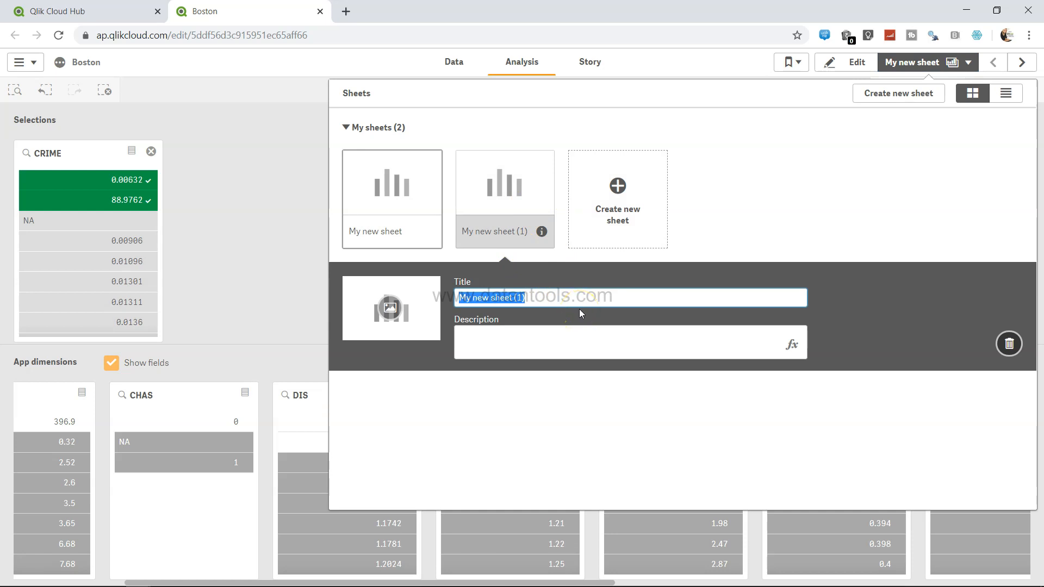
key("BackSpace")
type("Data Distribution")
key("Return")
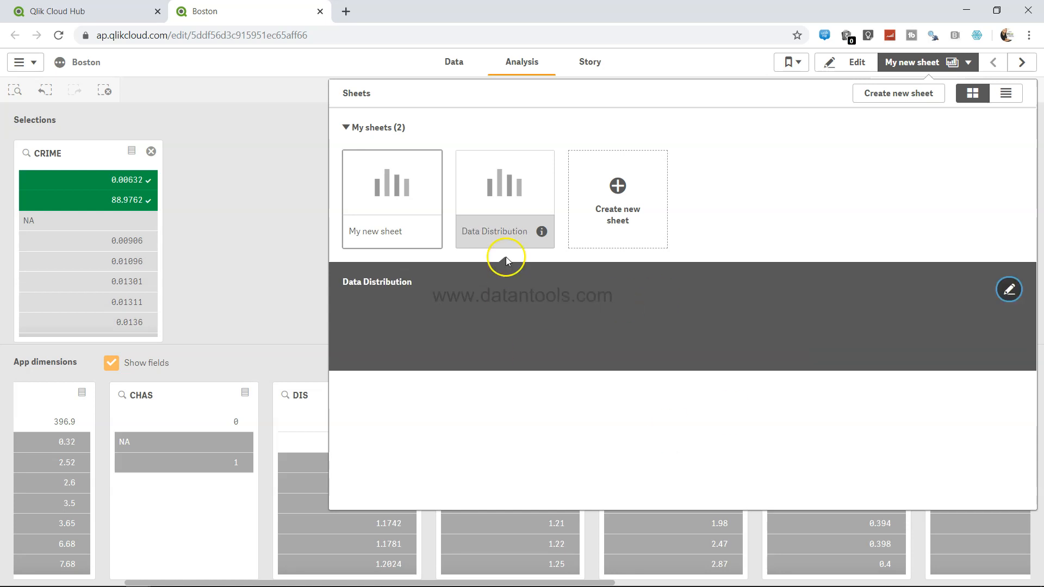
left_click(511, 179)
left_click(843, 66)
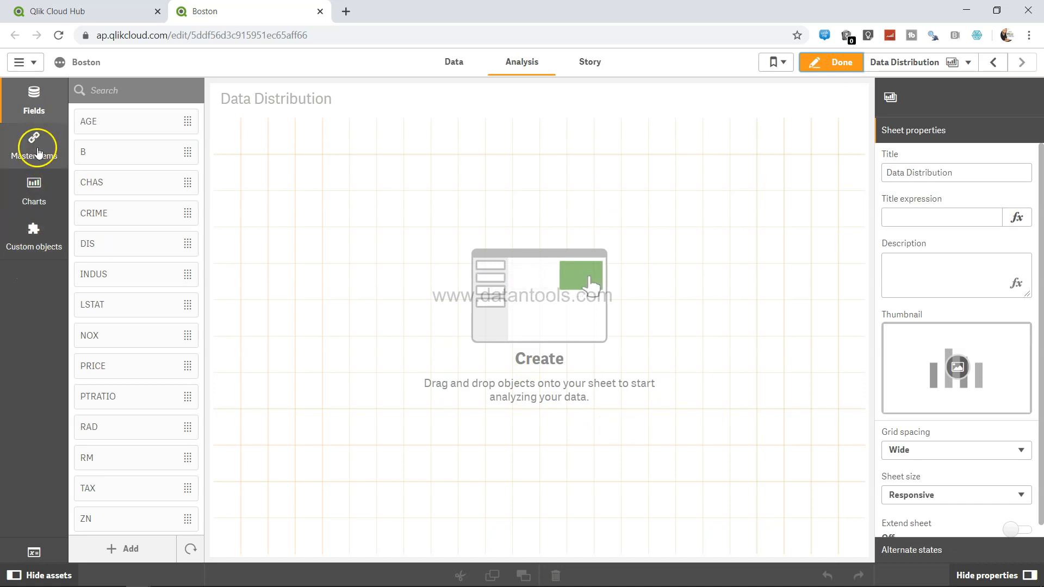
- Add a histogram of the RM field to the upper-left area of the Data Distribution sheet
left_click(35, 188)
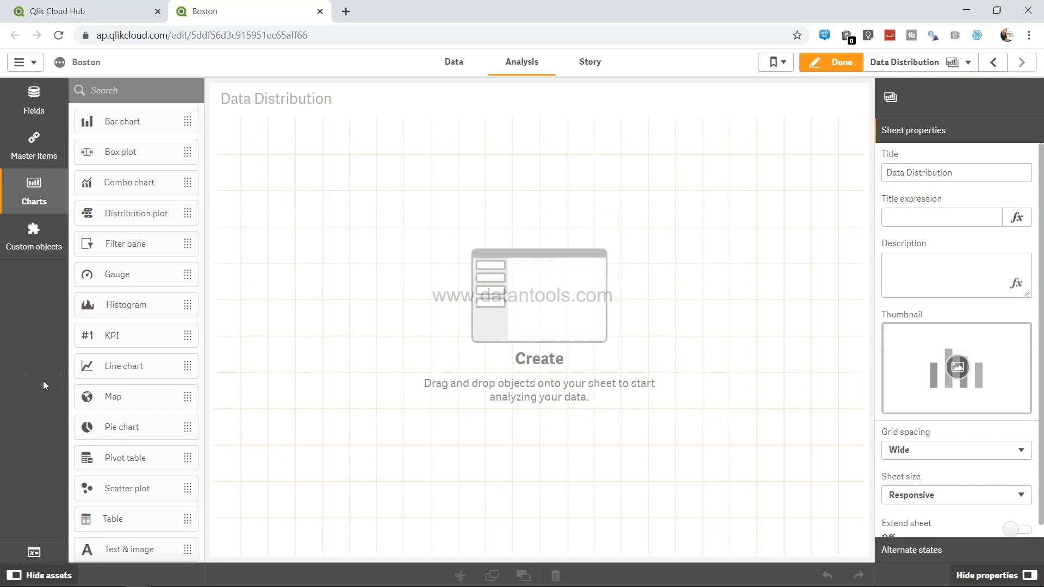
left_click_drag(121, 313, 292, 211)
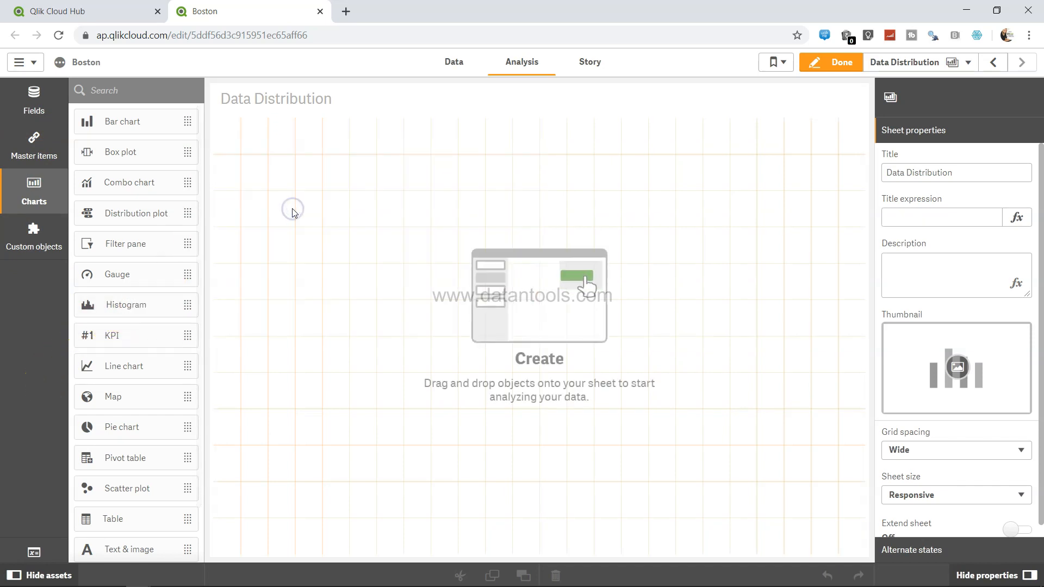
left_click(417, 262)
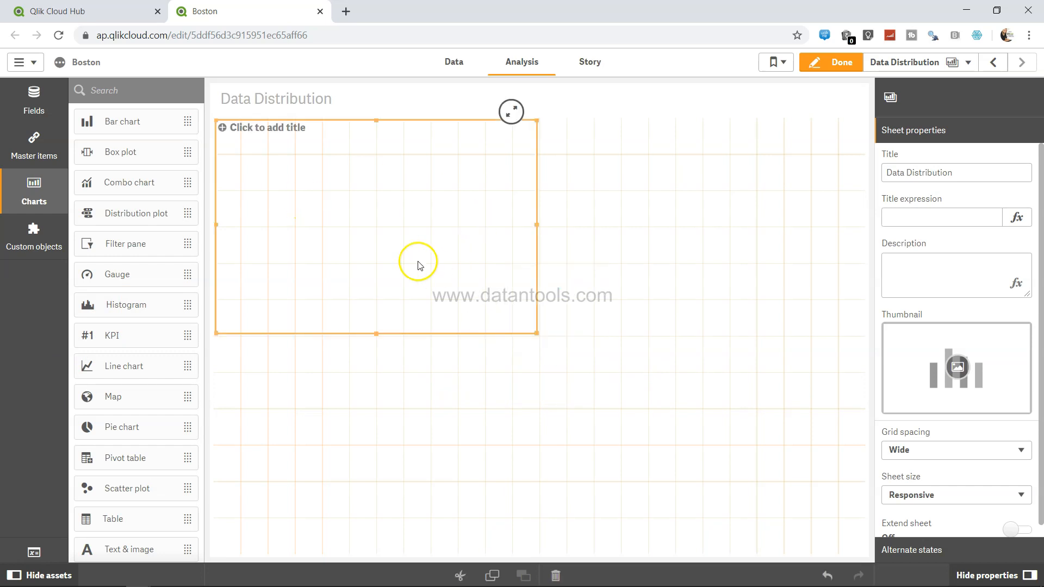
left_click(405, 250)
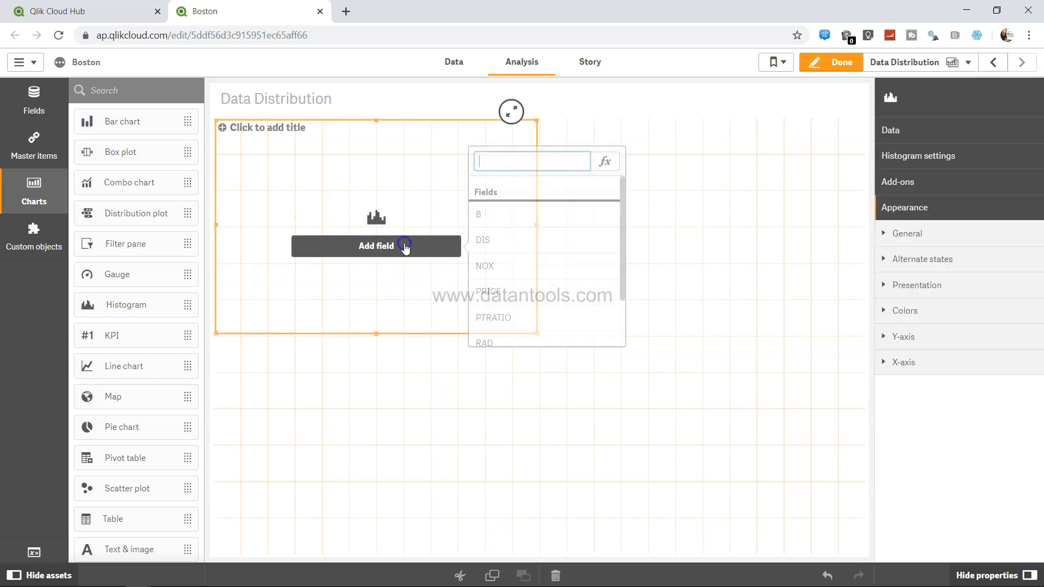
scroll(528, 281, "down", 2)
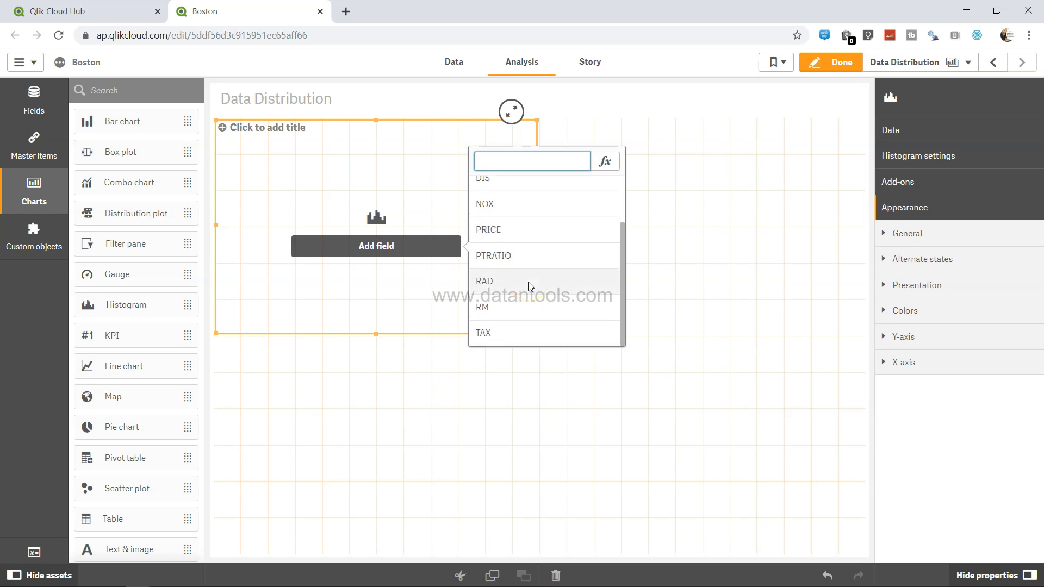
scroll(528, 285, "up", 2)
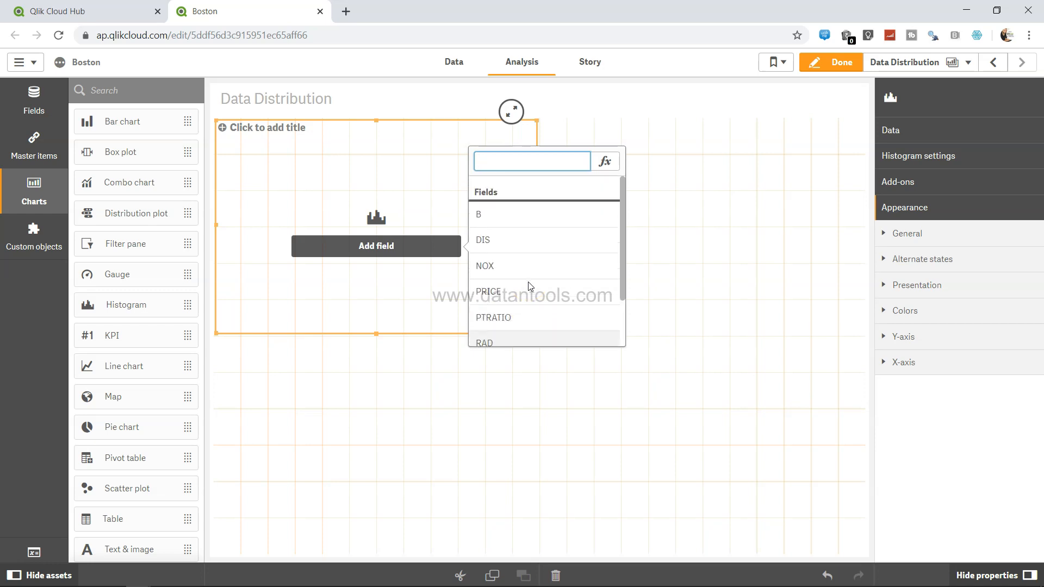
scroll(529, 285, "down", 2)
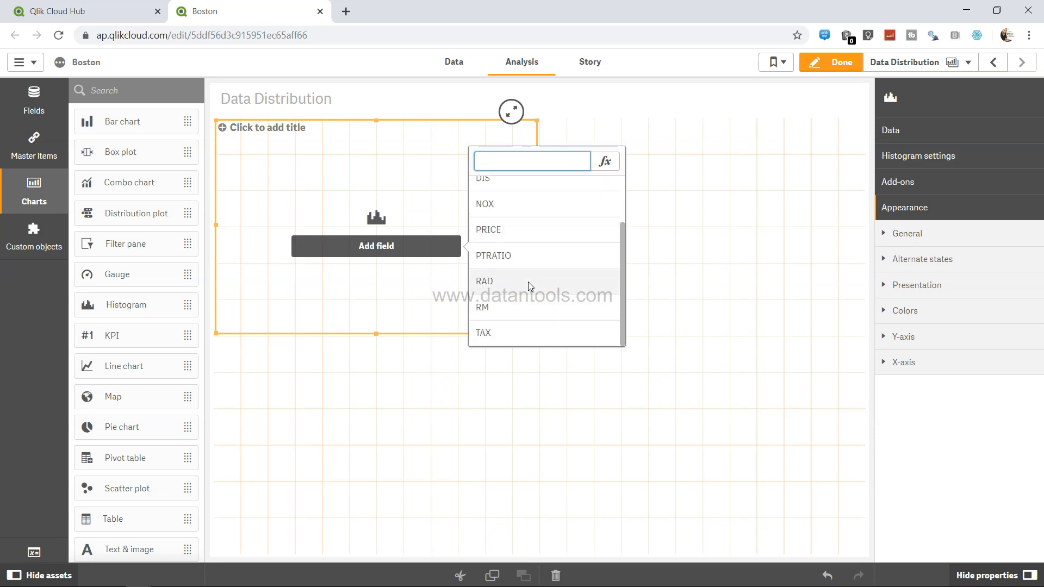
left_click(525, 307)
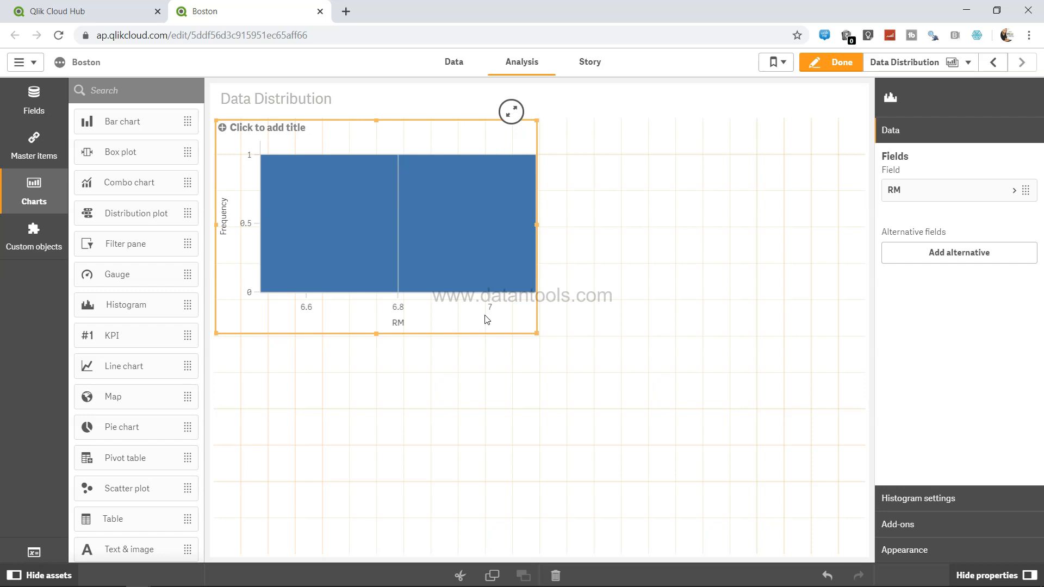
- Finish editing the sheet, clear the CRIME selection, and reopen the sheet for editing
left_click(841, 63)
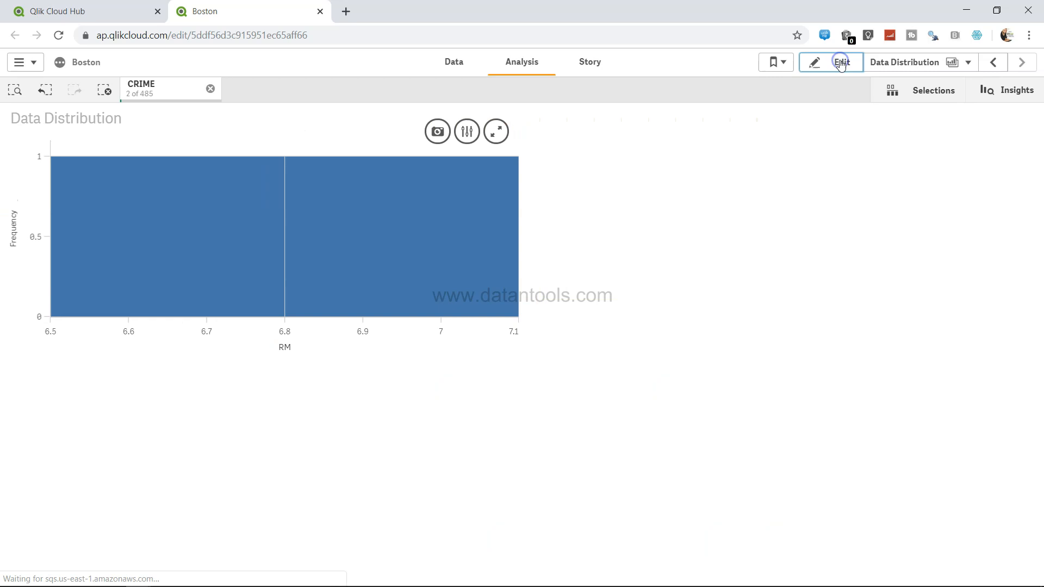
left_click(212, 89)
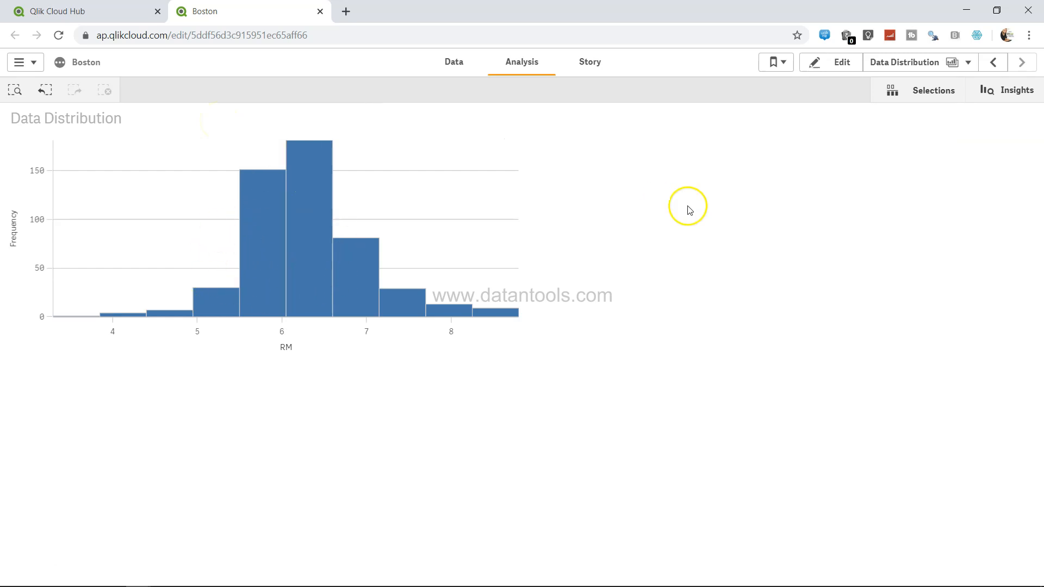
left_click(840, 65)
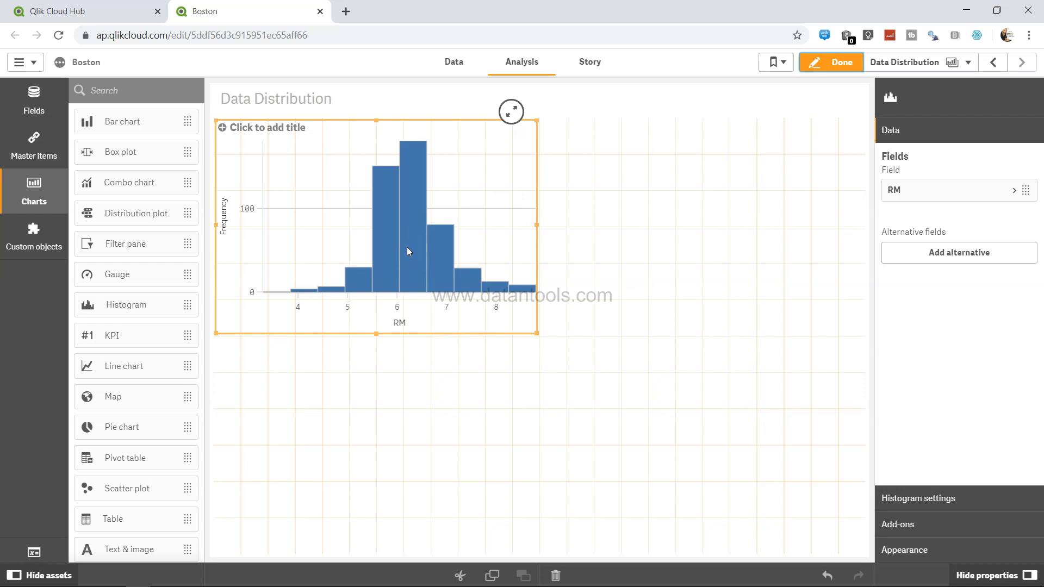
- Add a second histogram beside the RM chart, using NOX as its field
left_click(141, 308)
left_click_drag(140, 308, 699, 223)
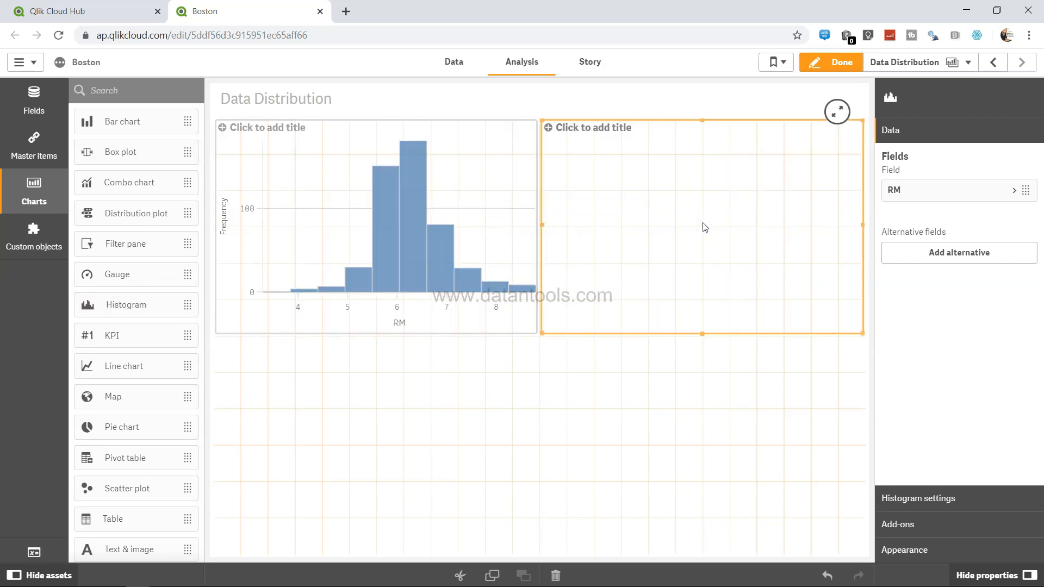
left_click(704, 247)
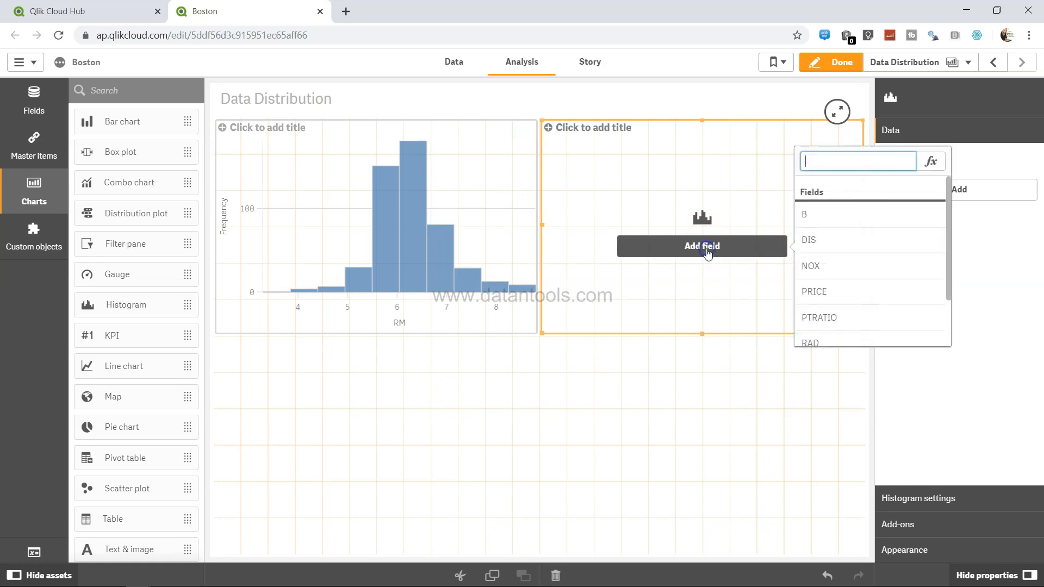
scroll(881, 292, "down", 2)
scroll(881, 292, "up", 3)
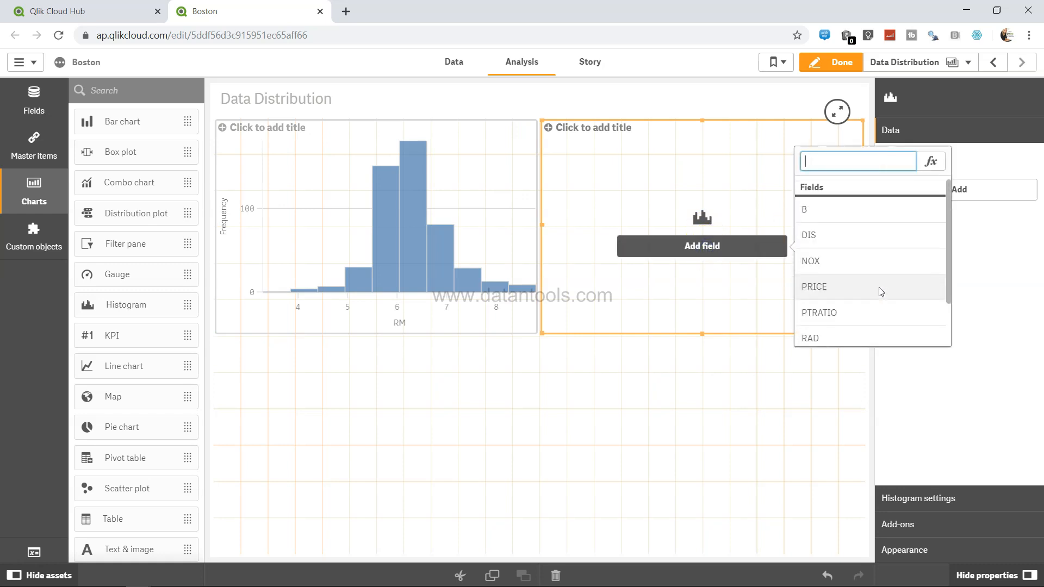
left_click(827, 266)
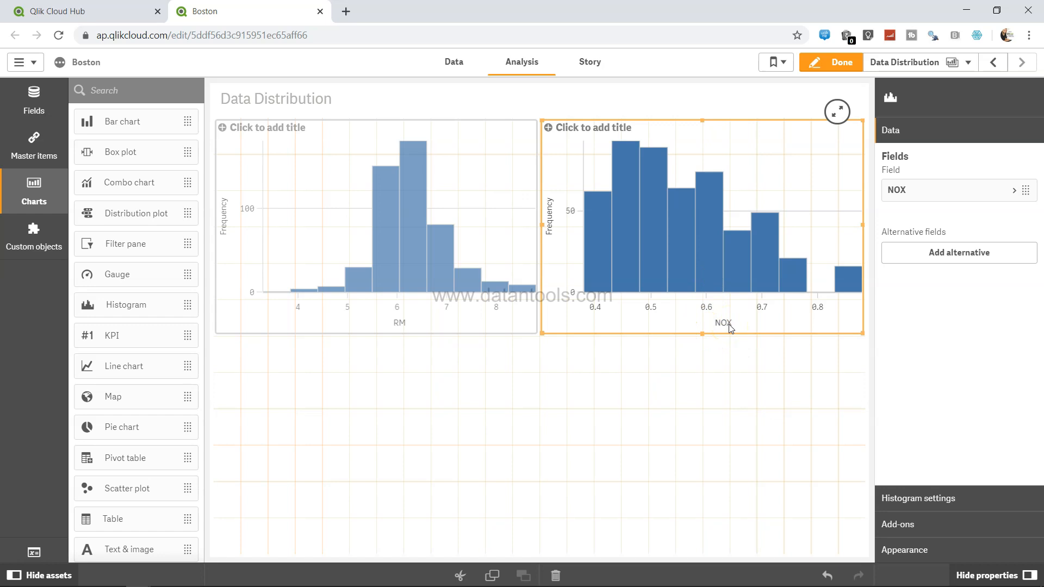
- Add a third histogram below the RM chart, using PRICE as its field
left_click(491, 389)
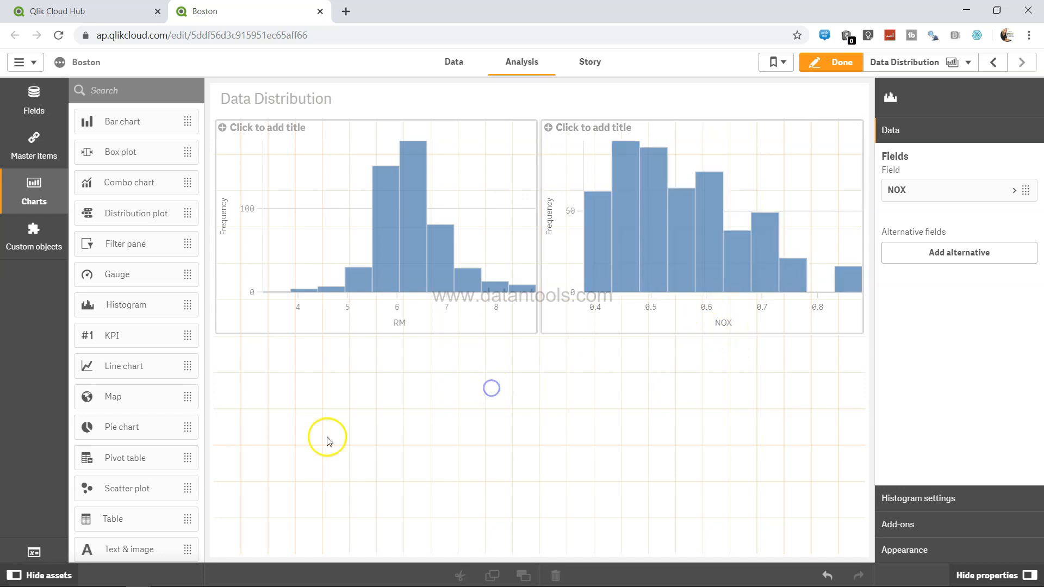
left_click_drag(152, 311, 303, 397)
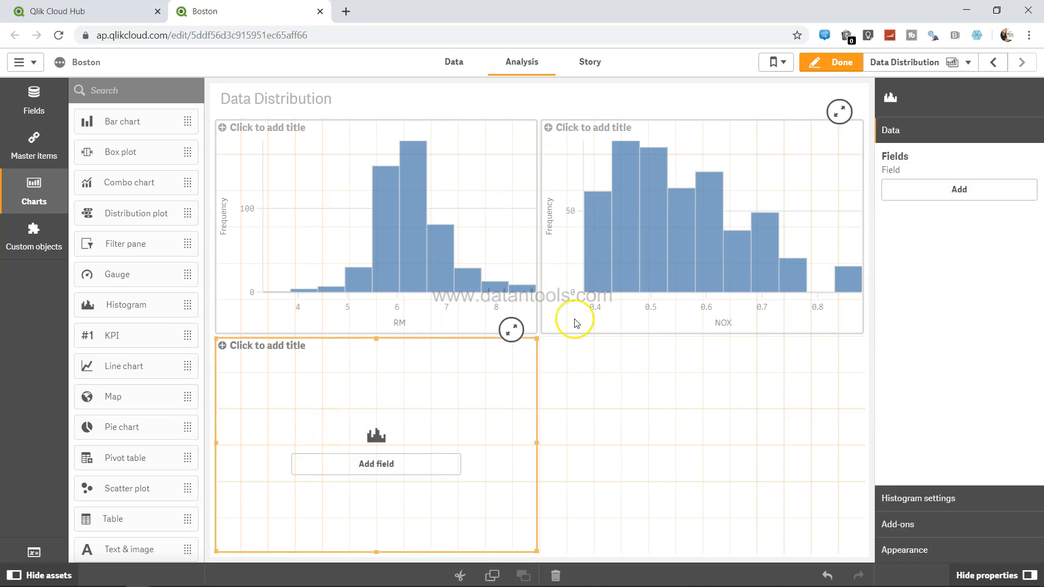
left_click(416, 323)
left_click(665, 320)
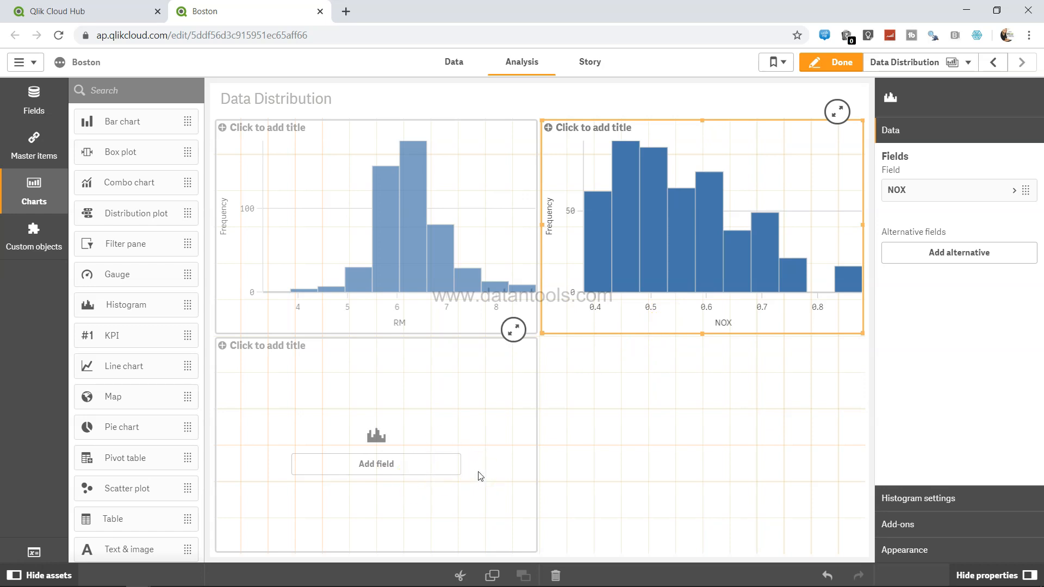
left_click(394, 472)
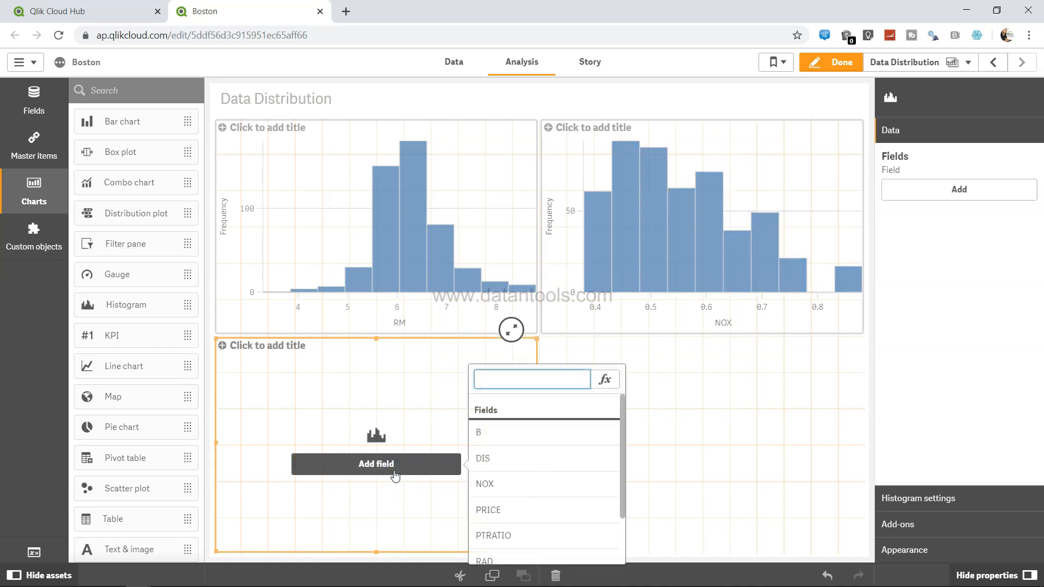
scroll(509, 467, "down", 2)
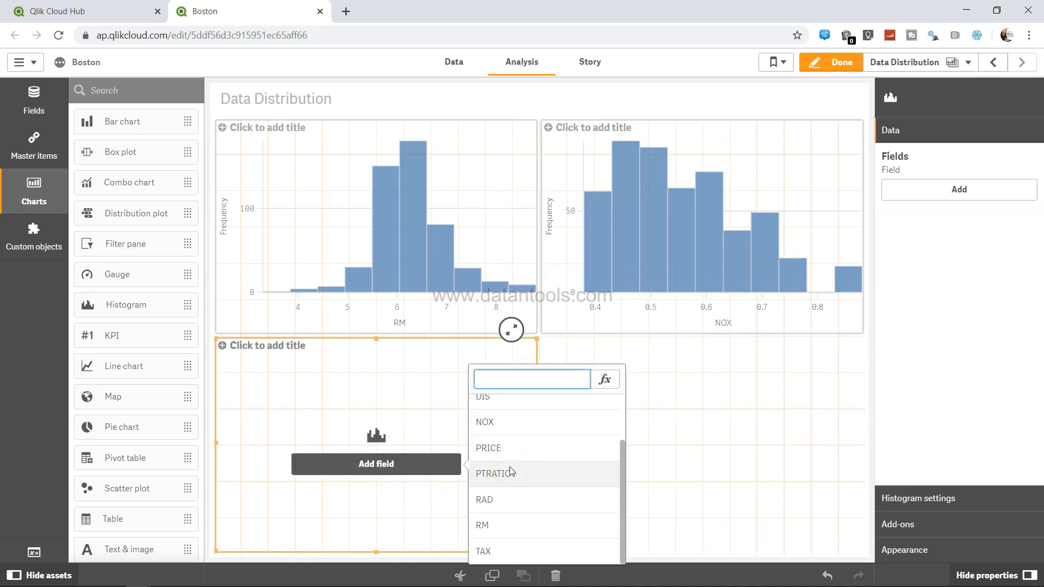
scroll(510, 471, "up", 2)
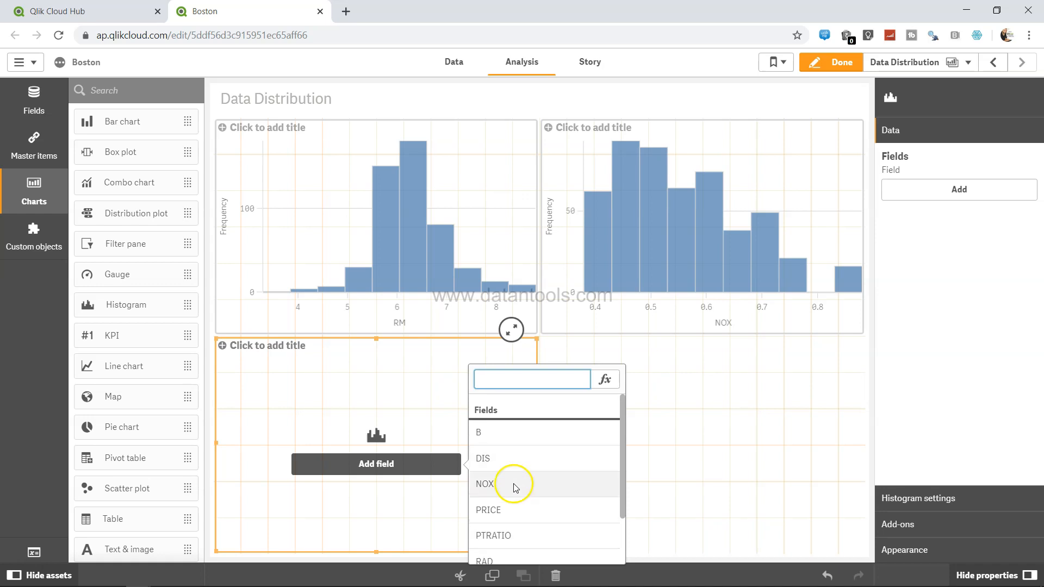
left_click(515, 509)
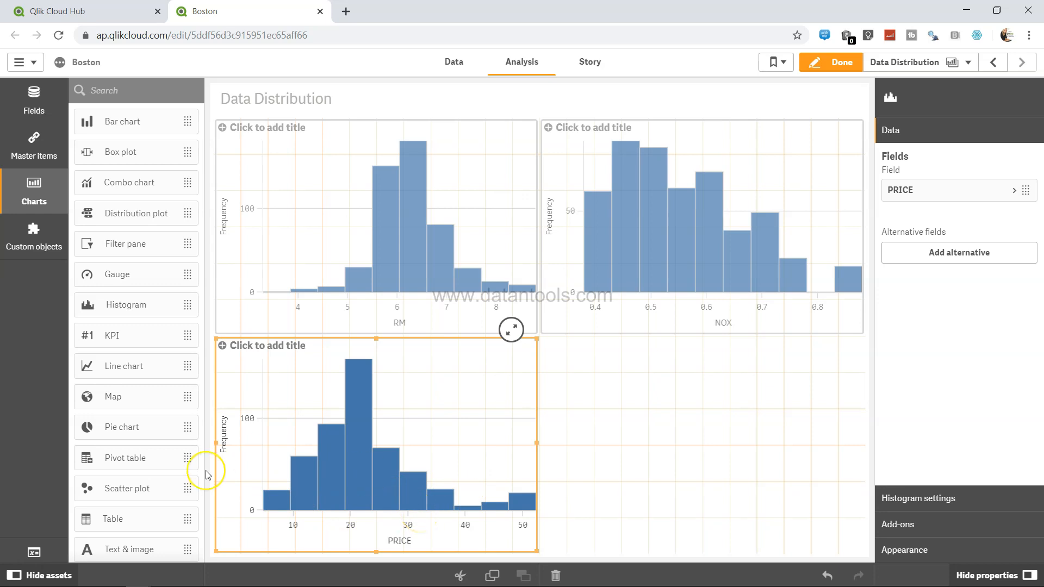
- Add a fourth histogram in the empty area below the NOX chart, using B as its field
left_click_drag(116, 306, 657, 415)
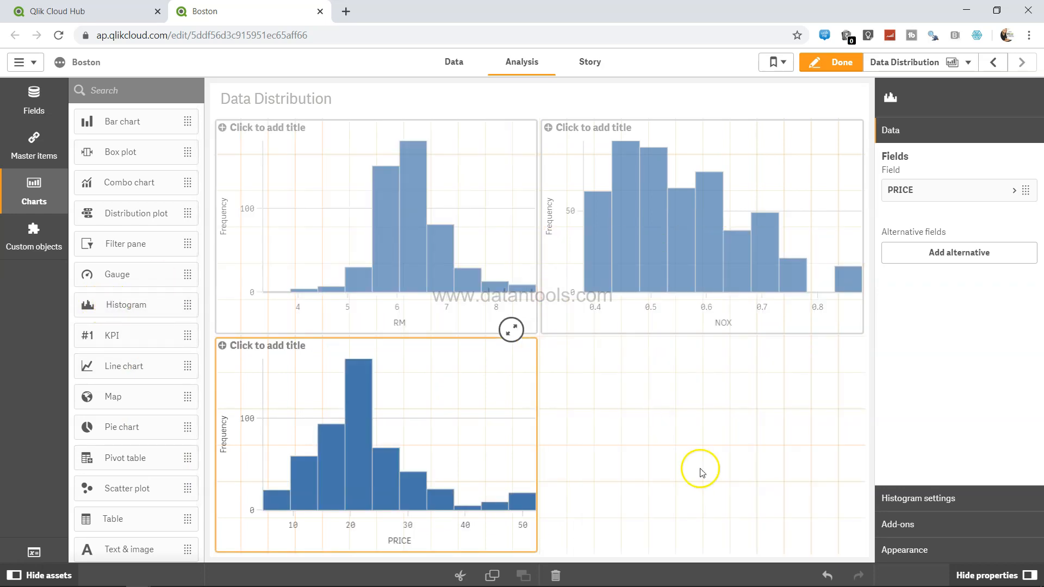
left_click(698, 484)
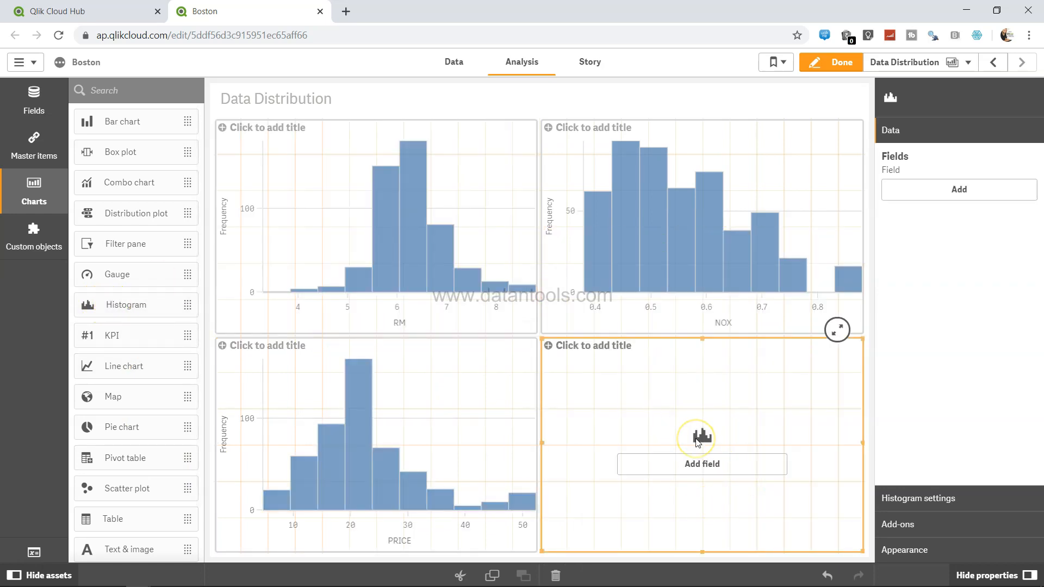
left_click(701, 462)
mouse_move(831, 432)
left_mouse_down()
mouse_move(829, 441)
mouse_move(815, 434)
left_mouse_up()
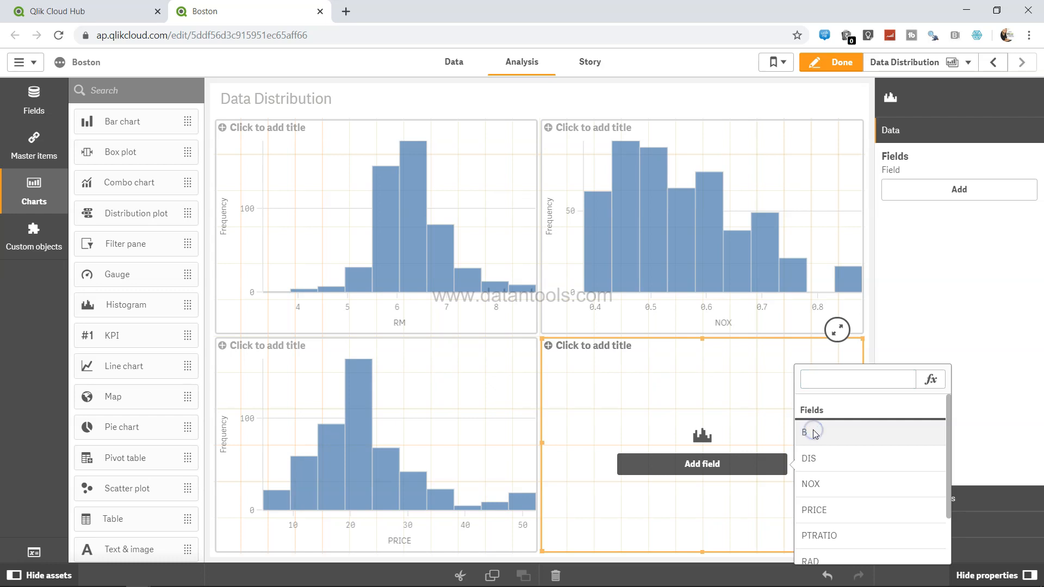
left_click(813, 431)
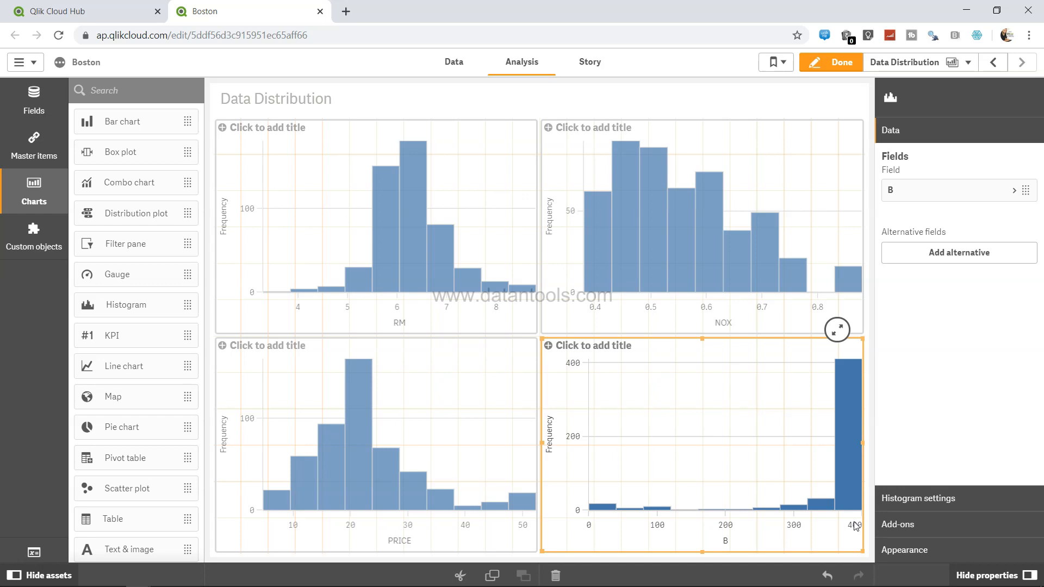
left_click(855, 489)
left_click(841, 489)
mouse_move(841, 492)
left_mouse_down()
mouse_move(844, 508)
mouse_move(826, 513)
mouse_move(844, 518)
left_mouse_up()
left_click(457, 283)
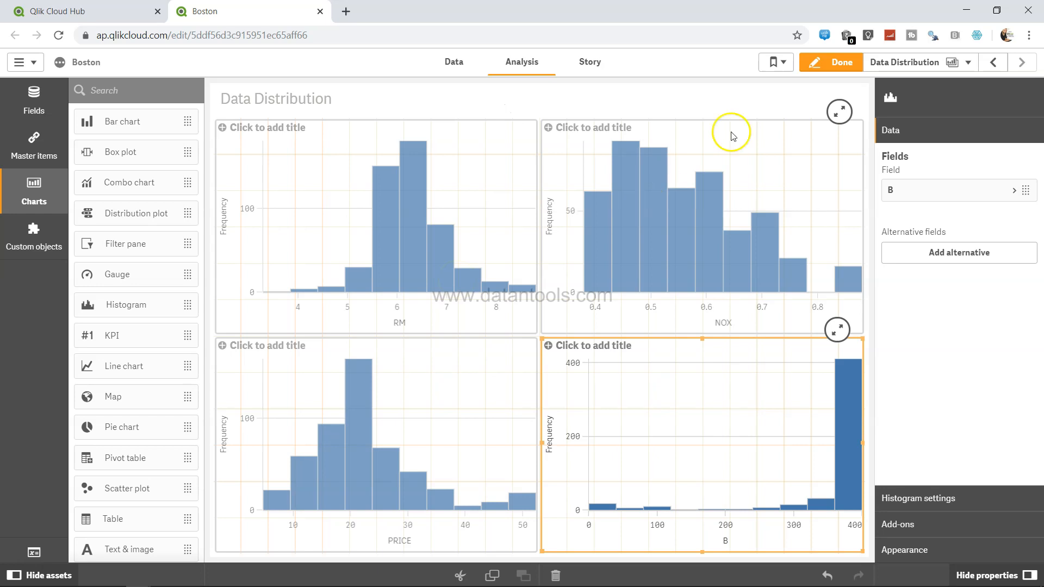
- Create a new sheet titled Interaction and open it for editing
left_click(897, 68)
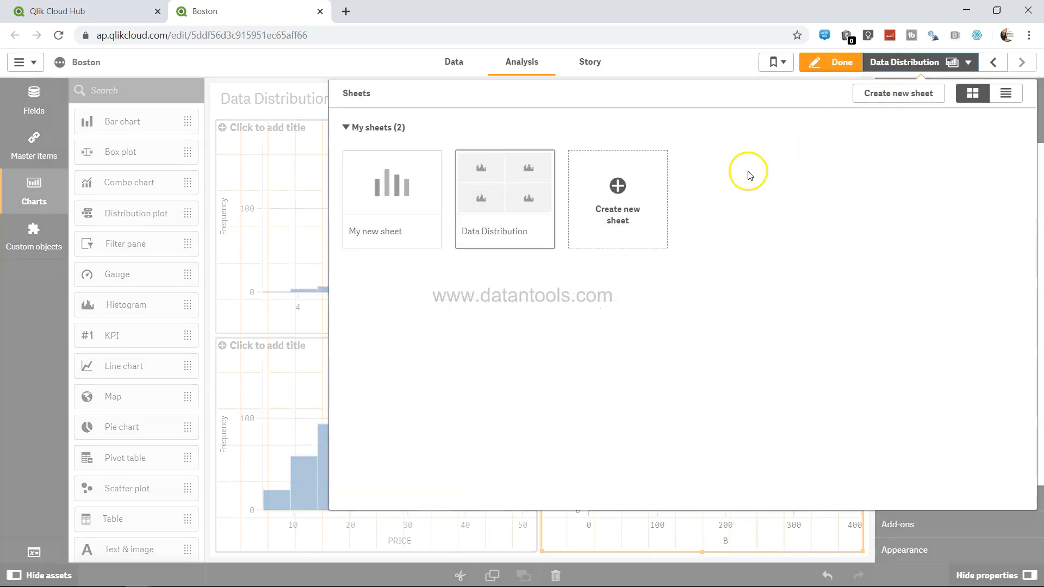
left_click(629, 191)
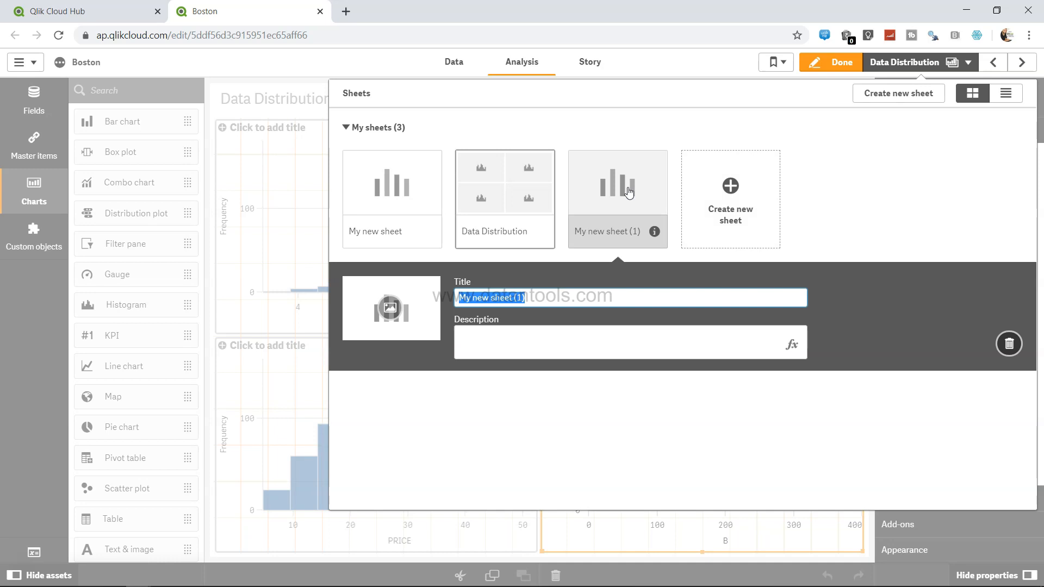
type("Interaction")
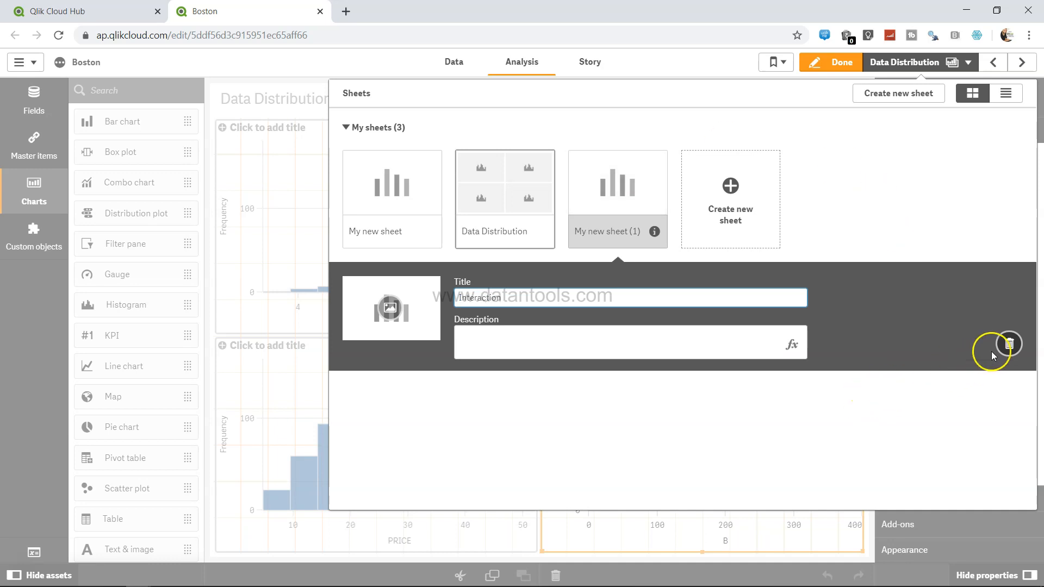
left_click(821, 419)
left_click(609, 235)
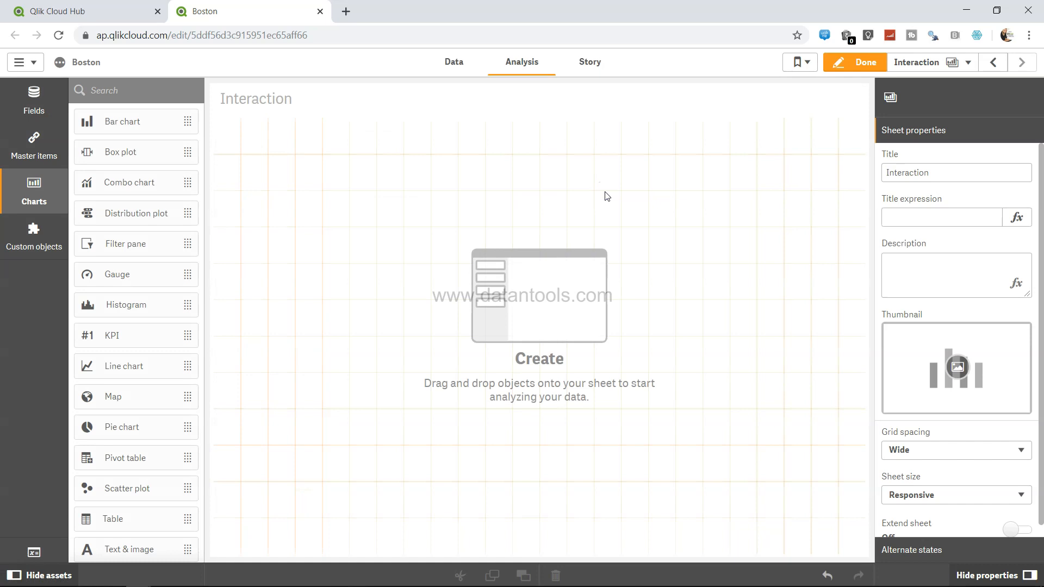
- Add a scatter plot to the upper-left area of the Interaction sheet with PRICE as its dimension
left_click_drag(158, 490, 354, 302)
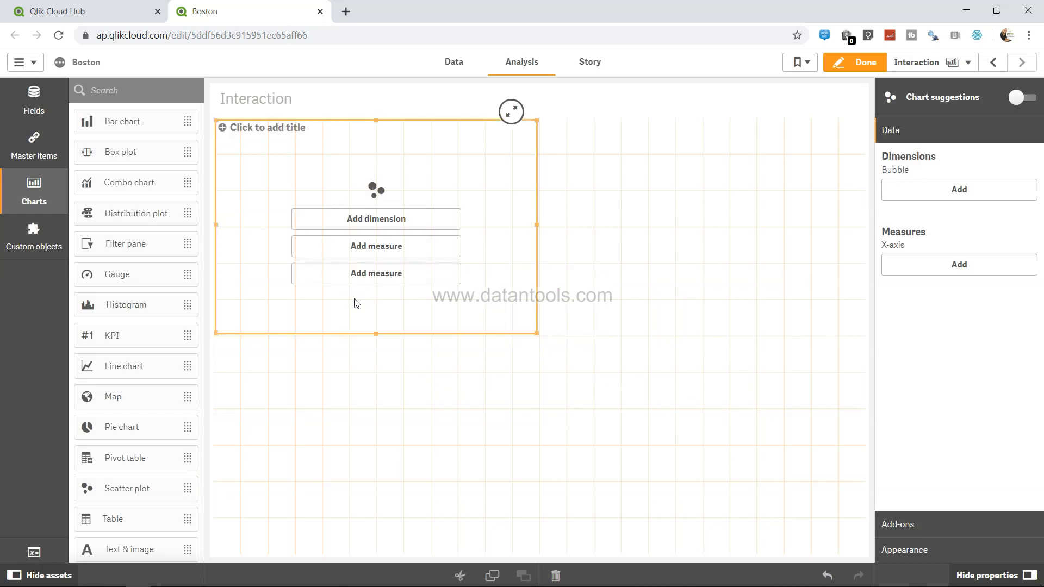
left_click(383, 219)
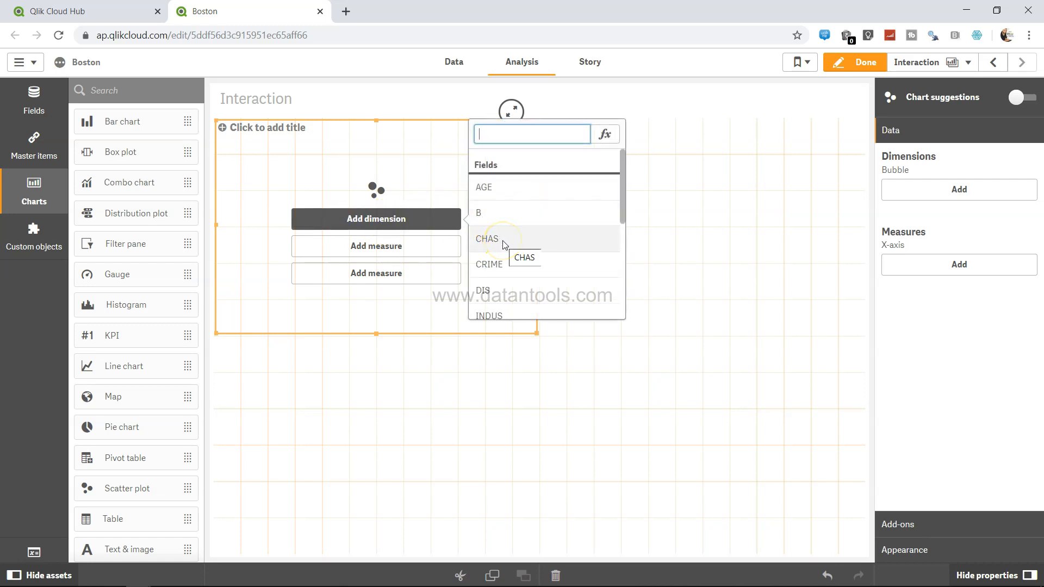
scroll(504, 248, "down", 1)
scroll(503, 248, "down", 2)
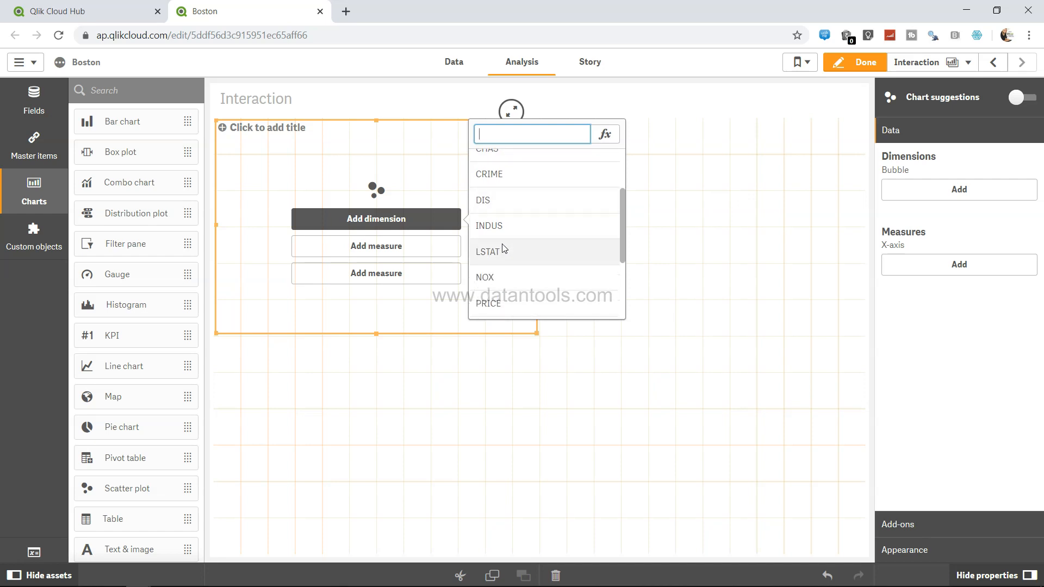
left_click(515, 301)
left_click(515, 301)
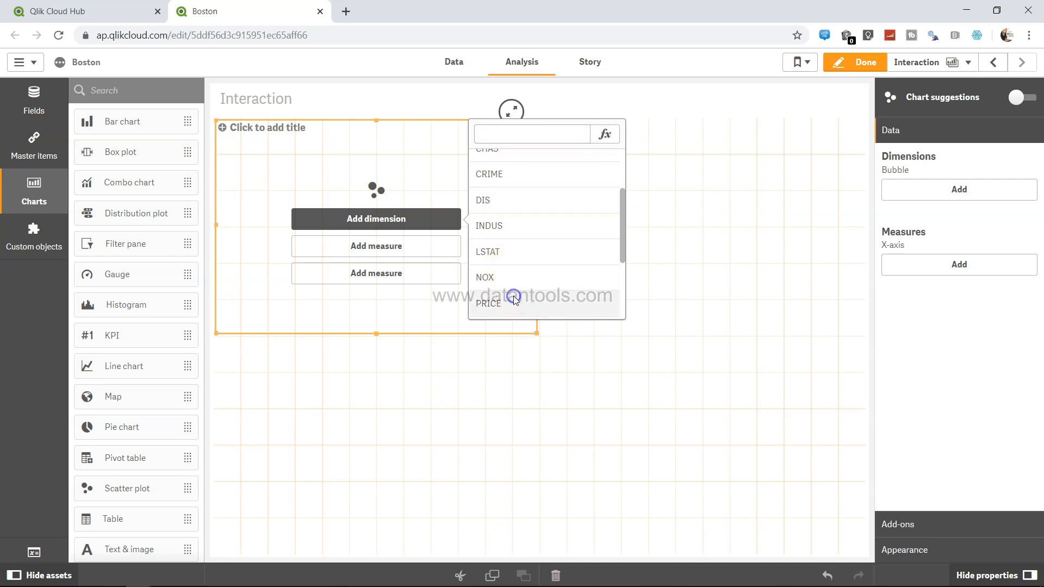
- Set the scatter plot's measures to Avg(AGE) on the X-axis and Avg(PRICE) on the Y-axis
left_click(410, 260)
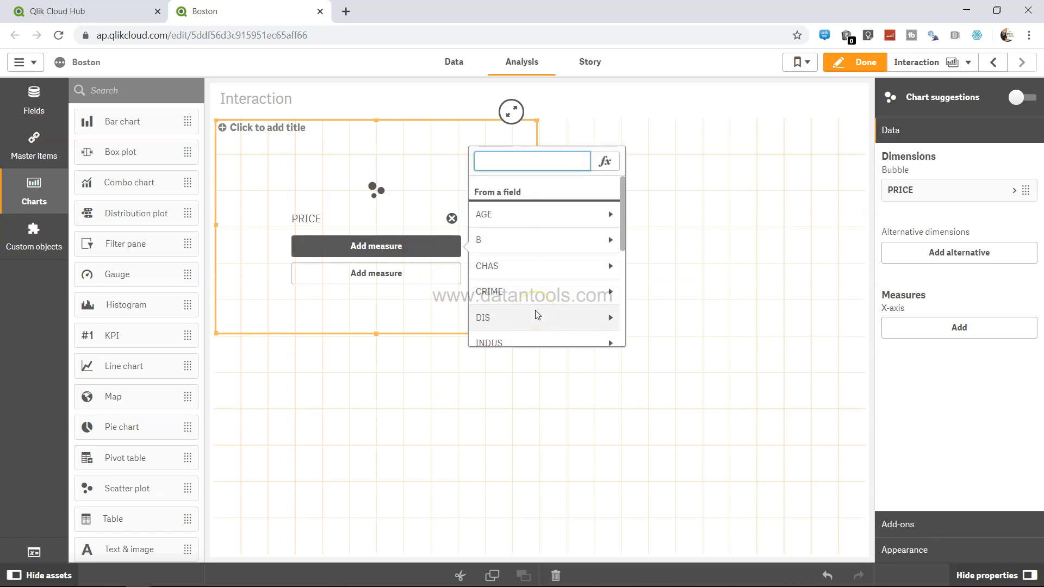
left_click(526, 216)
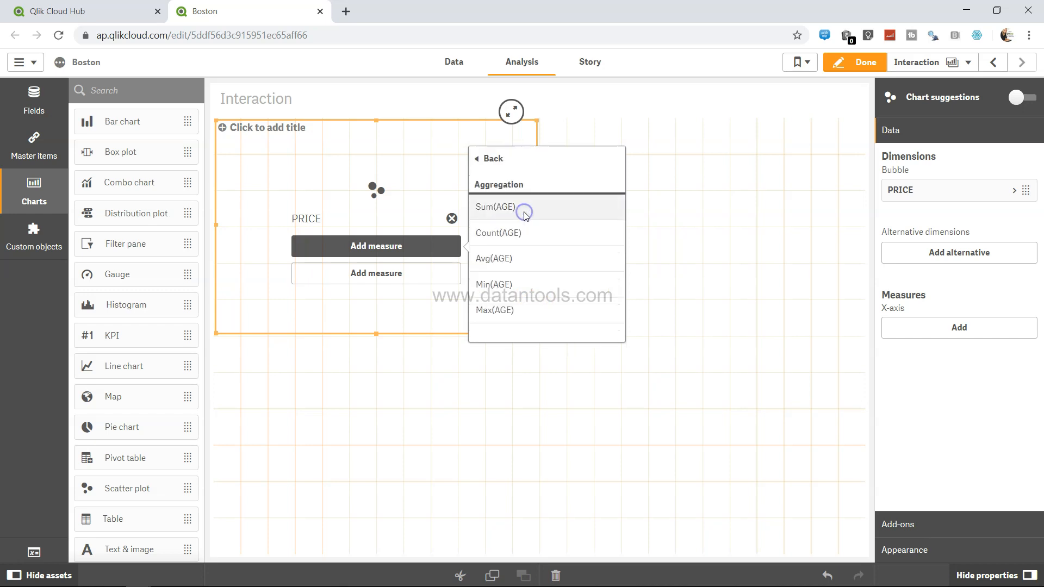
left_click(523, 258)
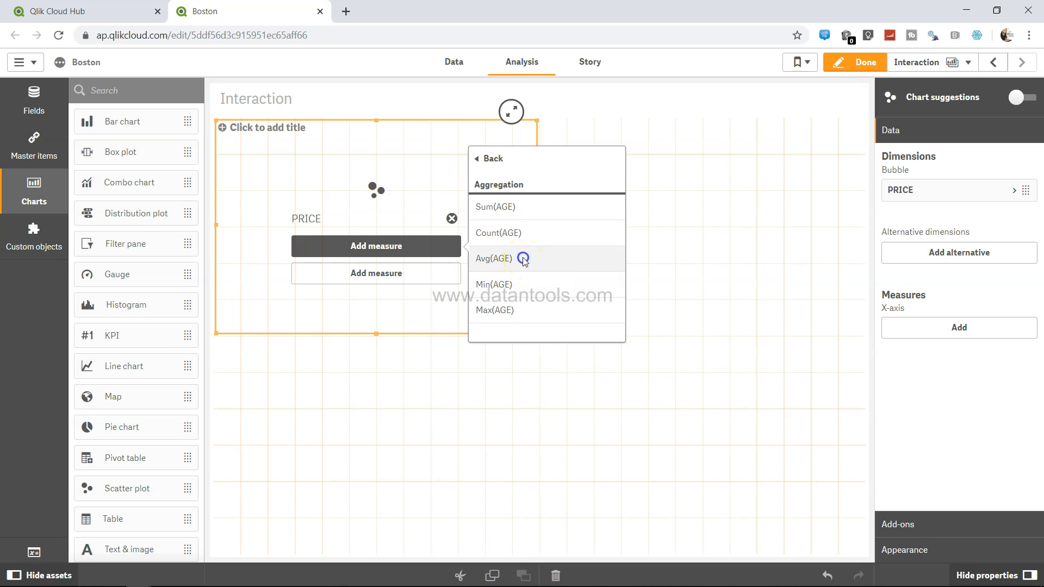
left_click(388, 282)
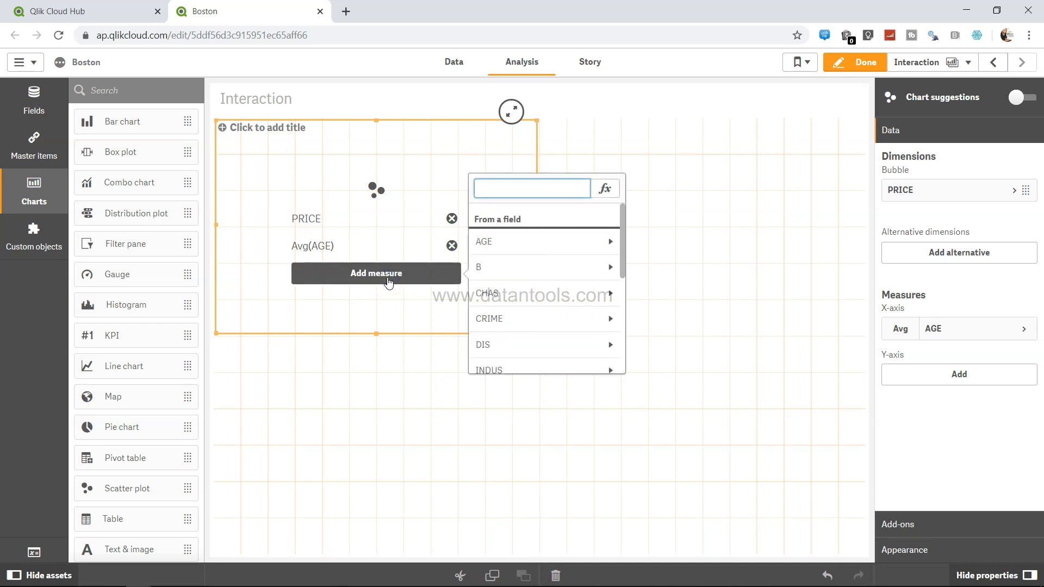
scroll(531, 309, "down", 2)
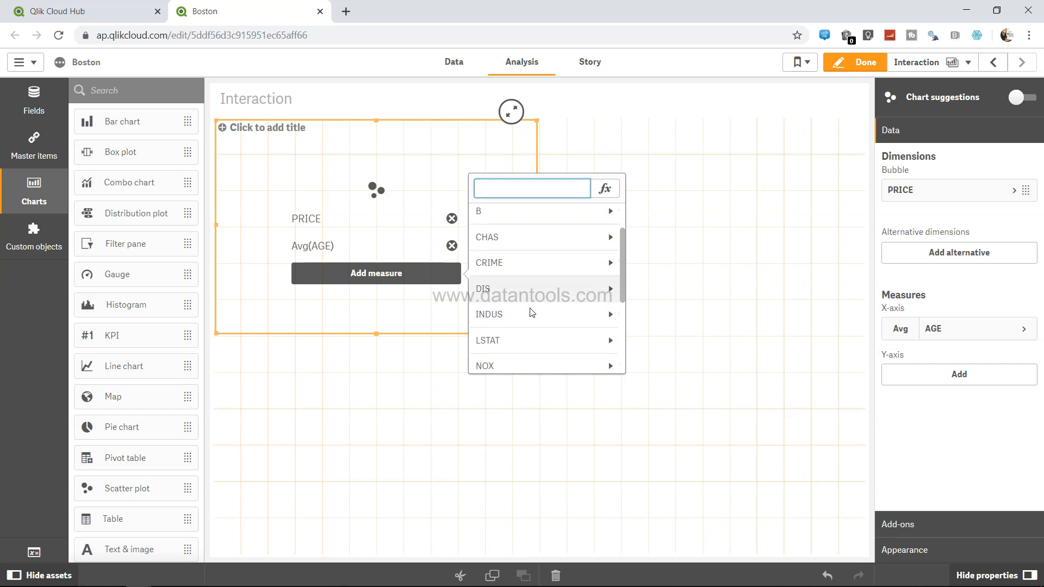
scroll(552, 329, "down", 2)
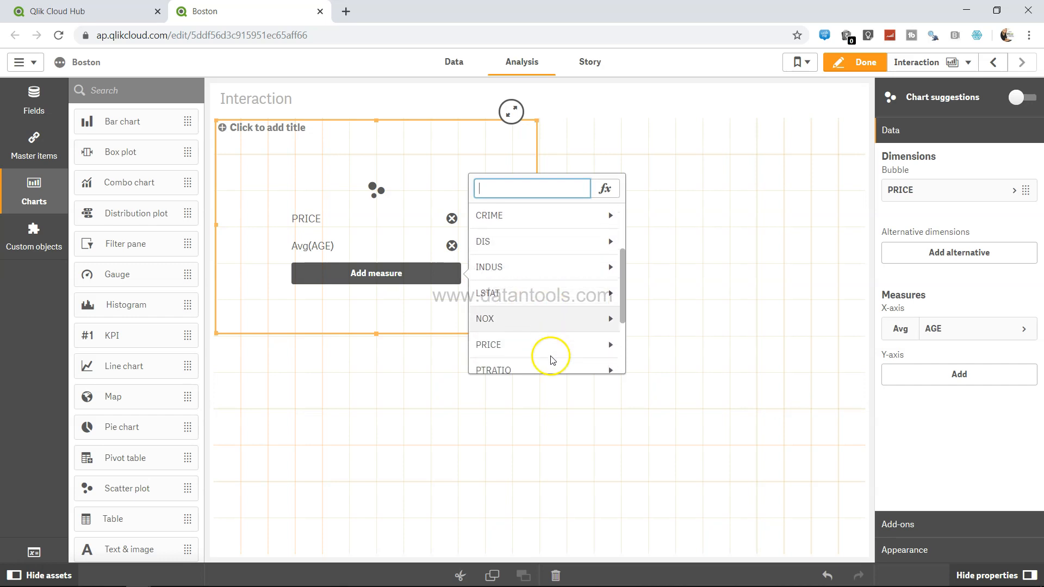
left_click(553, 343)
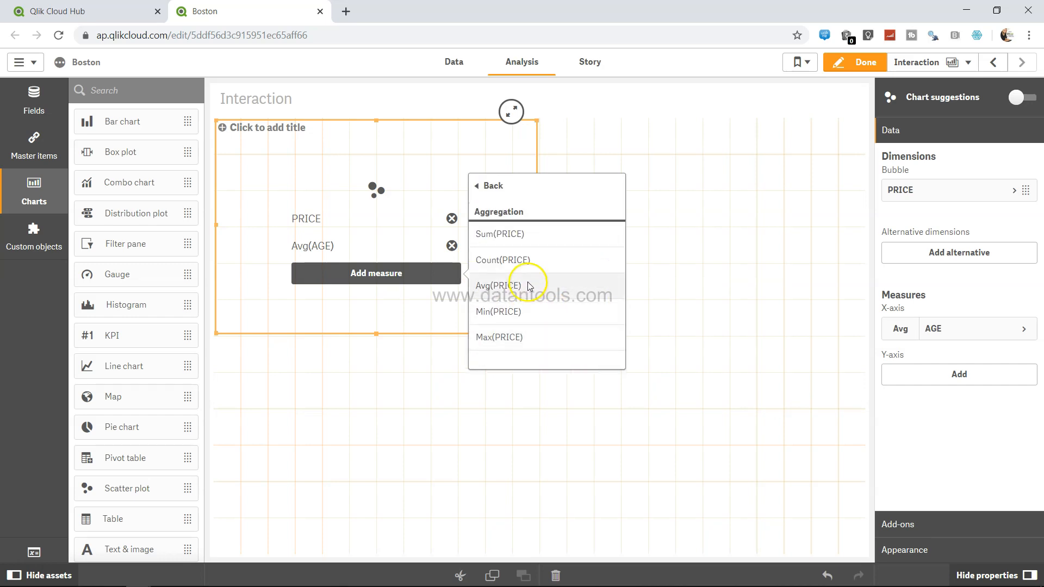
left_click(529, 293)
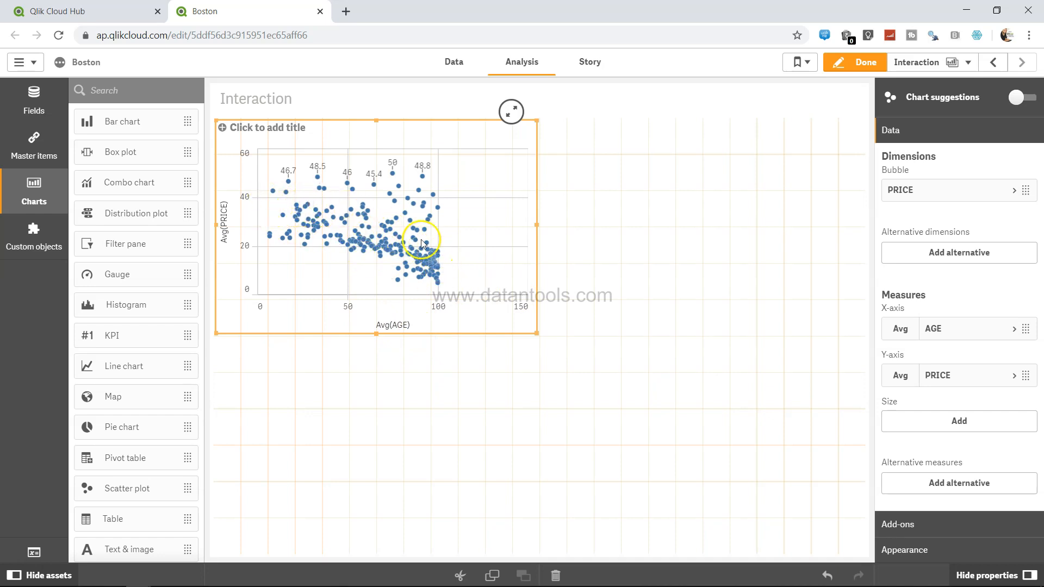
left_click(487, 242)
left_click(574, 286)
left_click(370, 227)
left_click(651, 267)
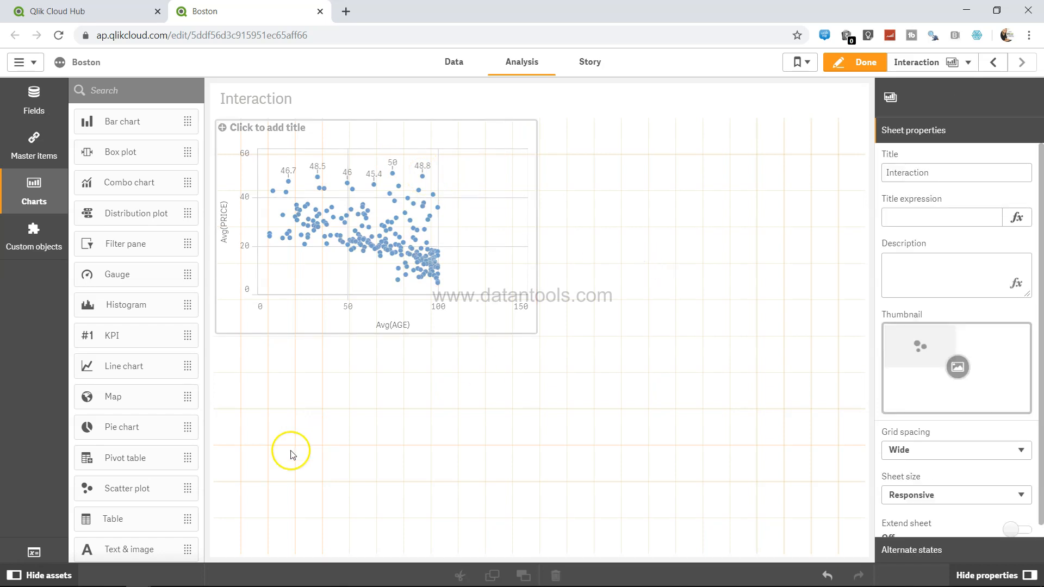
left_click(324, 272)
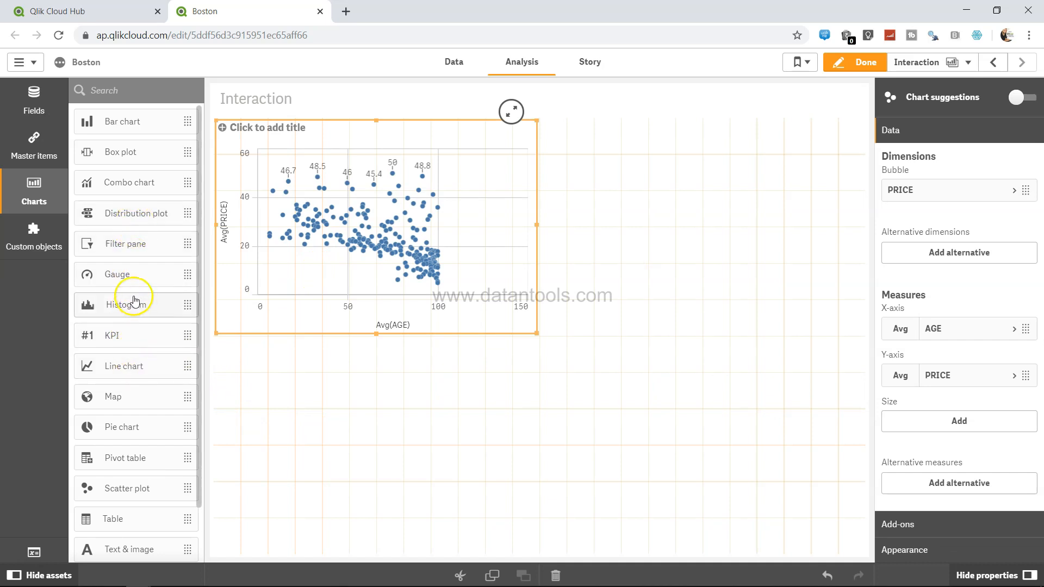
- Add a second scatter plot to the right of the AGE chart, using PRICE as its dimension
left_click_drag(132, 487, 687, 218)
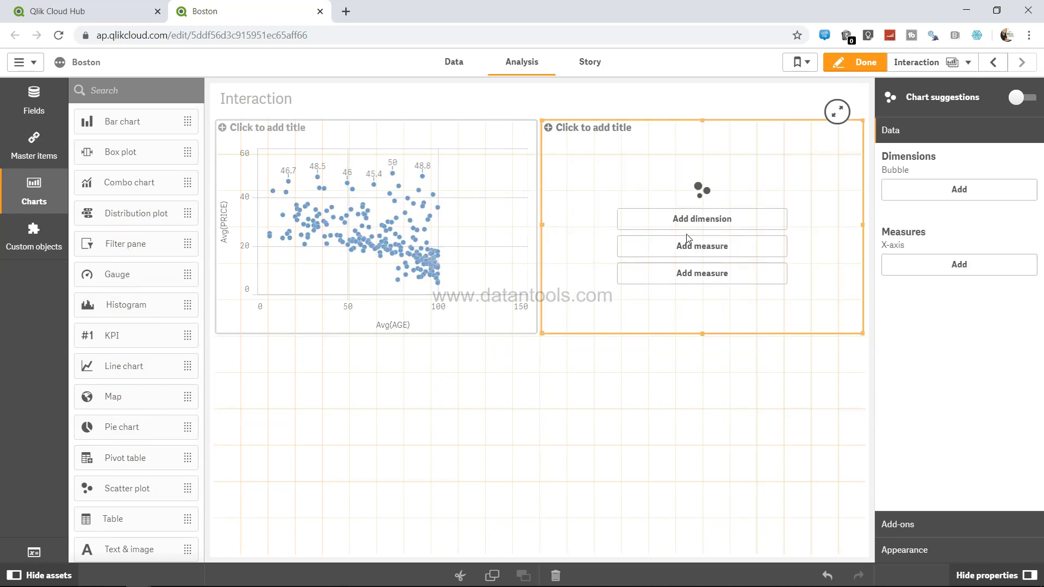
left_click(697, 222)
scroll(852, 263, "down", 2)
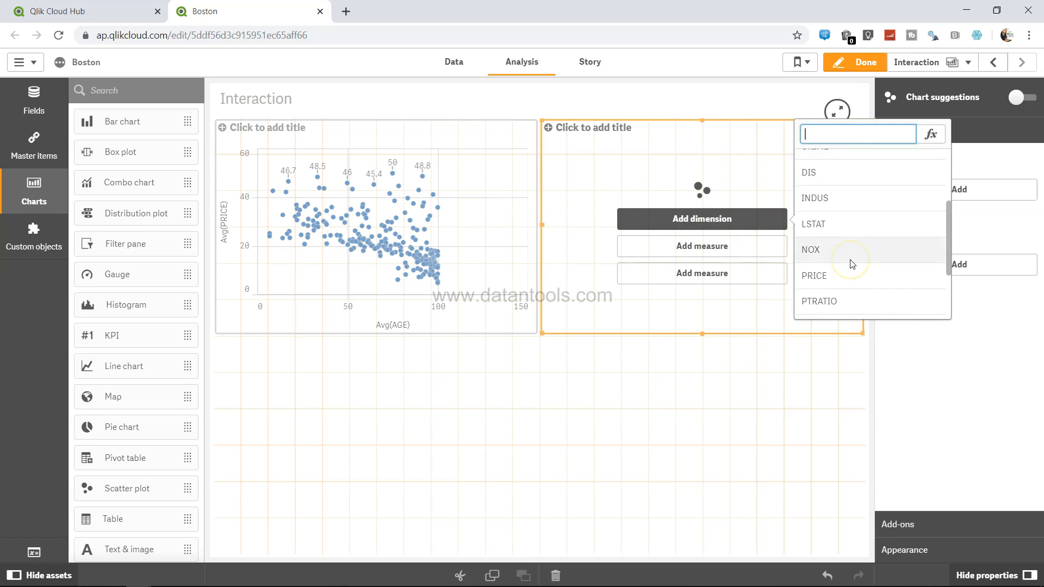
left_click(851, 278)
- Set the second scatter plot's measures to Avg(CRIME) on the X-axis and Avg(PRICE) on the Y-axis
left_click(724, 248)
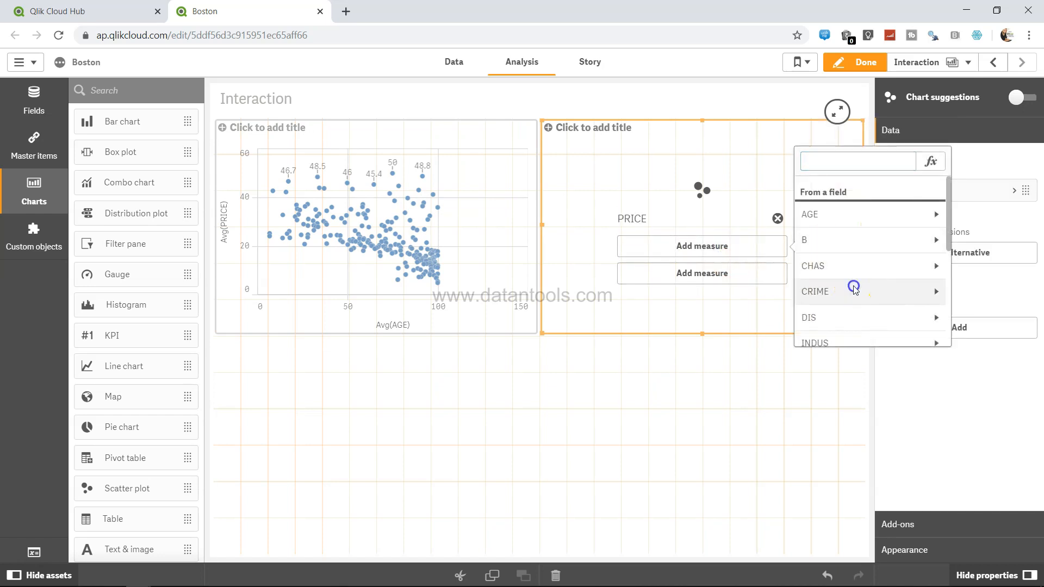
left_click(854, 289)
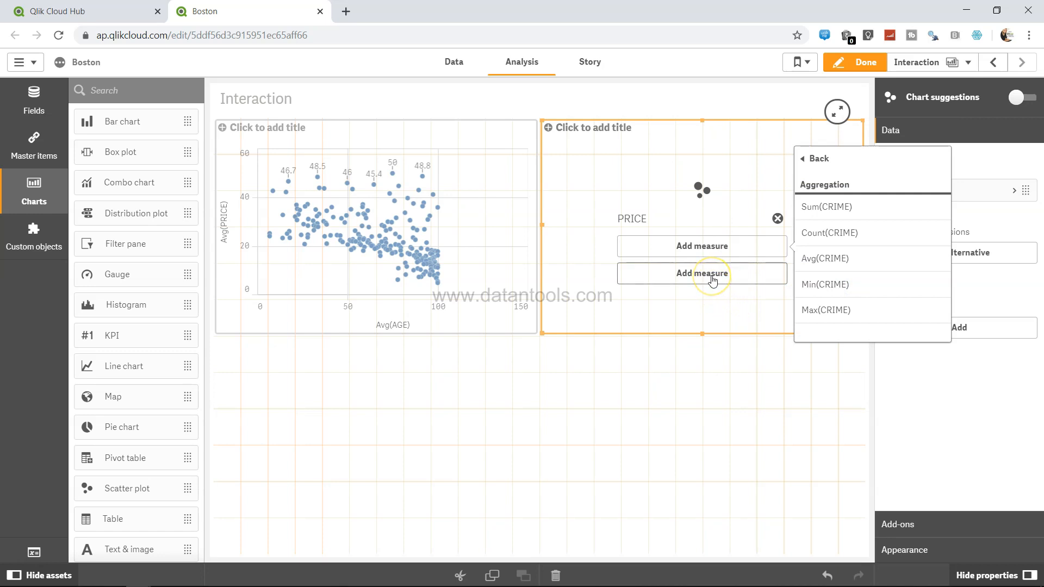
left_click(828, 257)
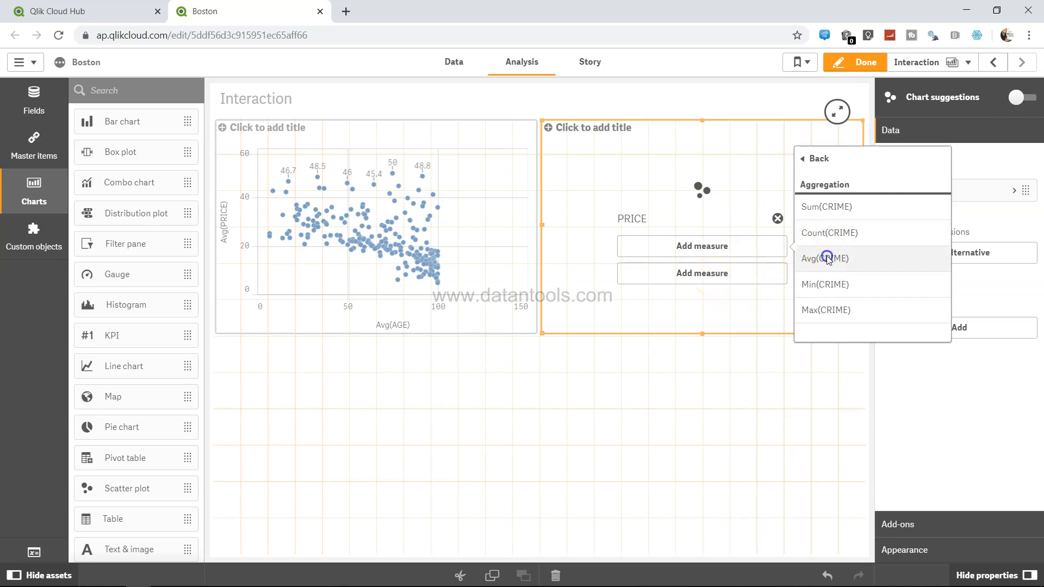
left_click(714, 276)
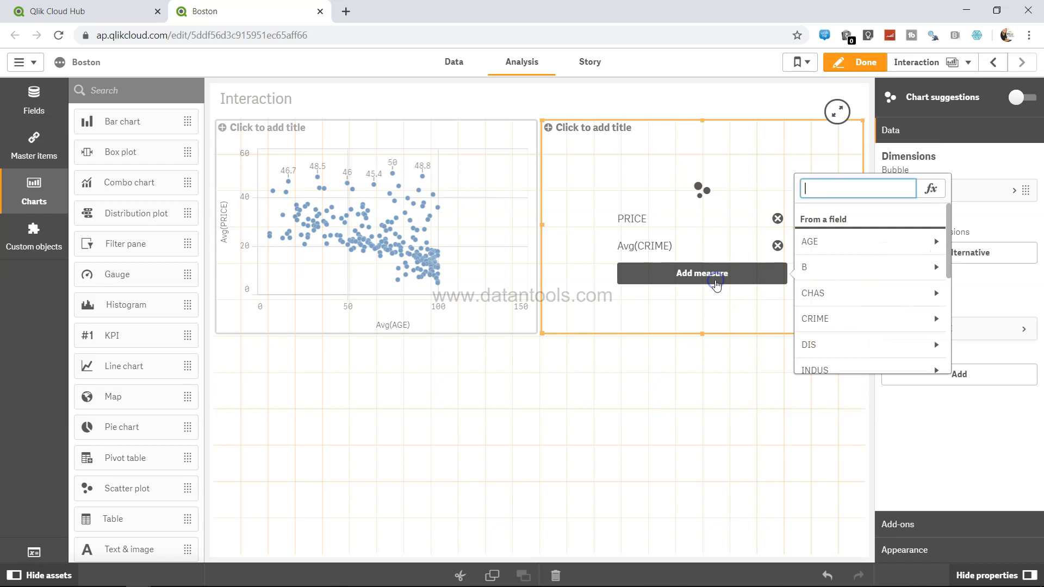
scroll(831, 343, "down", 2)
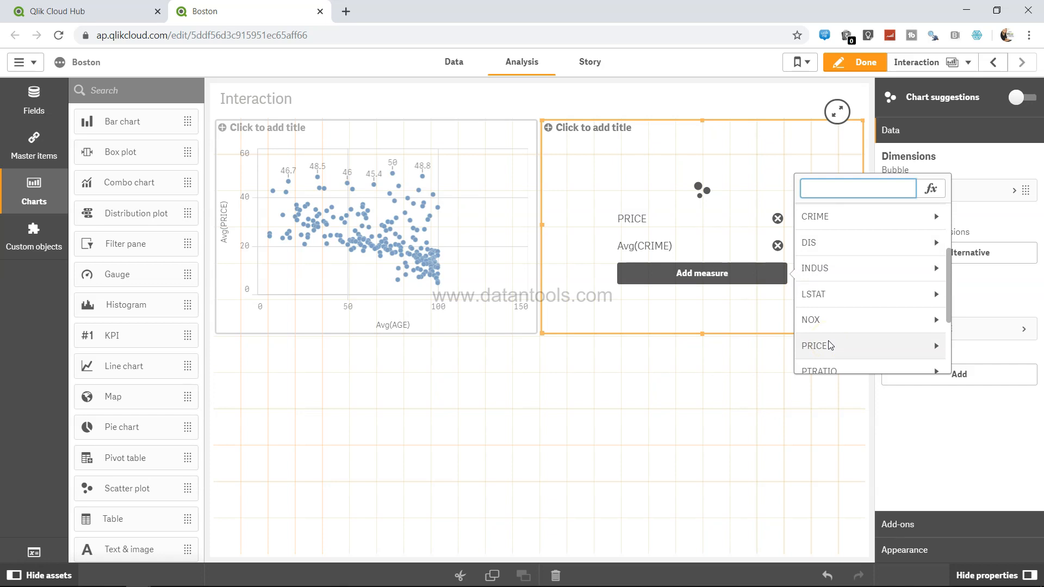
left_click(932, 344)
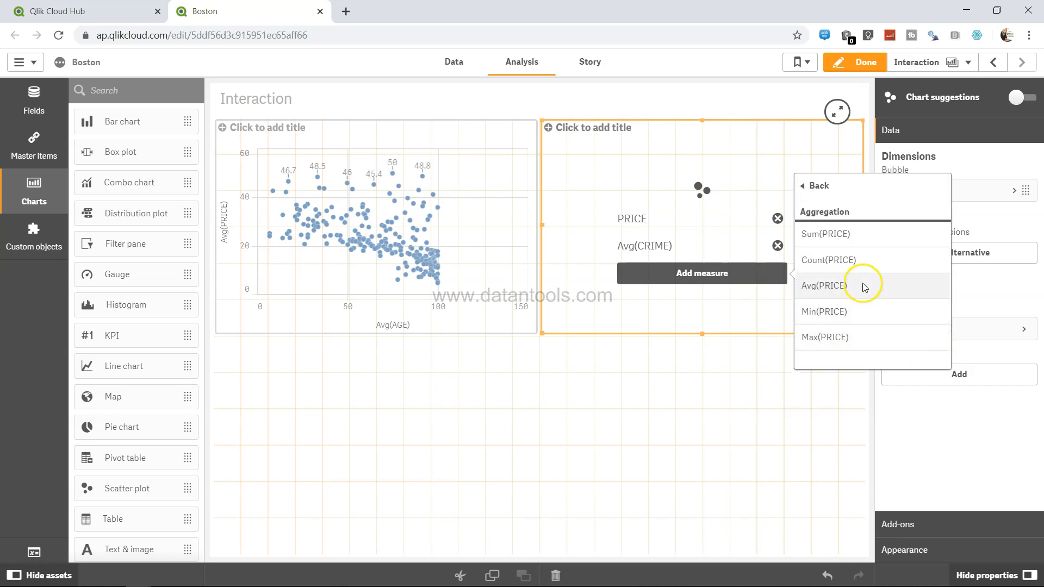
left_click(864, 286)
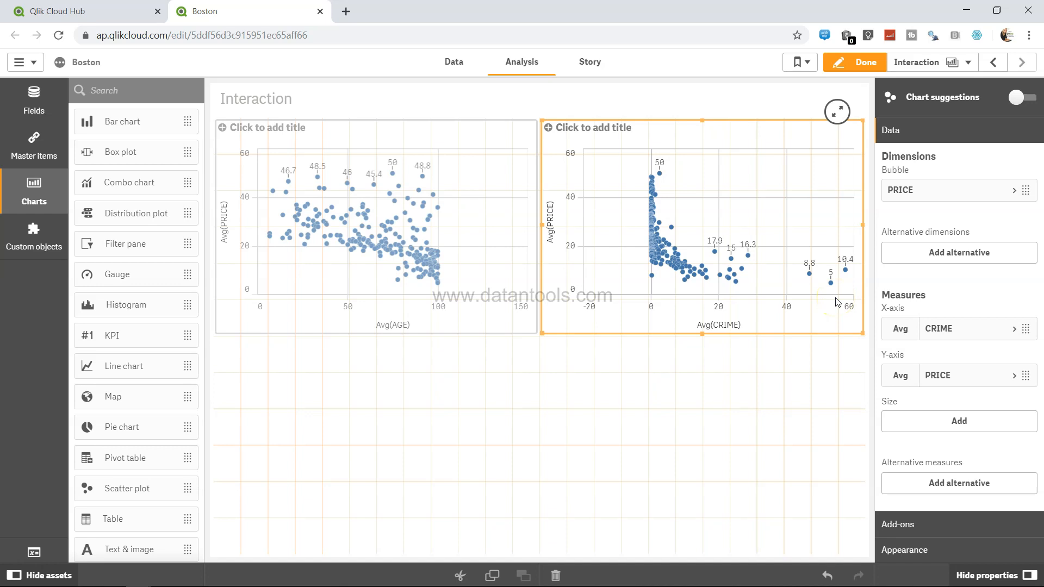
- Add a third scatter plot below the AGE chart, using PRICE as its dimension
left_click(552, 417)
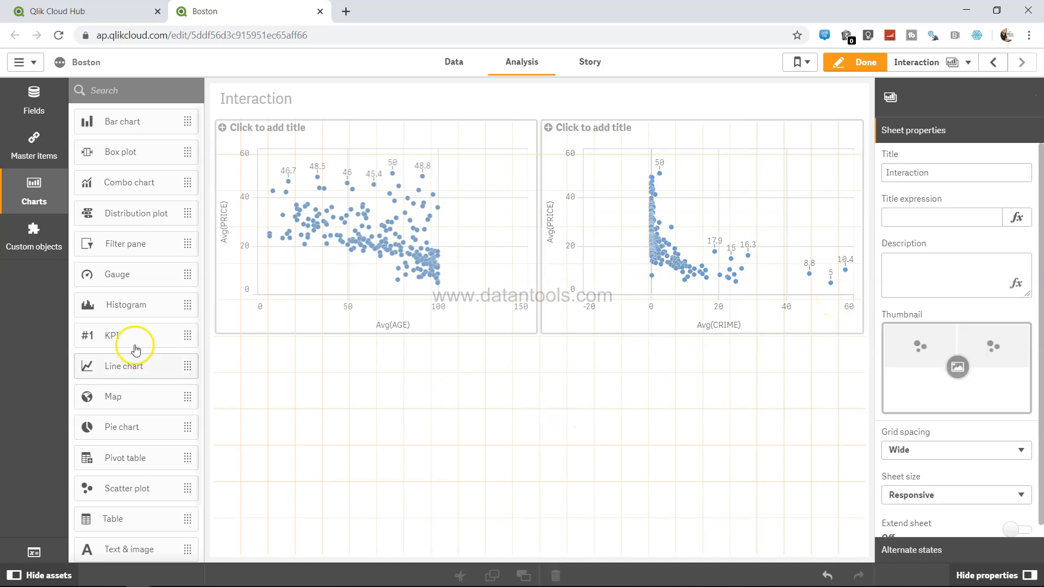
left_click_drag(174, 462, 355, 425)
left_click(403, 438)
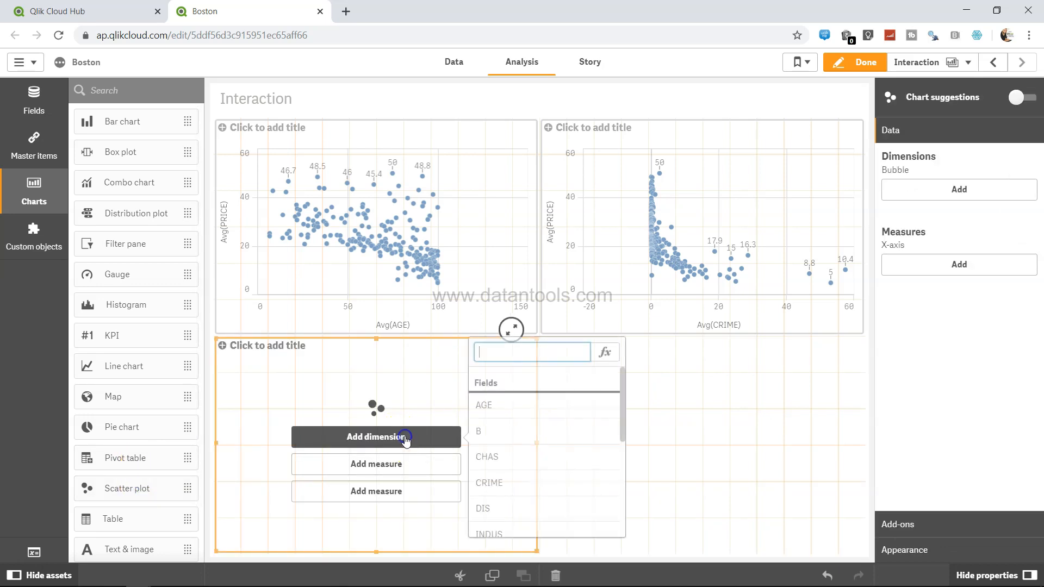
scroll(522, 451, "down", 3)
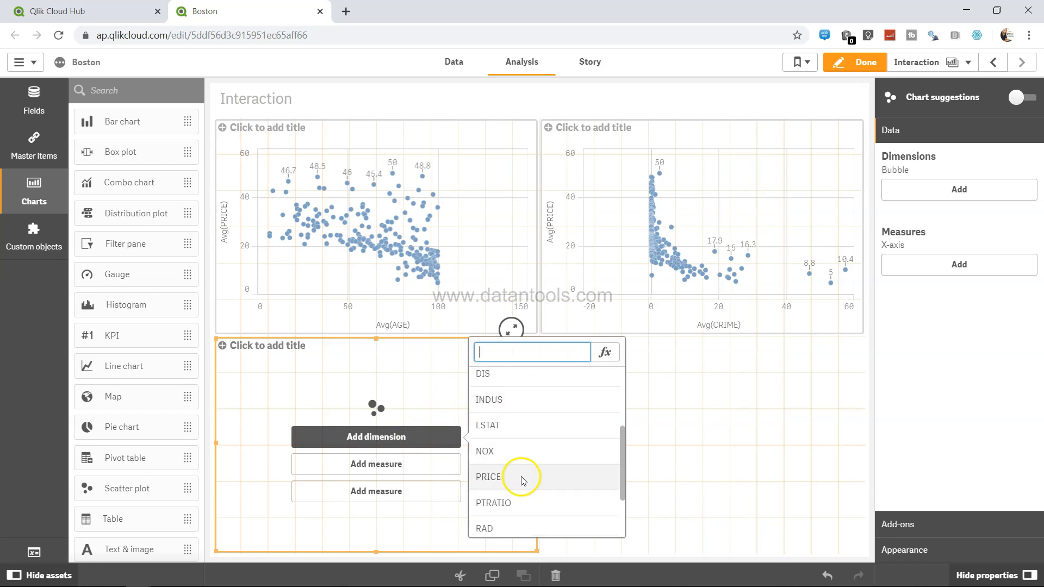
left_click(522, 479)
- Set the third scatter plot's measures to Avg(RM) on the X-axis and Avg(PRICE) on the Y-axis
left_click(397, 465)
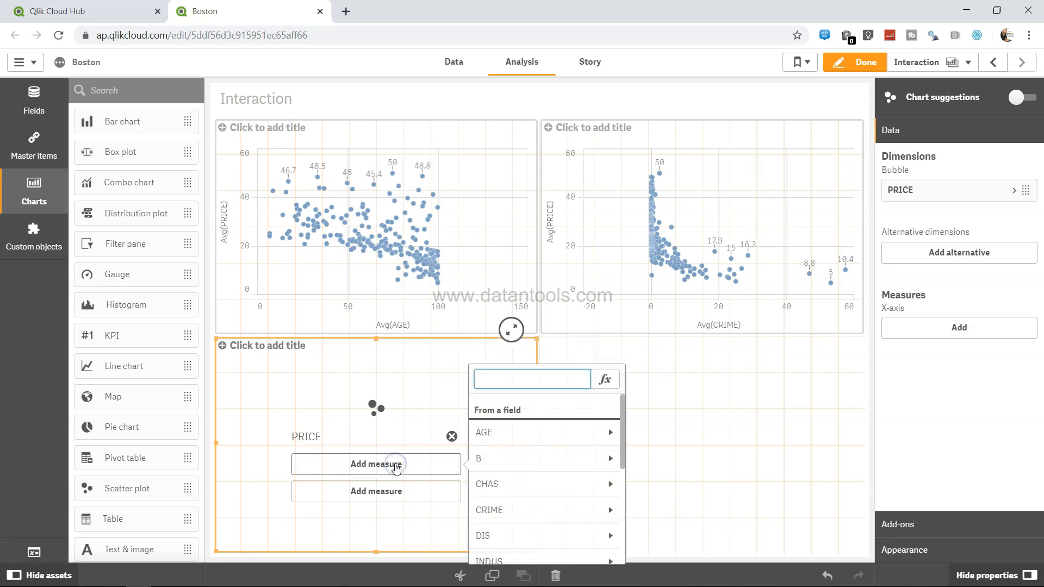
scroll(566, 478, "down", 4)
left_click_drag(571, 480, 571, 502)
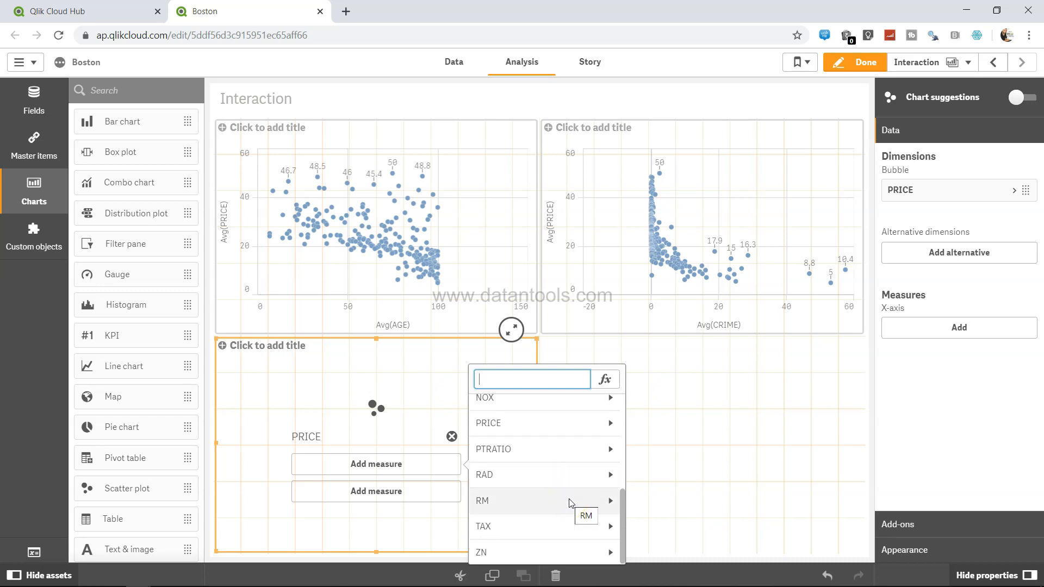
left_click(570, 502)
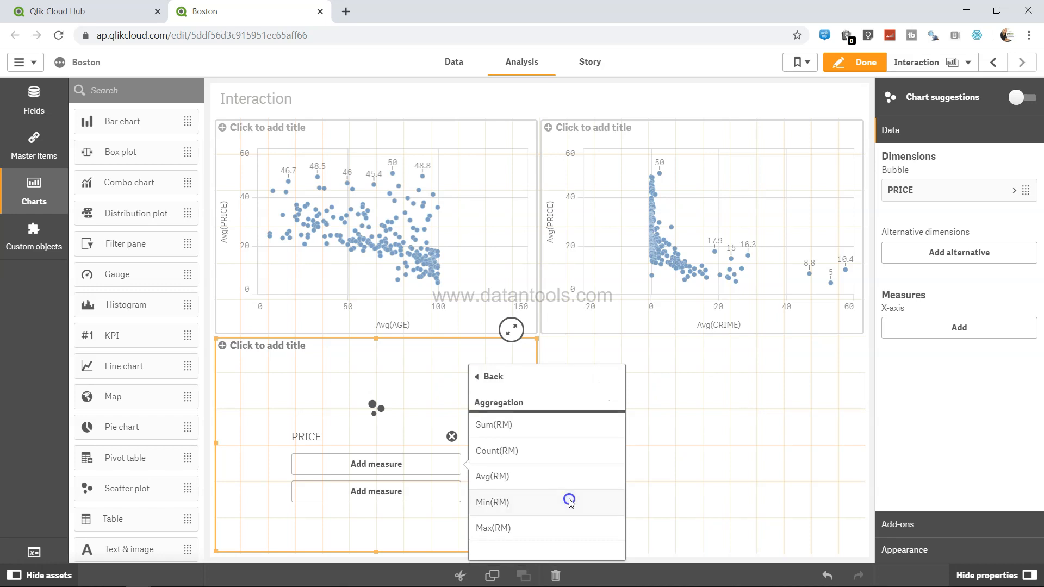
left_click(545, 476)
left_click(382, 501)
left_click(382, 501)
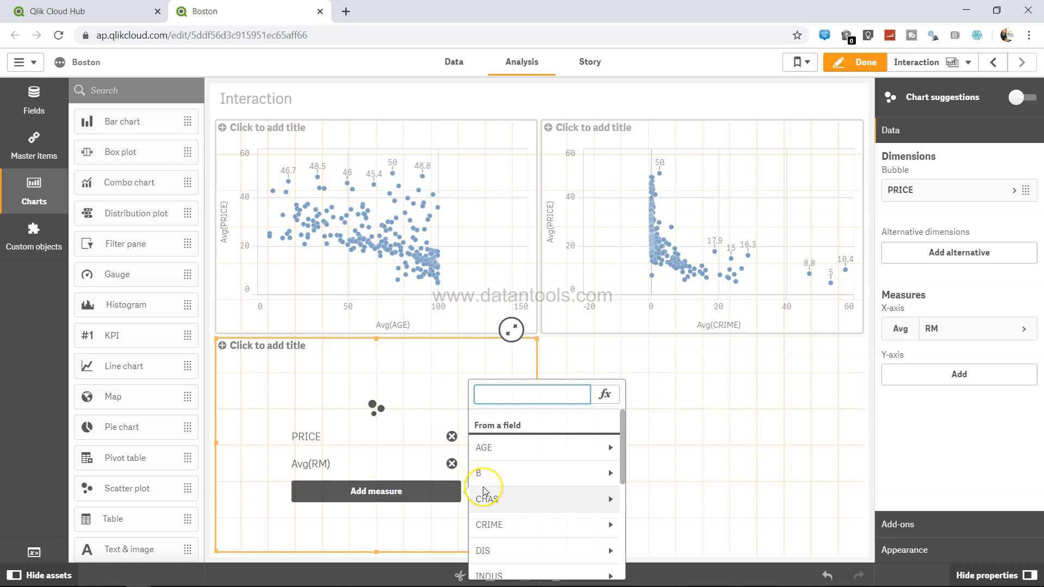
scroll(486, 492, "down", 1)
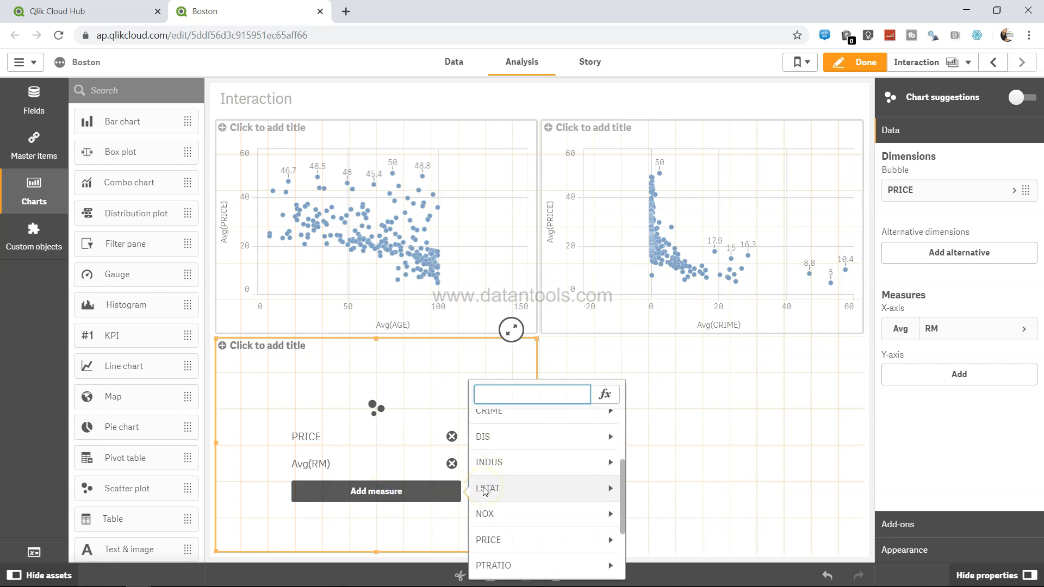
left_click(540, 540)
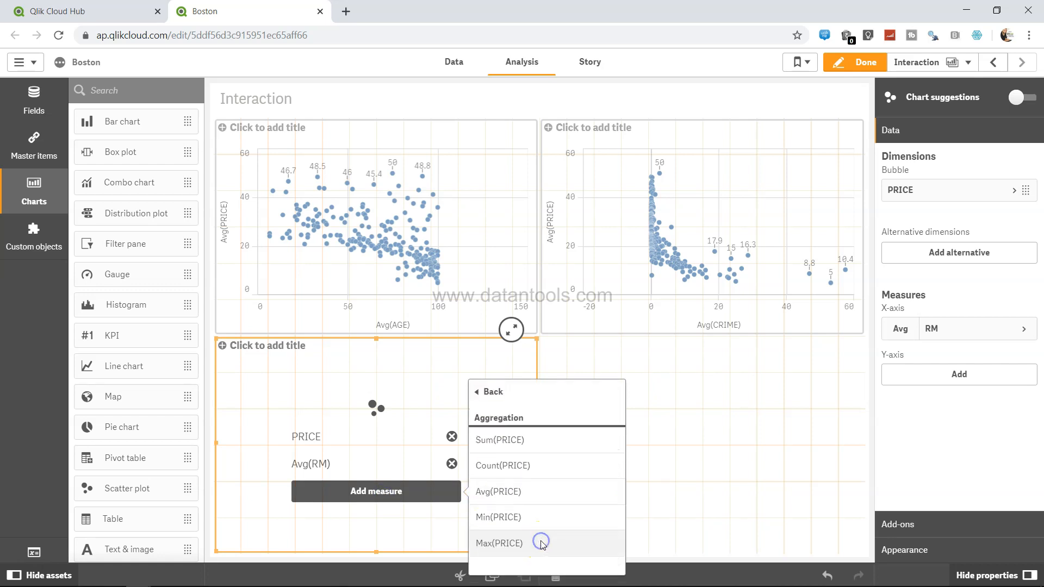
left_click(529, 501)
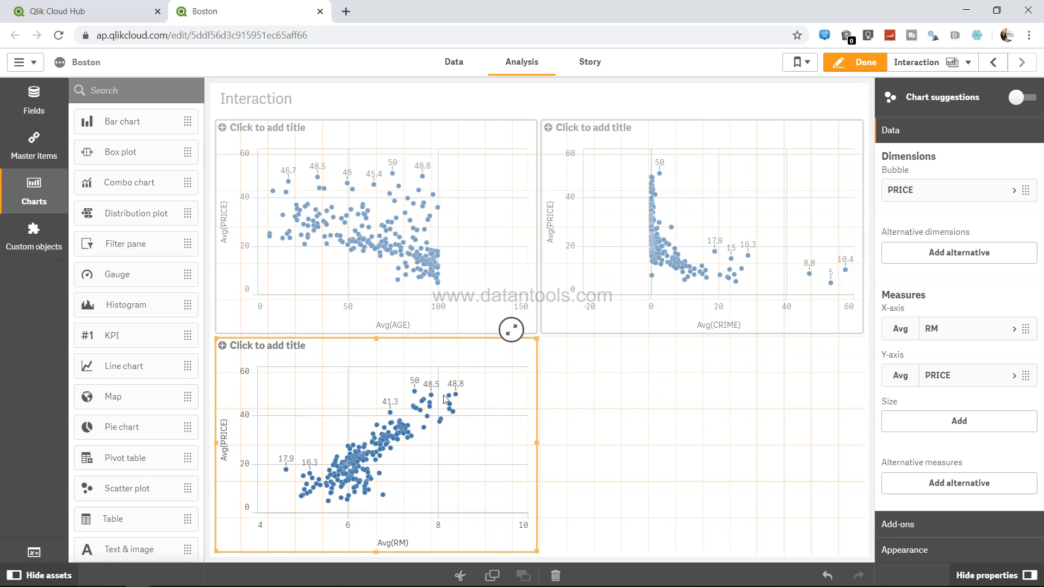
- Add a fourth scatter plot in the empty area below the CRIME chart, using PRICE as its dimension
left_click_drag(144, 488, 638, 431)
left_click(674, 432)
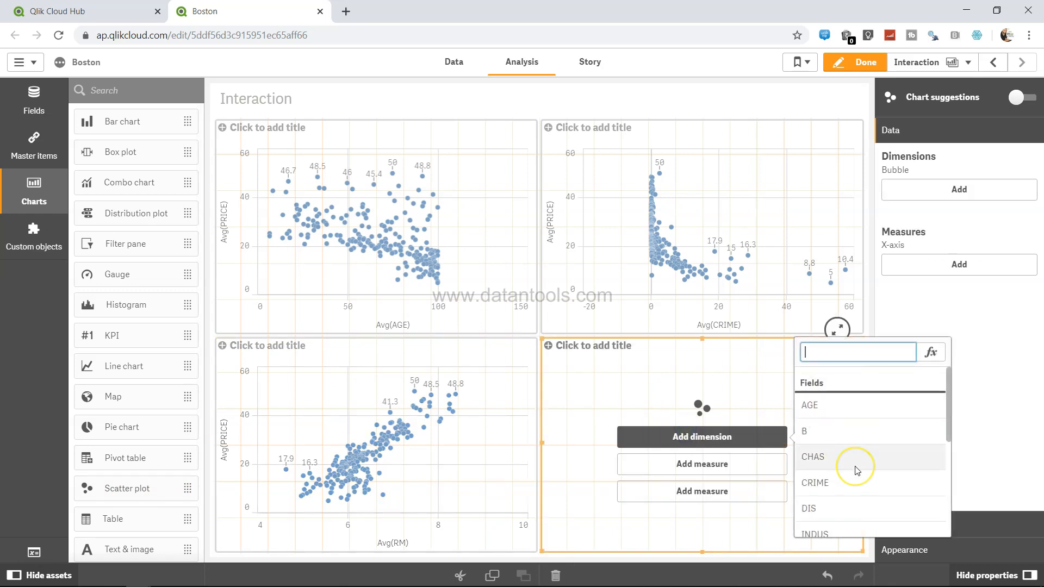
scroll(856, 471, "down", 2)
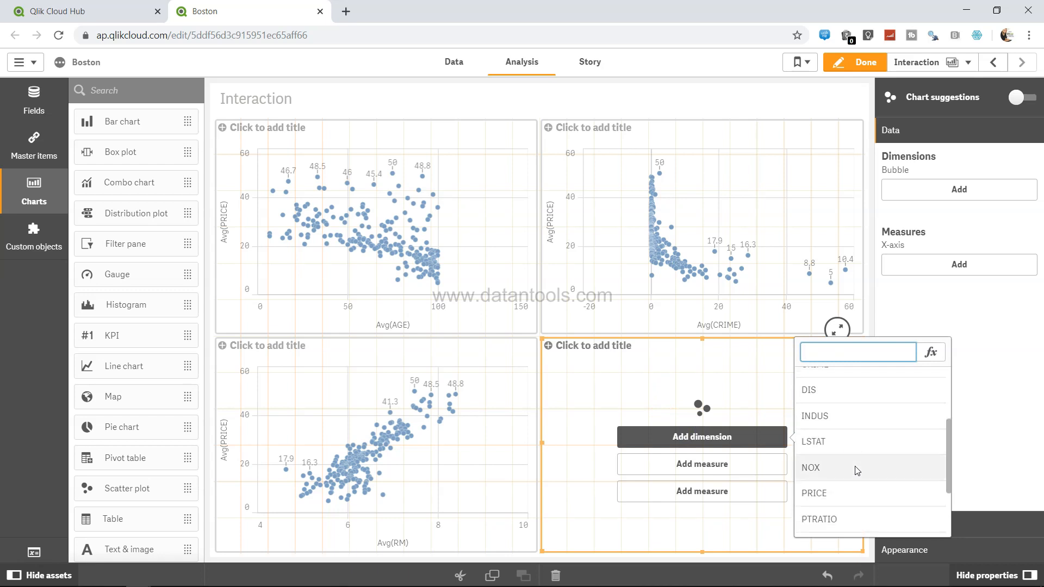
left_click(857, 493)
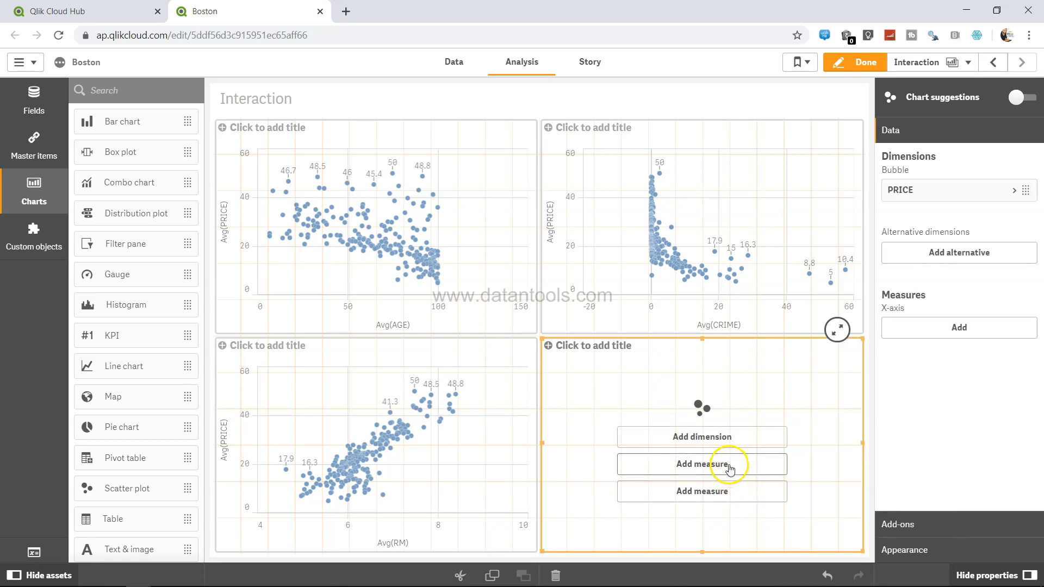
- Set the fourth scatter plot's measures to Avg(PTRATIO) on the X-axis and Avg(PRICE) on the Y-axis
left_click(704, 464)
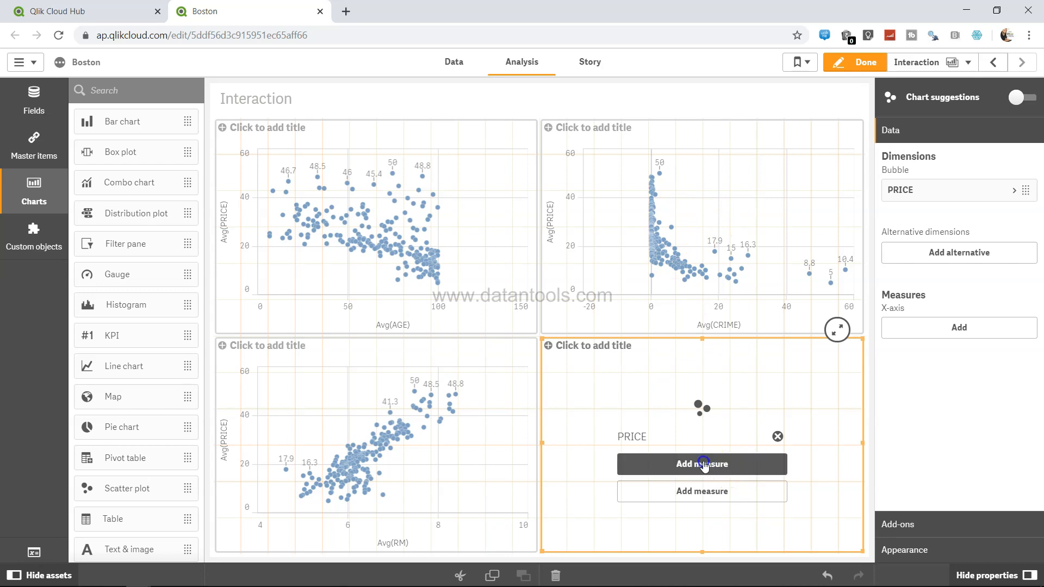
scroll(855, 484, "down", 2)
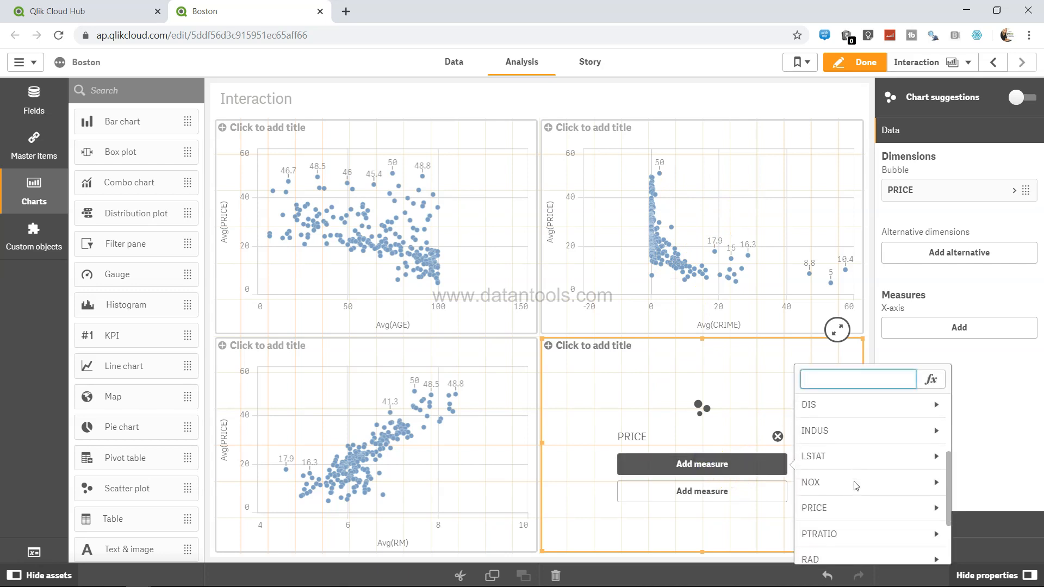
scroll(855, 484, "down", 3)
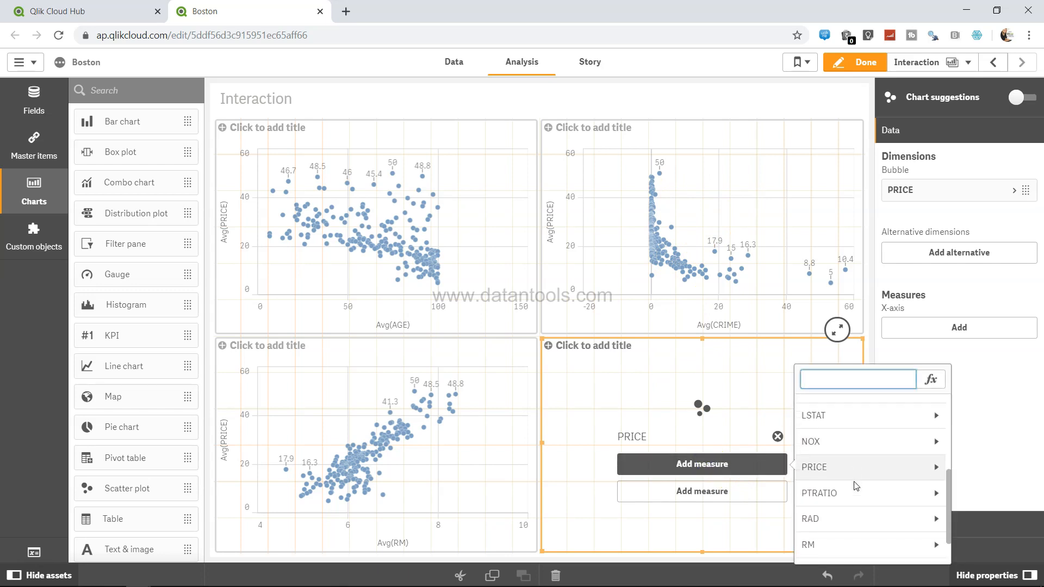
left_click(857, 462)
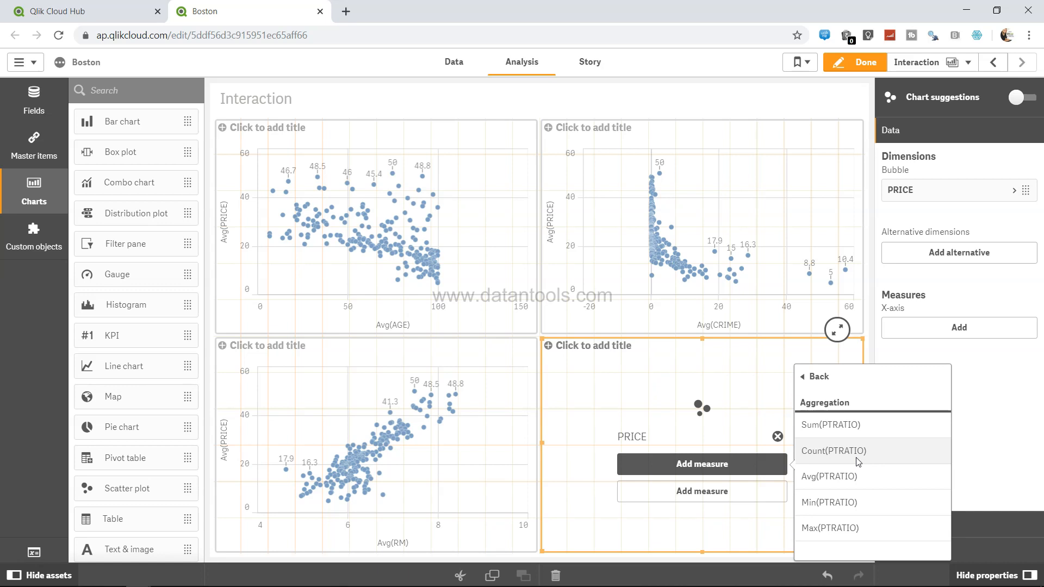
left_click(849, 479)
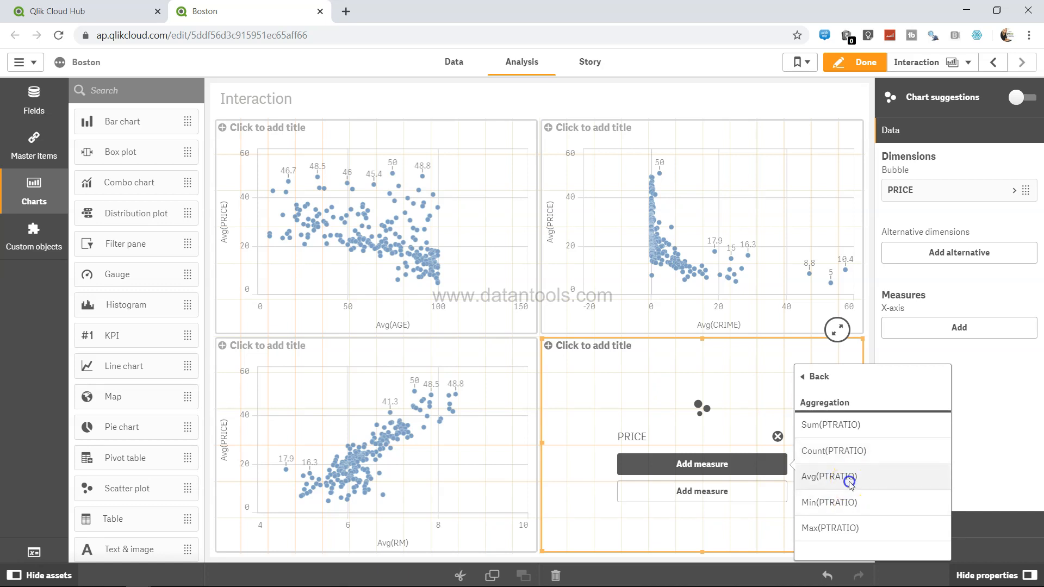
left_click(700, 501)
scroll(861, 503, "down", 3)
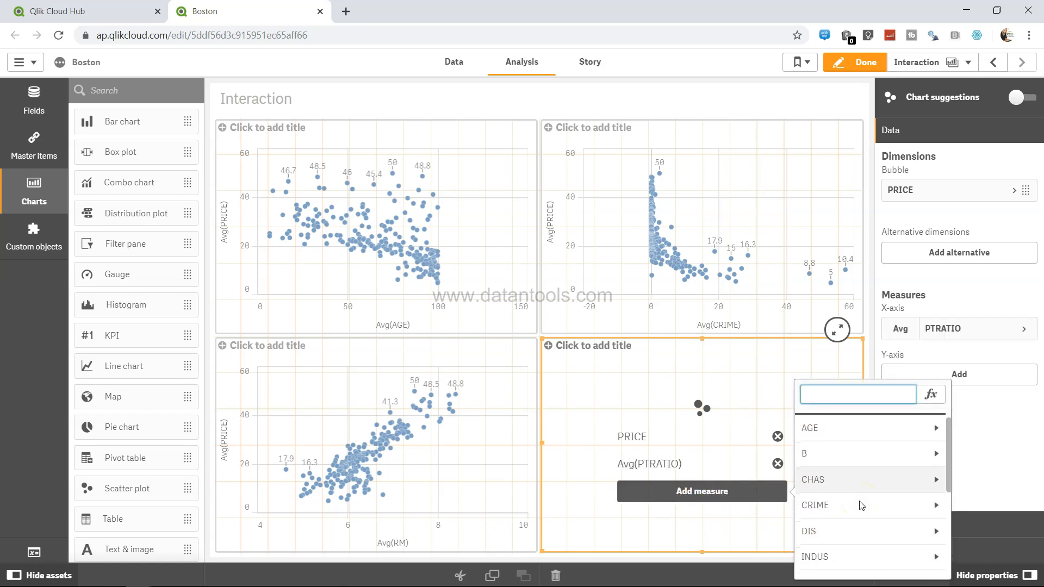
scroll(860, 503, "down", 2)
left_click(862, 514)
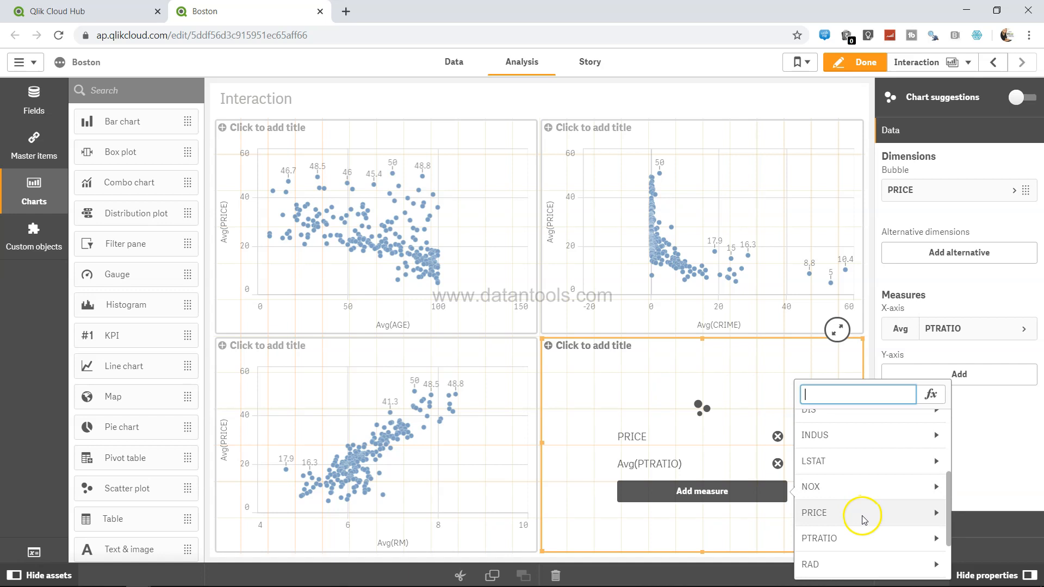
left_click(845, 499)
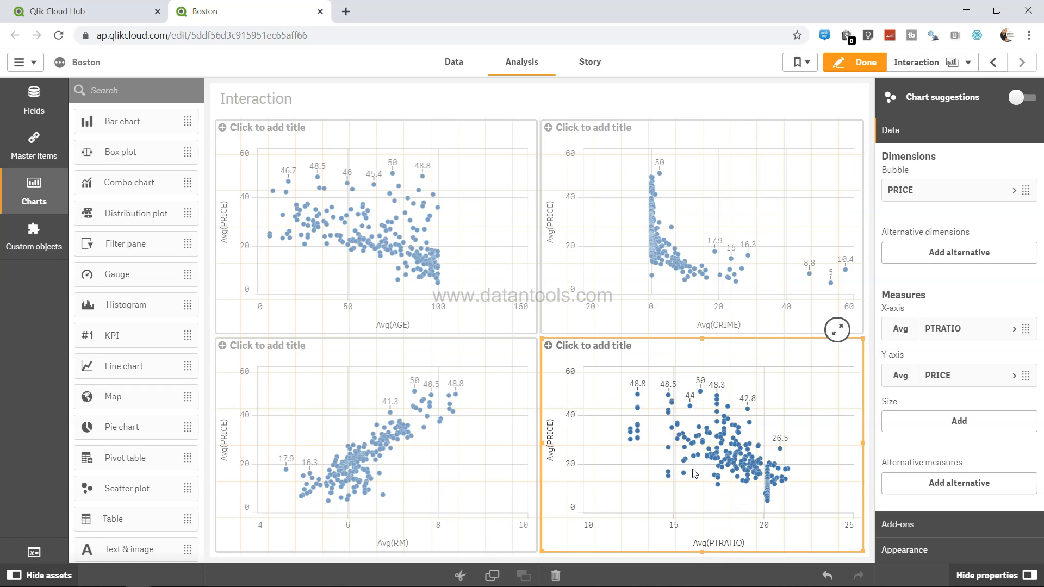
left_click(628, 108)
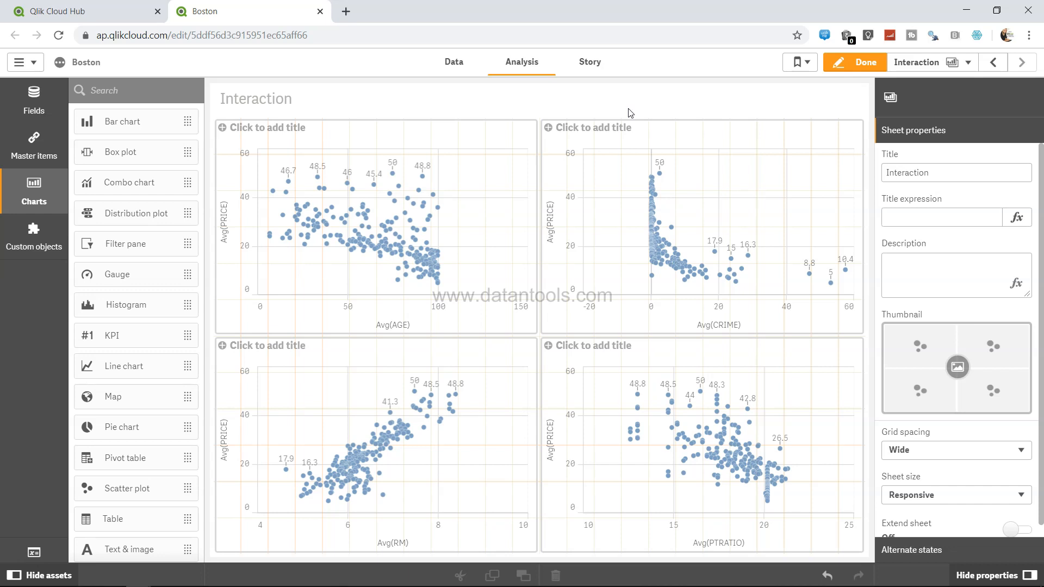
- Create a new blank sheet in the app after the Interaction sheet
left_click(918, 62)
left_click(683, 190)
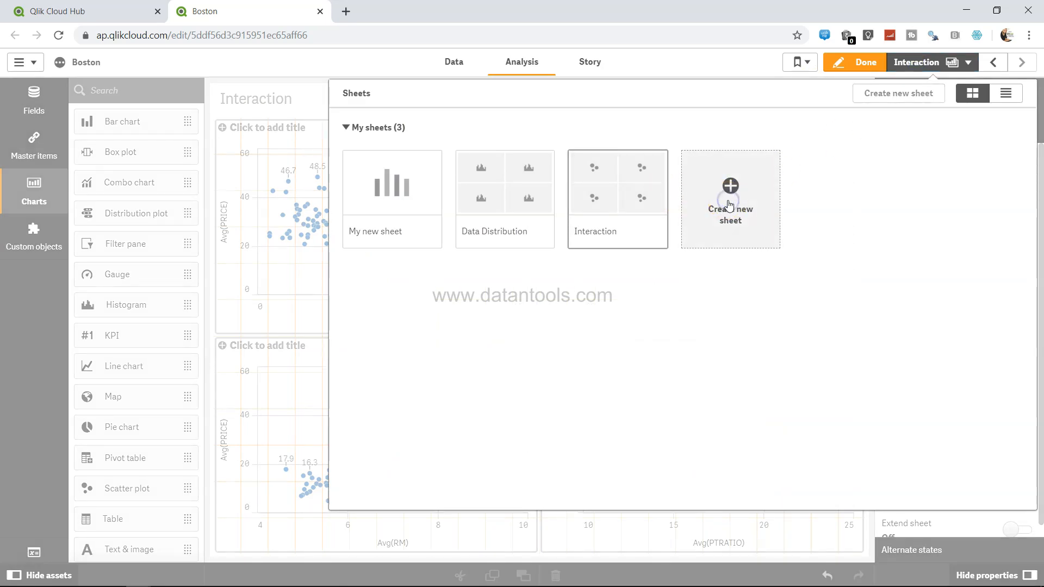
left_click(729, 206)
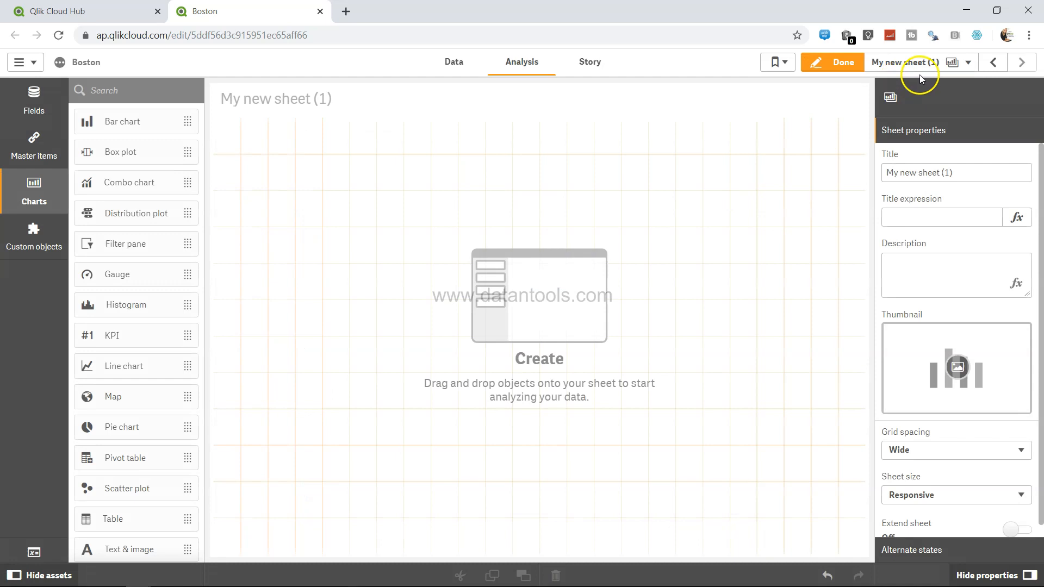
- Rename the new sheet as Correlation and open it for editing
left_click(962, 67)
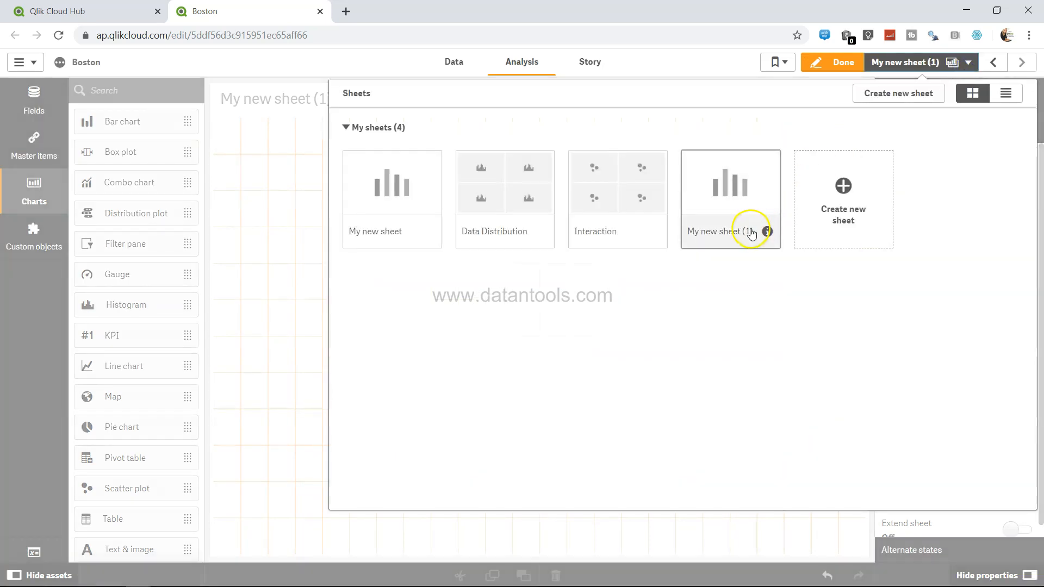
left_click(748, 232)
left_click(1006, 291)
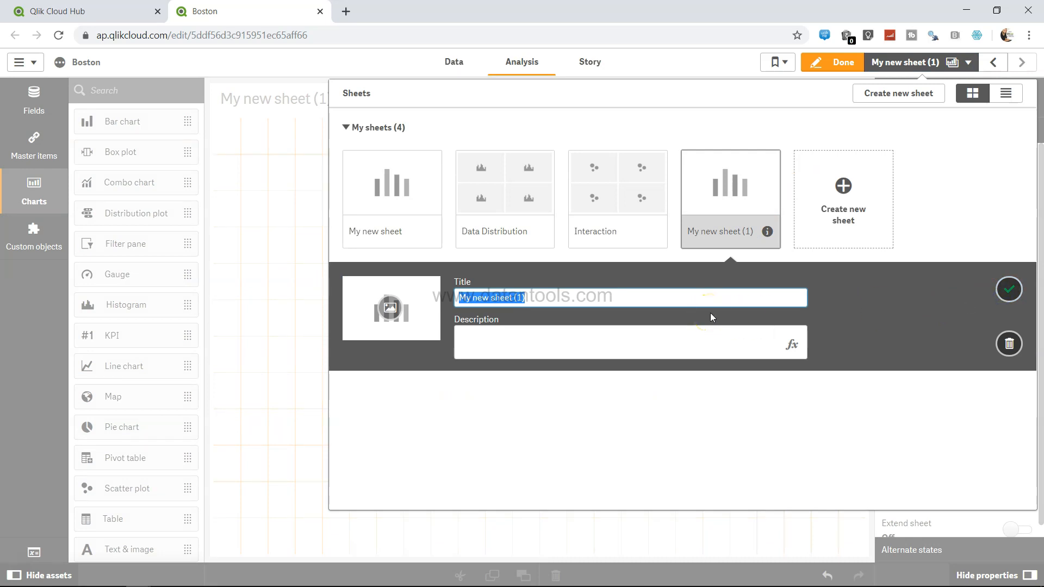
type("Correlation")
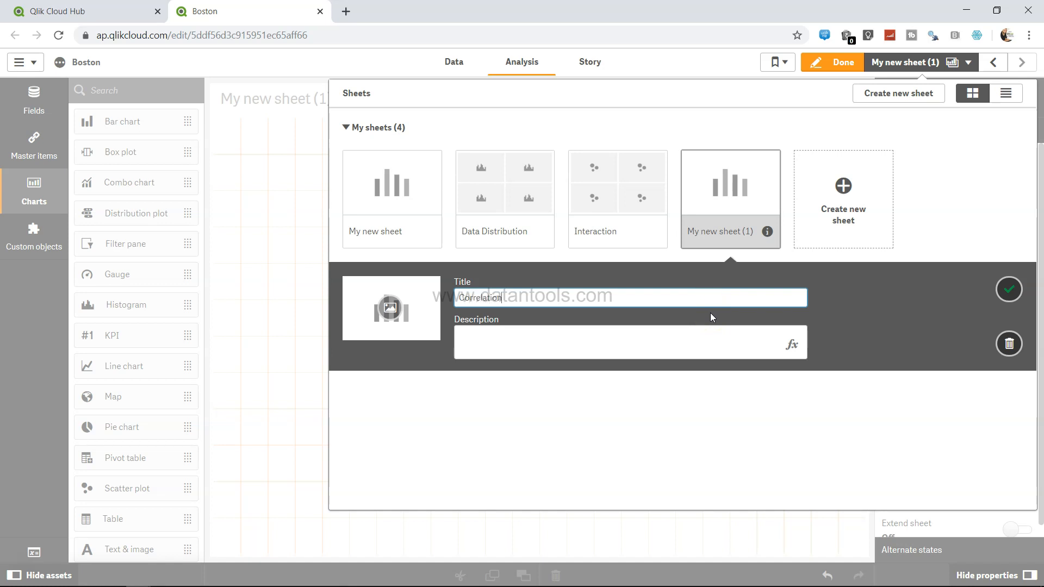
left_click(904, 435)
left_click(735, 182)
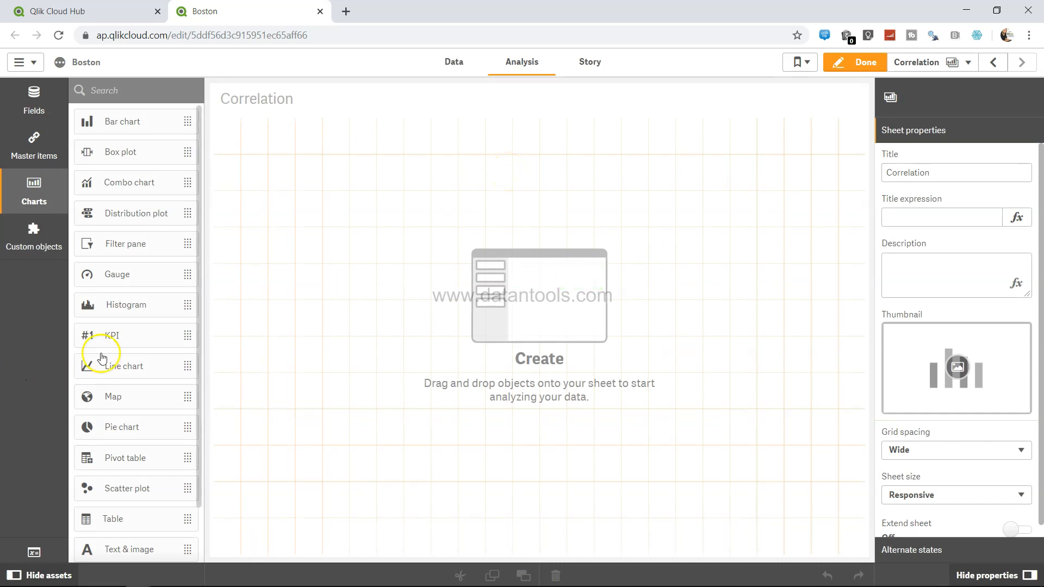
- Add a KPI object in the upper-left corner of the Correlation sheet and shrink it to about six grid columns by two rows
left_click_drag(115, 341, 299, 171)
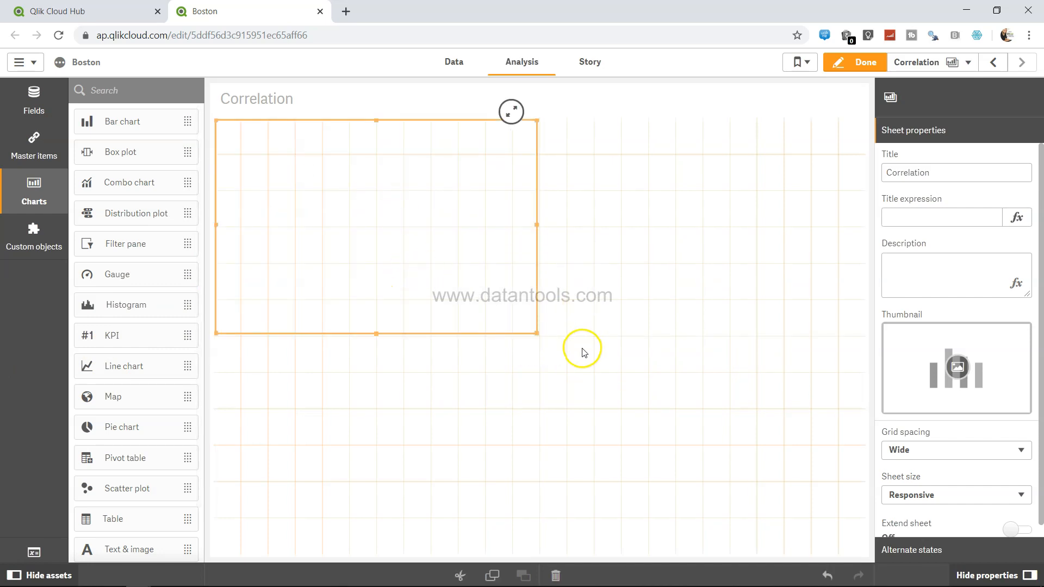
left_click_drag(535, 332, 369, 204)
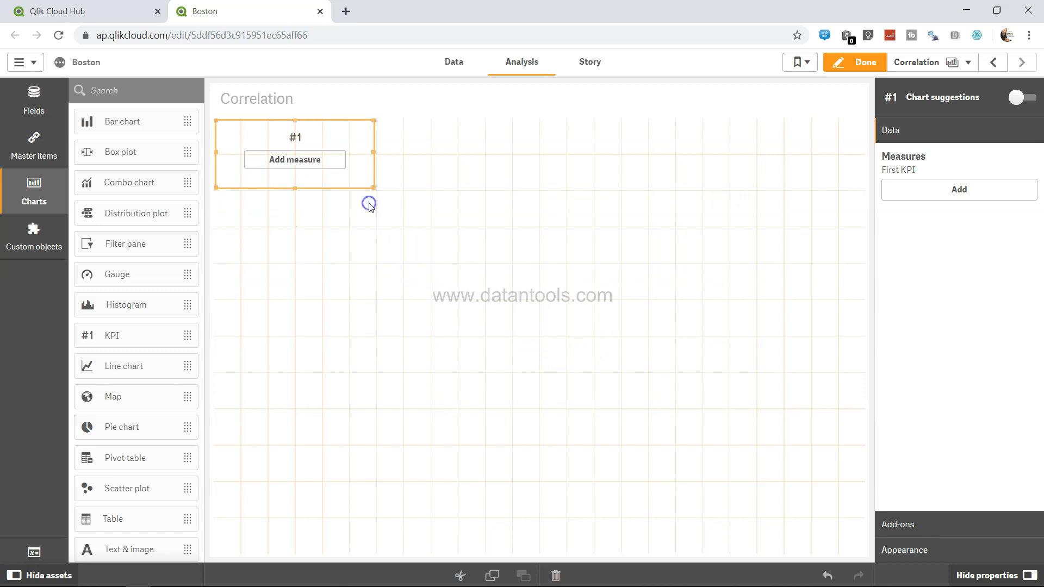
- Give the KPI a measure with the custom expression Correl(PRICE,RM)
left_click(297, 164)
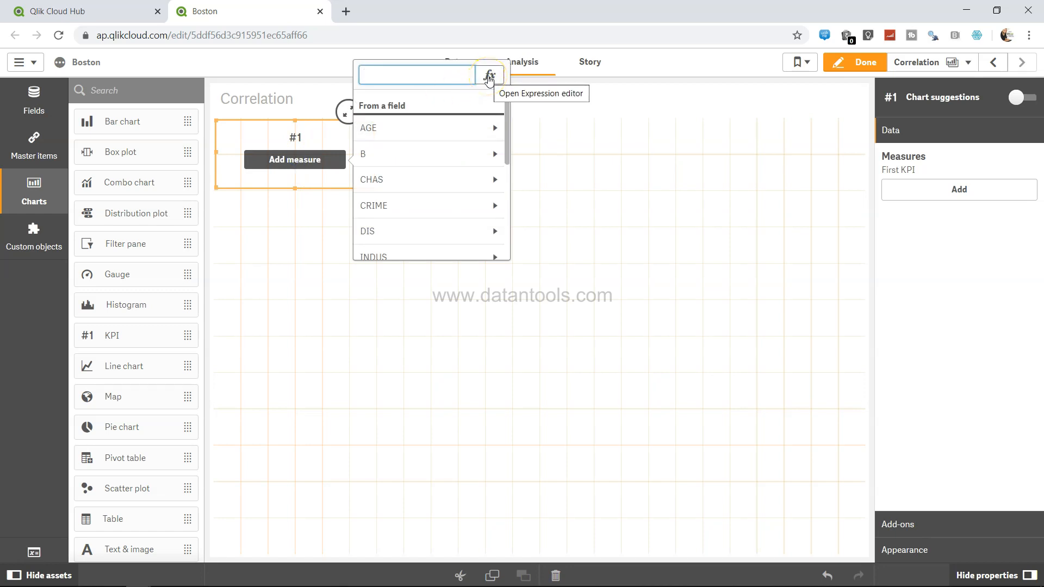
left_click(489, 77)
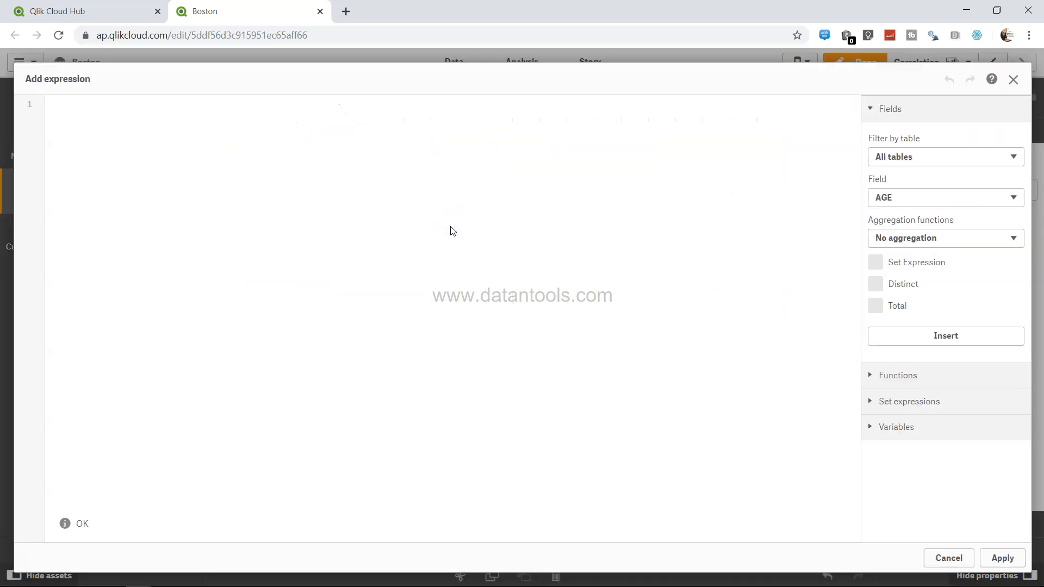
type("Correl")
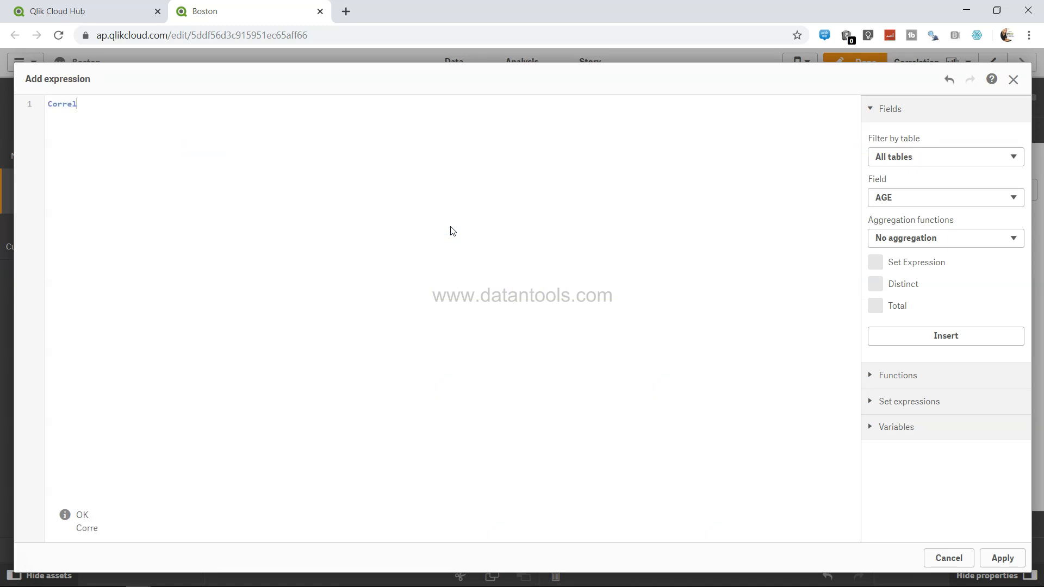
type("(")
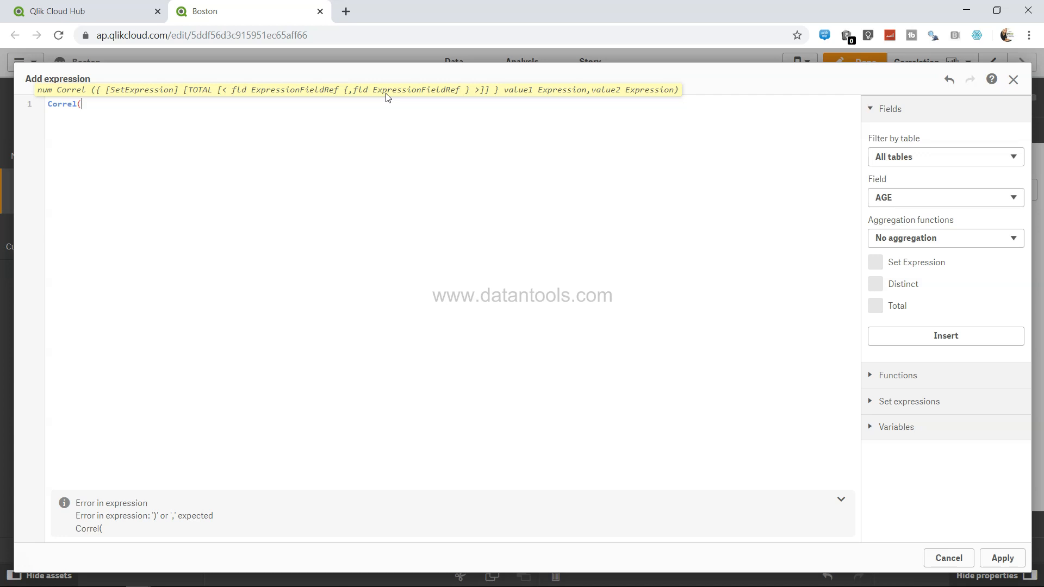
type("pric")
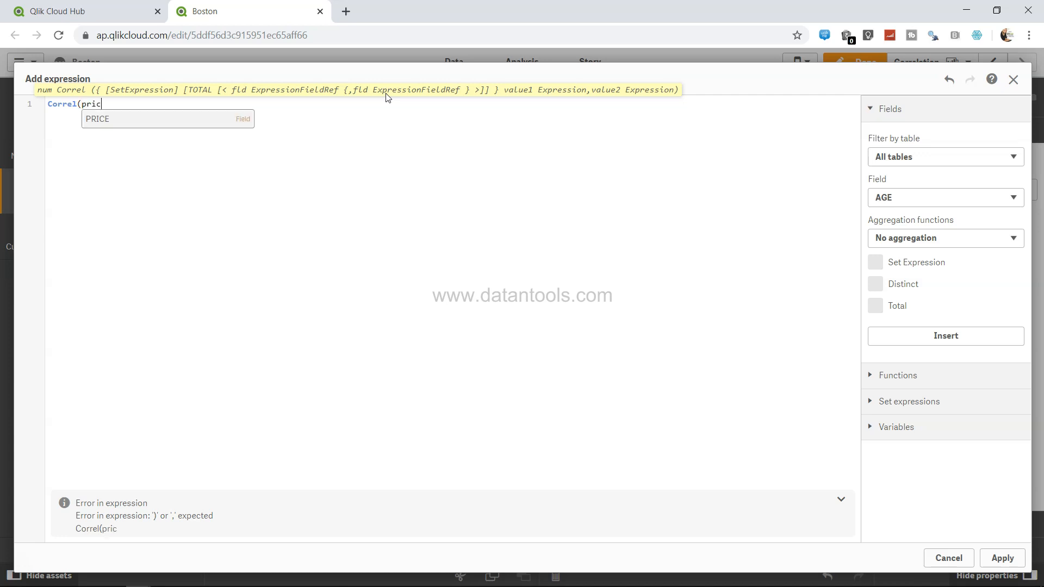
key("Return")
type(",rm")
key("Return")
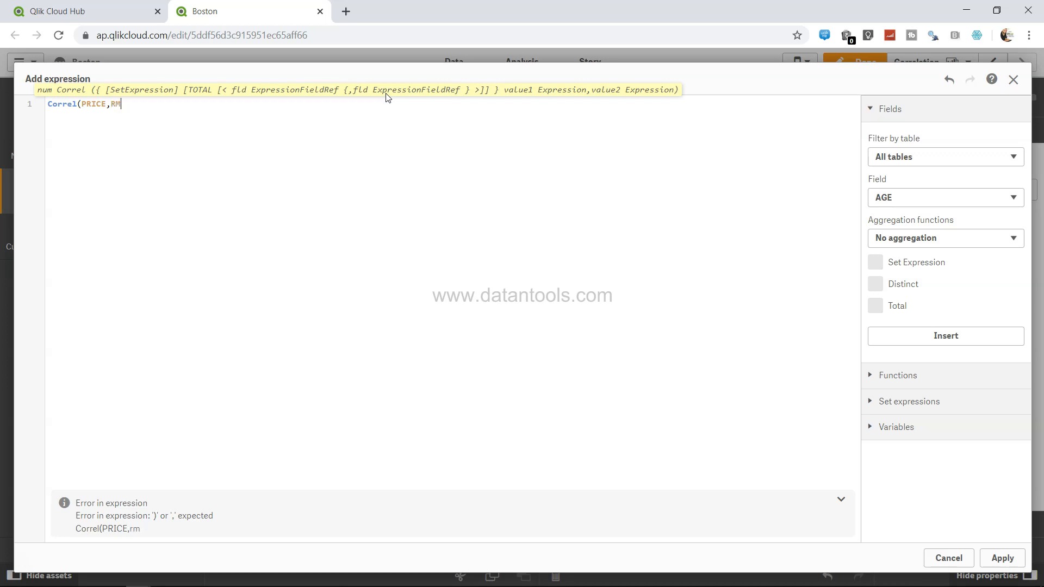
type(")")
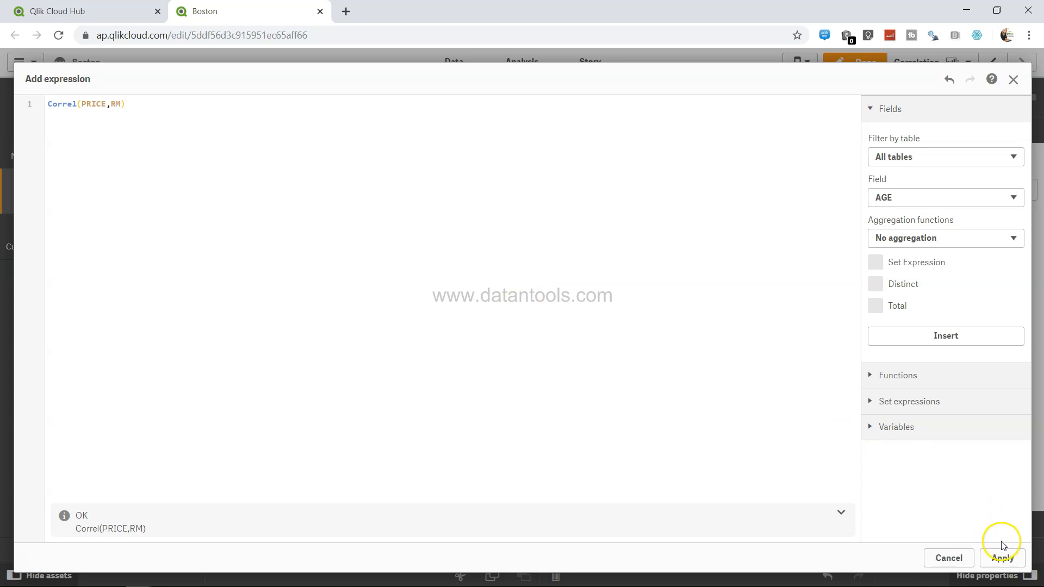
left_click(1006, 564)
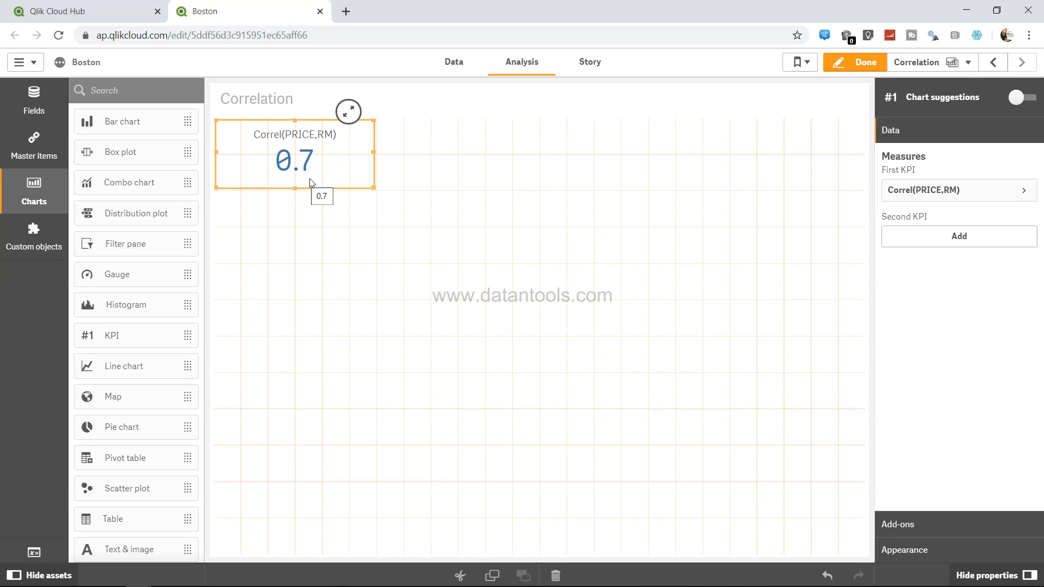
- Label the Correl(PRICE,RM) measure of the KPI as "Price v/s Rooms"
left_click(289, 155)
left_click(1026, 193)
left_click(978, 278)
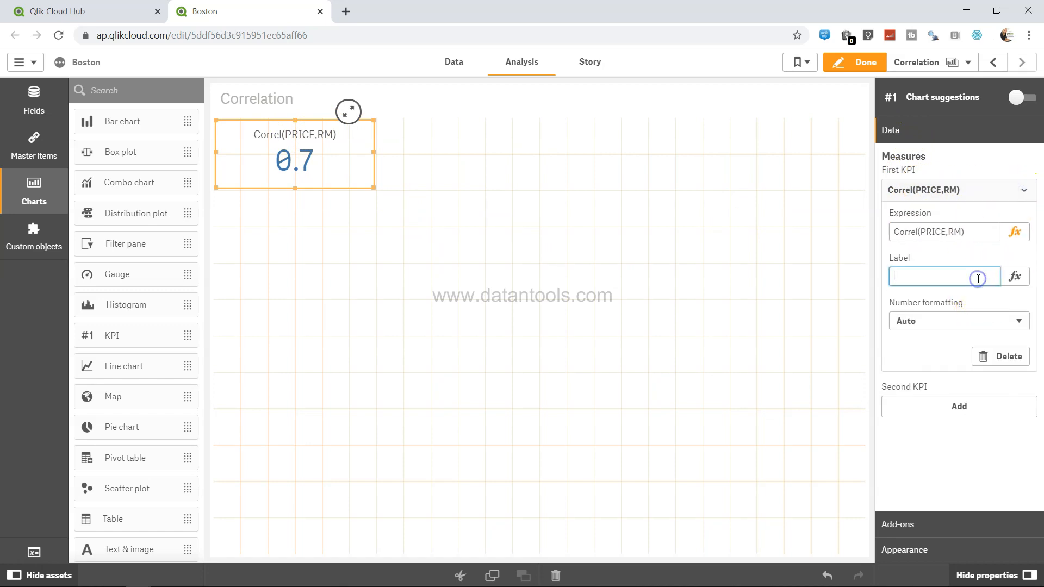
type("Price vss Rooms")
left_click(746, 310)
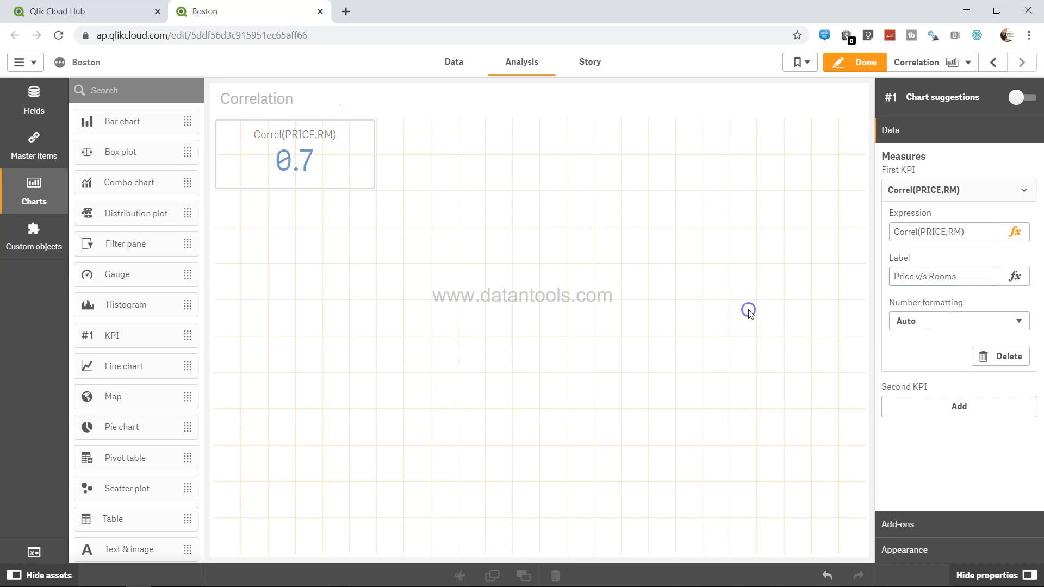
left_click(338, 139)
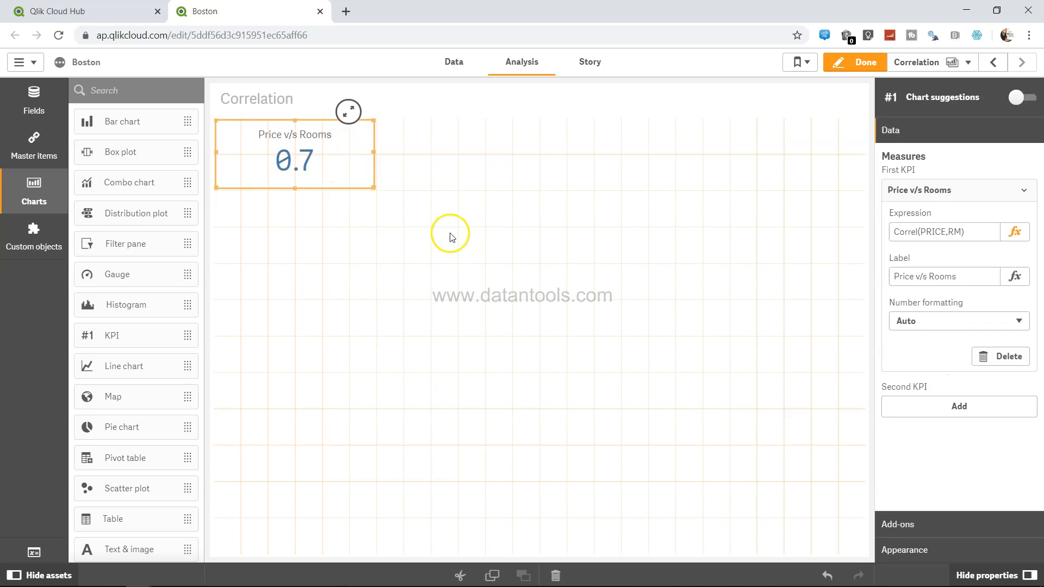
- Add a second KPI directly beside the Price v/s Rooms KPI, with the measure expression Correl(CRIME,PRICE)
left_click_drag(173, 333, 449, 148)
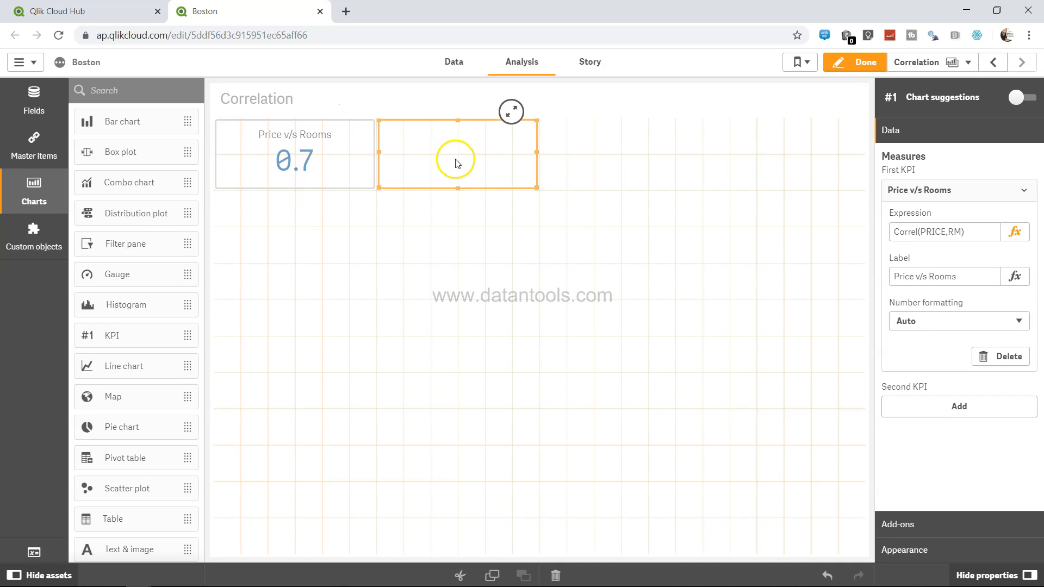
left_click(470, 164)
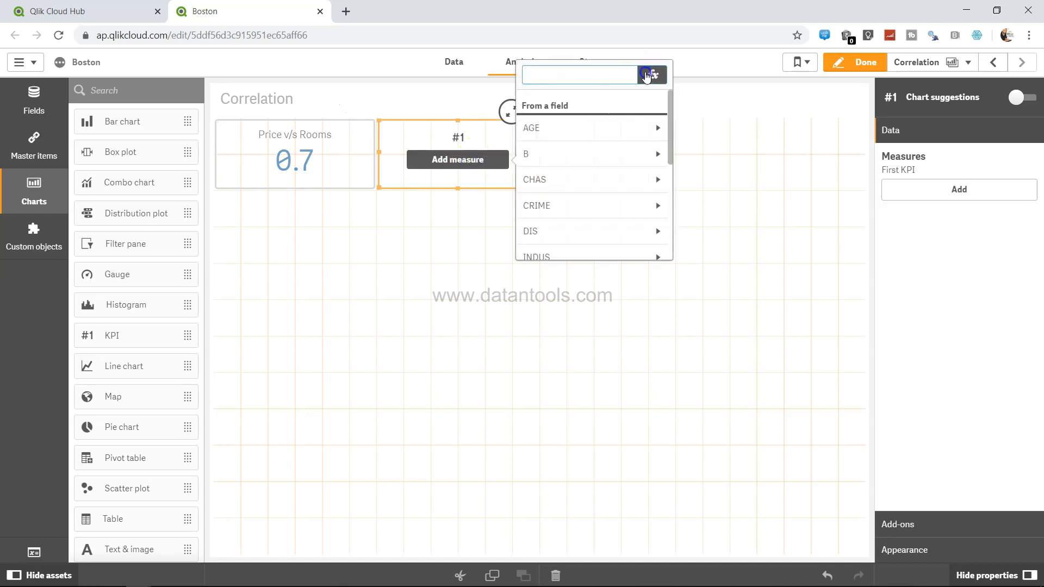
left_click(648, 75)
type("Correl(")
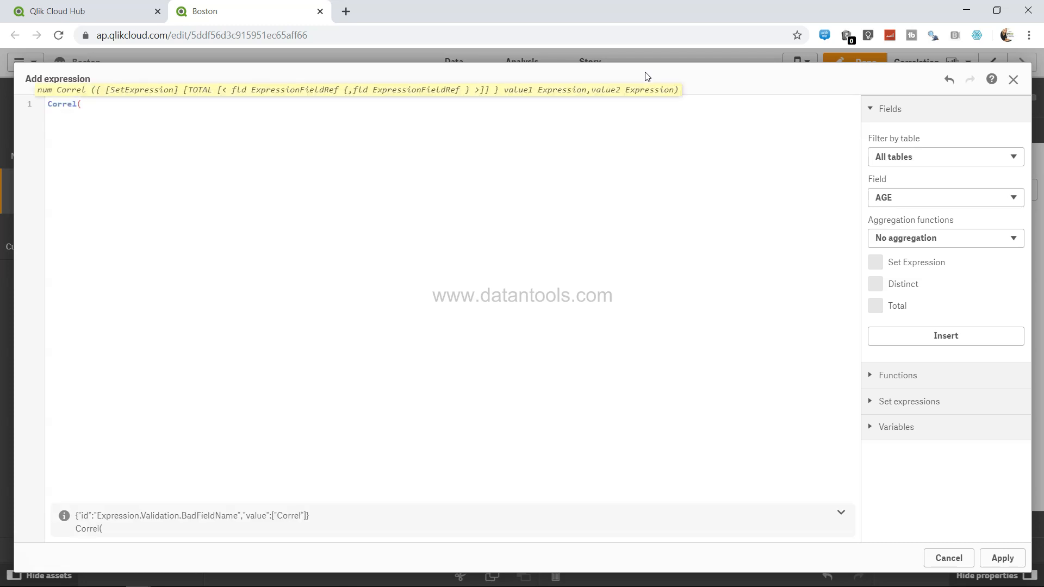
type("crim")
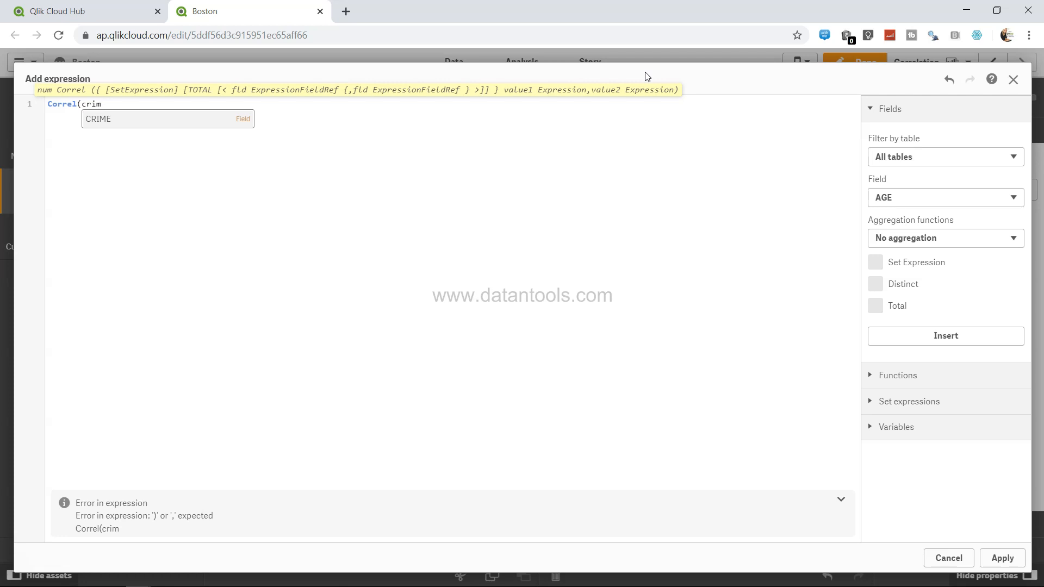
key("Return")
type(",pri")
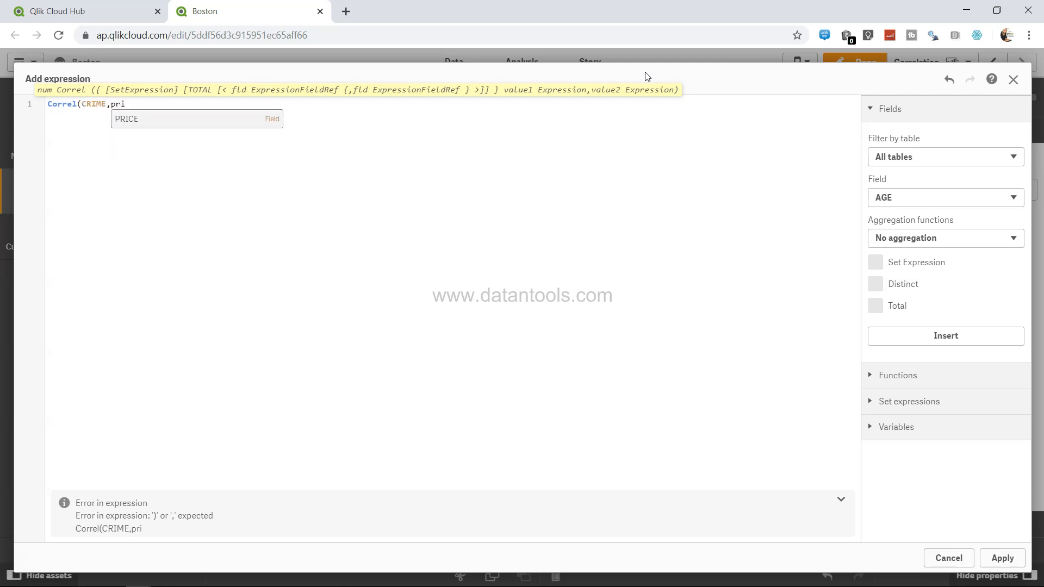
key("Return")
type(")")
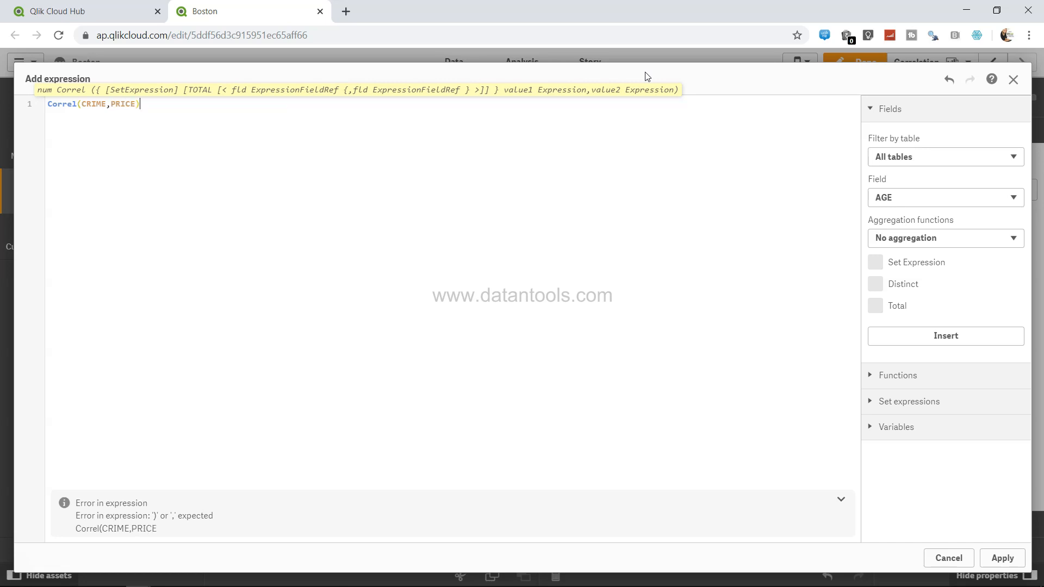
left_click(1002, 558)
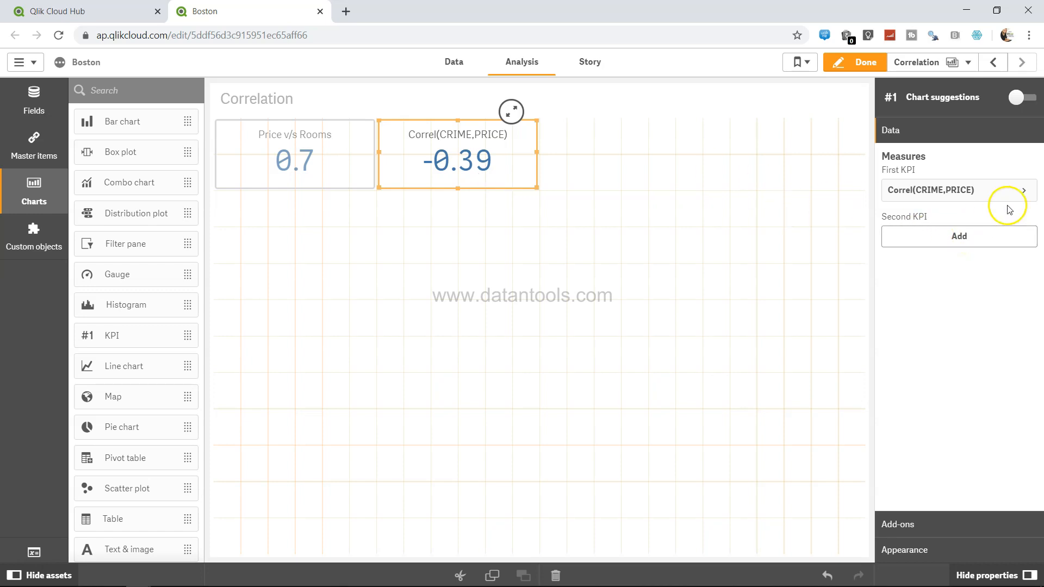
- Label the Correl(CRIME,PRICE) measure of the second KPI as "Price v/s Crime"
left_click(1022, 190)
left_click(935, 277)
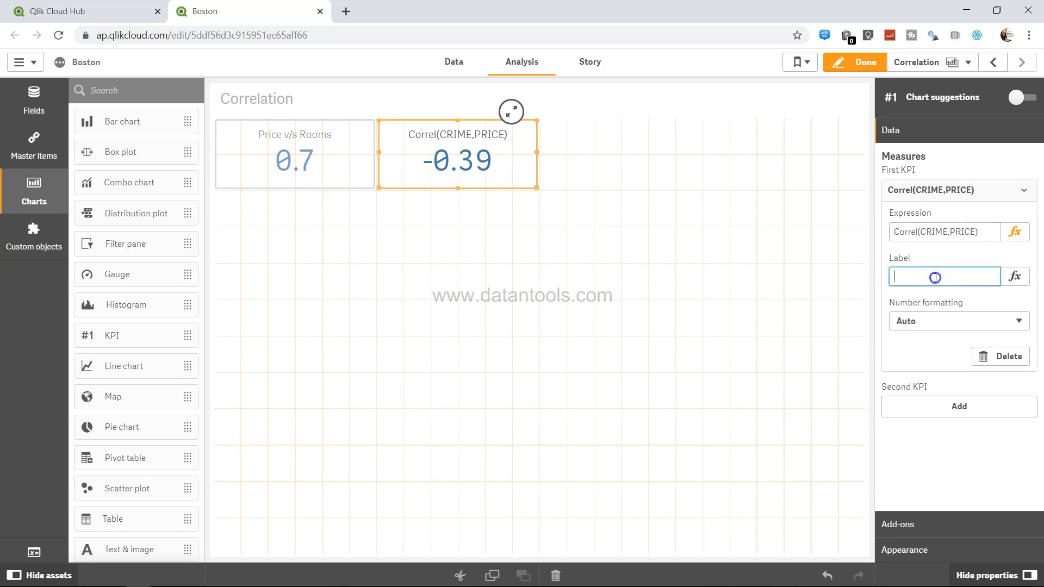
type("Price v/s/")
type(" CRim")
key("BackSpace")
key("BackSpace")
key("BackSpace")
type("rime")
left_click(1003, 407)
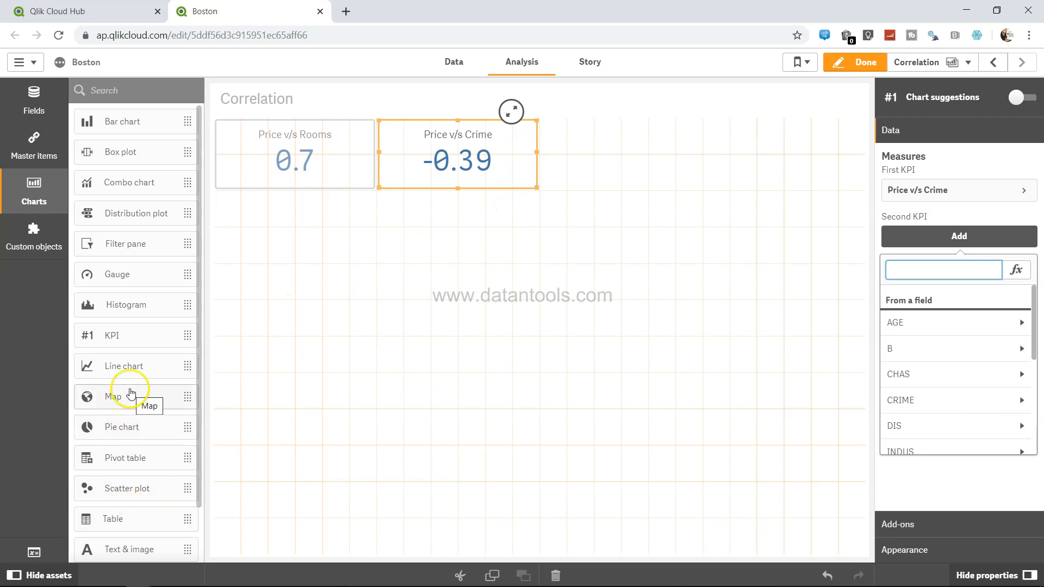
- Add a third KPI directly beside the Price v/s Crime KPI and shrink it to about six grid columns by two rows
left_click_drag(135, 342, 569, 148)
left_click(769, 261)
left_click(863, 337)
left_click(855, 326)
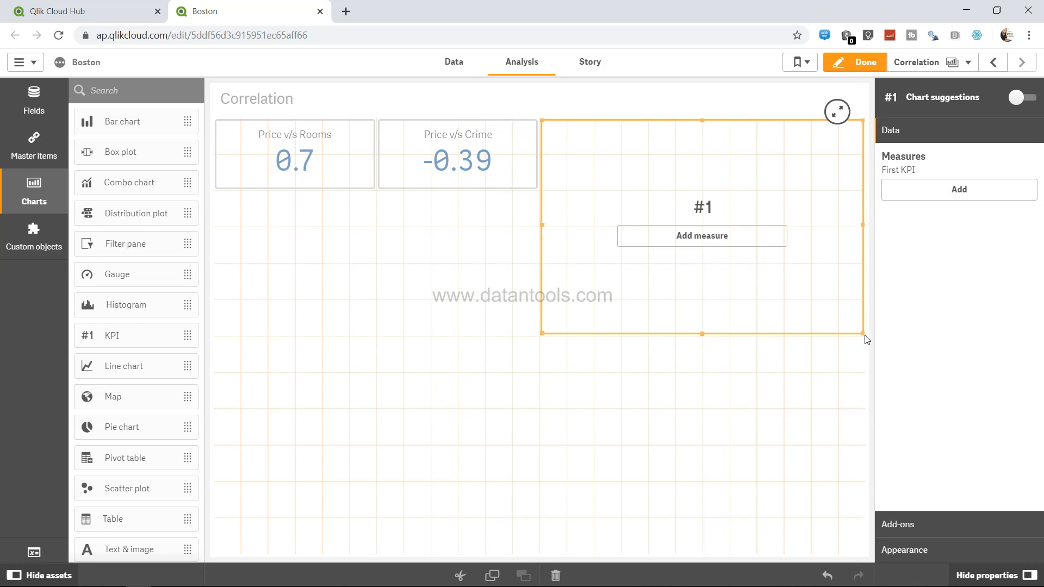
left_click_drag(863, 331, 704, 180)
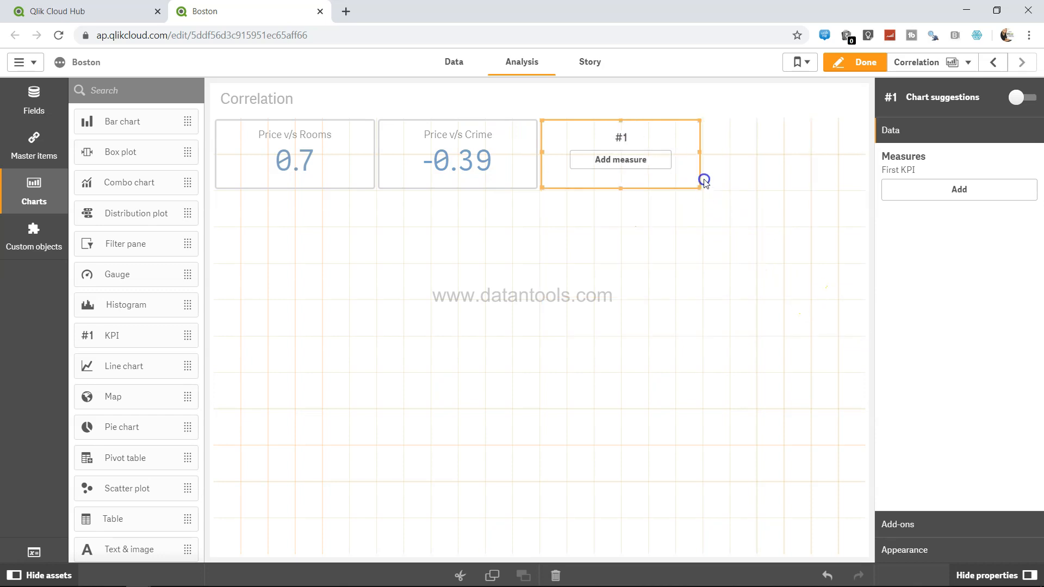
- Give the third KPI a measure with the custom expression Correl(PRICE,NOX)
left_click(617, 161)
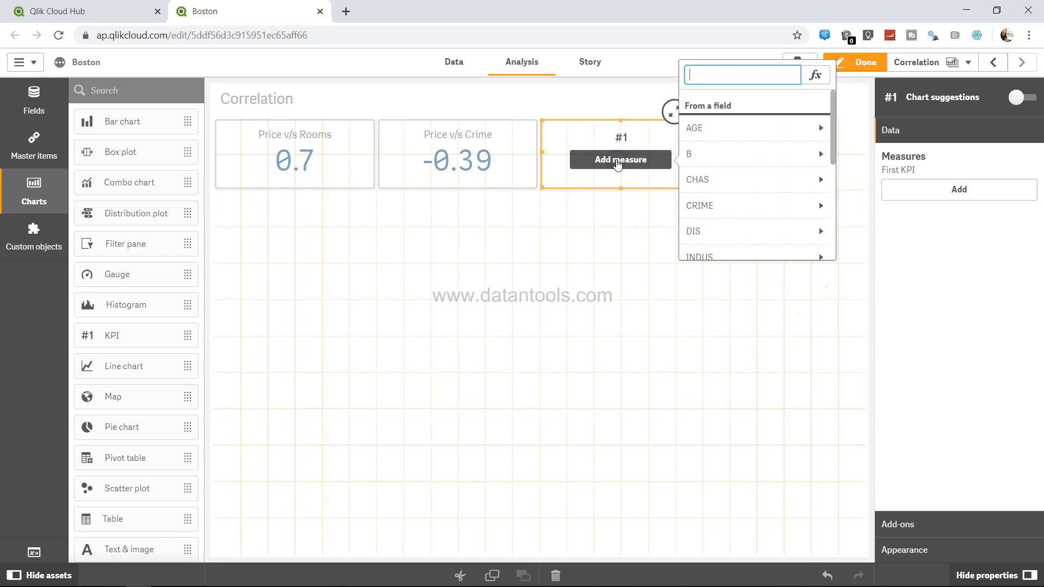
left_click(620, 163)
left_click(928, 195)
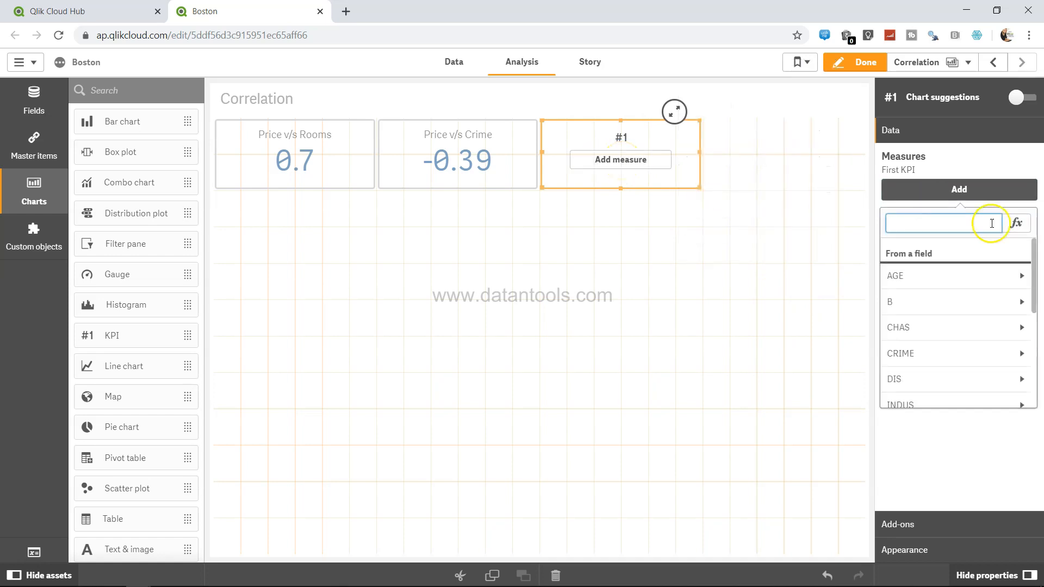
left_click(1017, 223)
type("Correl(")
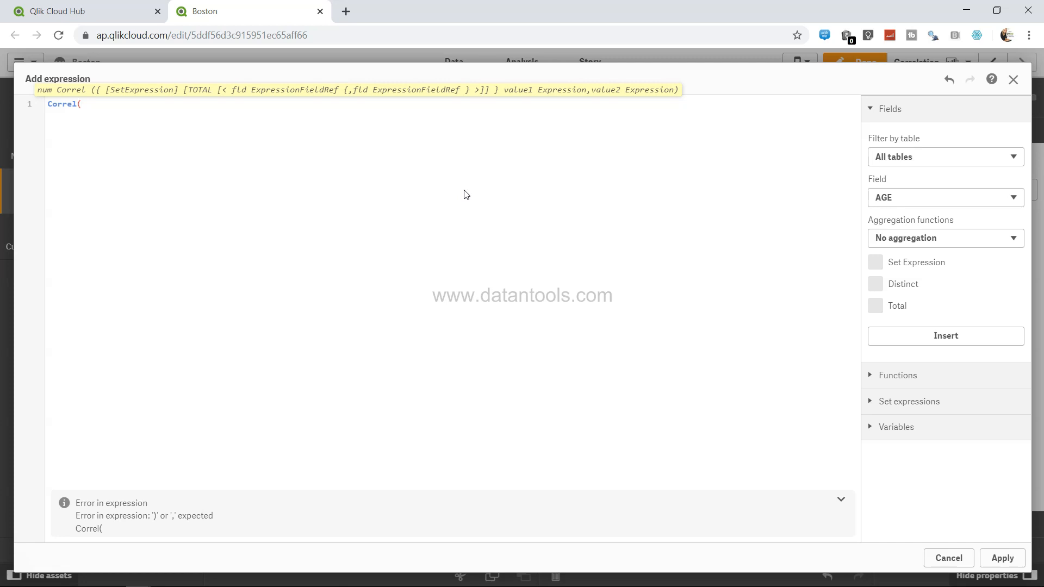
type("PR")
key("BackSpace")
type("R")
key("Return")
type(",NO")
key("Down")
key("Down")
key("Down")
key("Down")
key("Down")
key("Down")
key("Down")
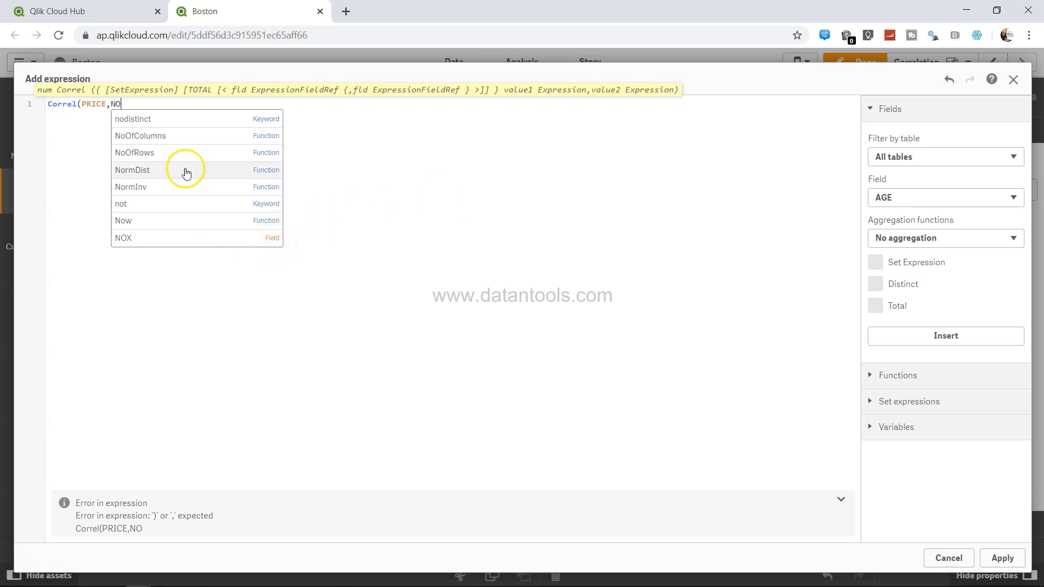
left_click(177, 240)
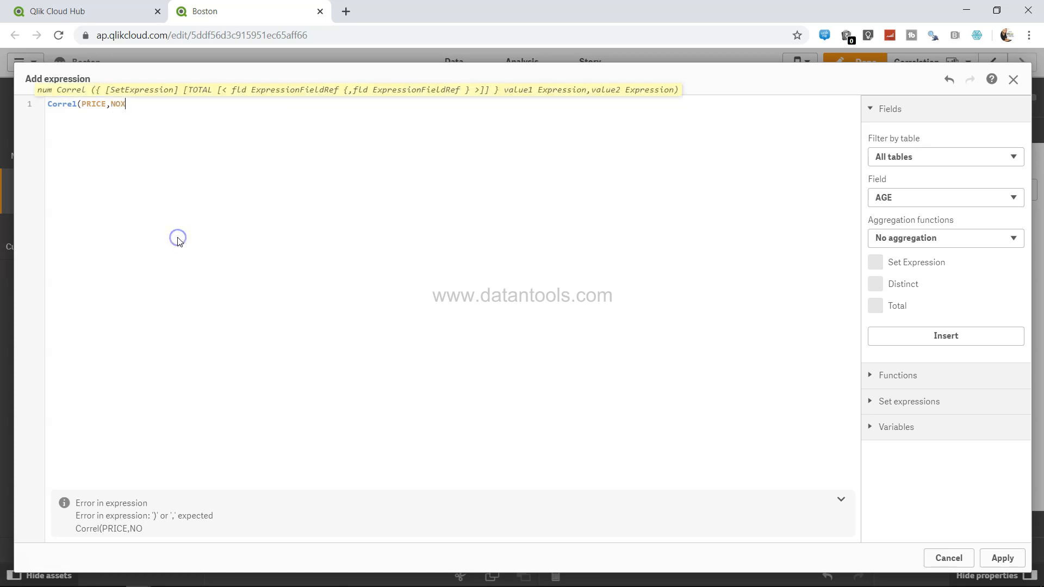
type(")")
left_click(741, 380)
left_click(900, 459)
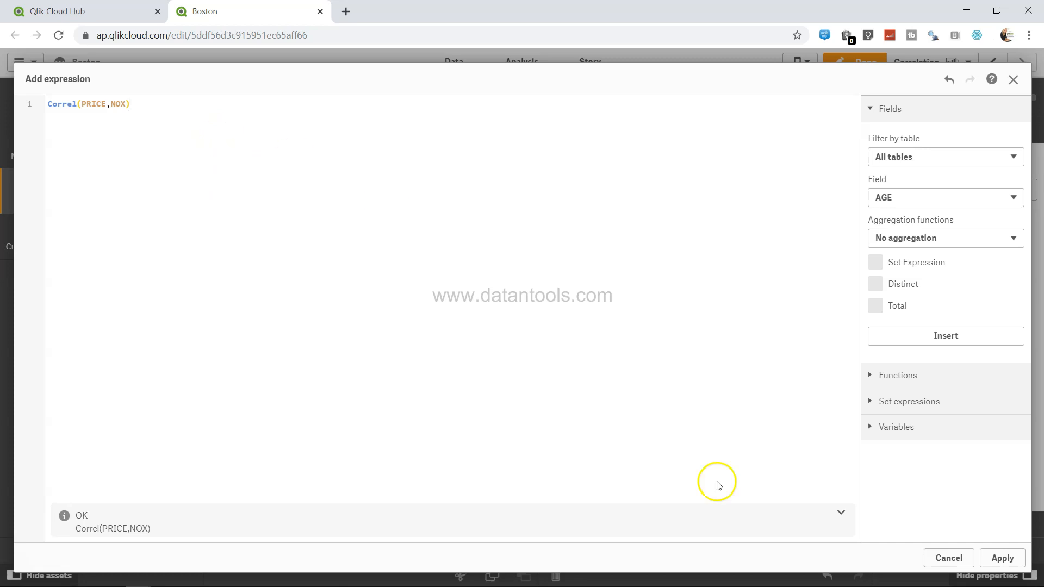
left_click(1003, 558)
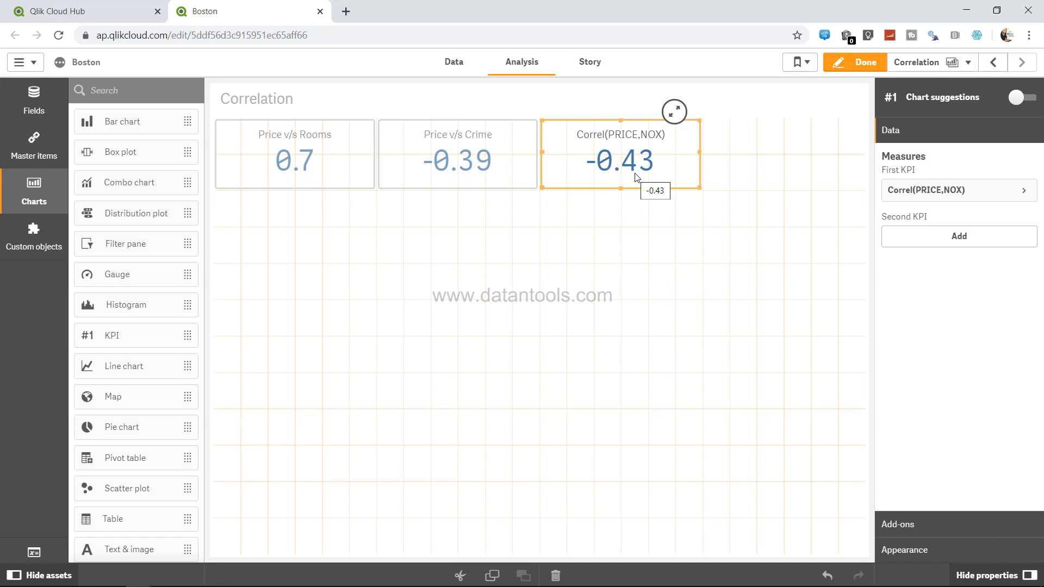
- Examine the Correl(PRICE,NOX) KPI and the list of available fields in its expression editor, and close the editor
left_click(482, 182)
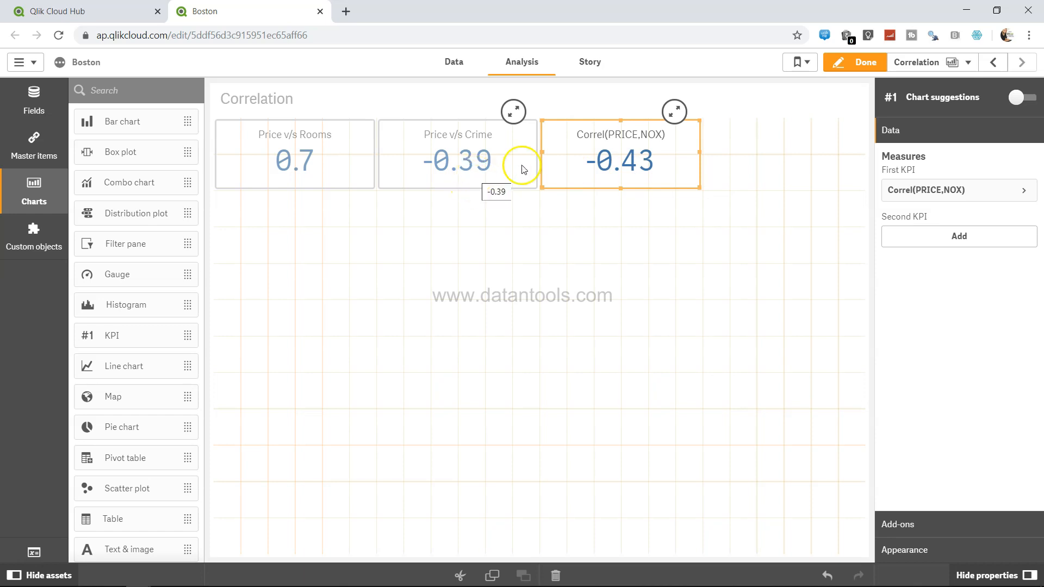
left_click(609, 173)
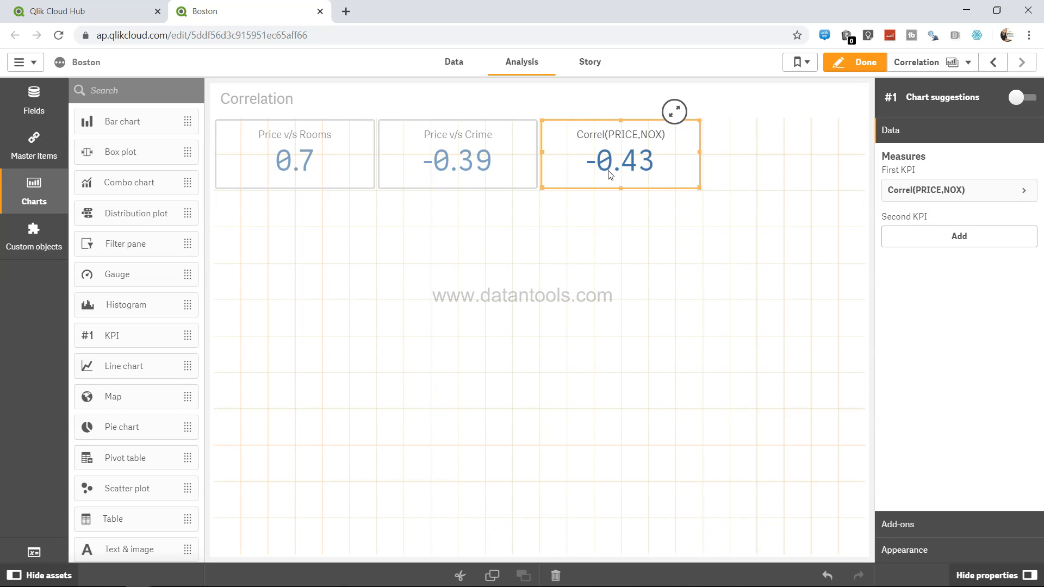
left_click(706, 213)
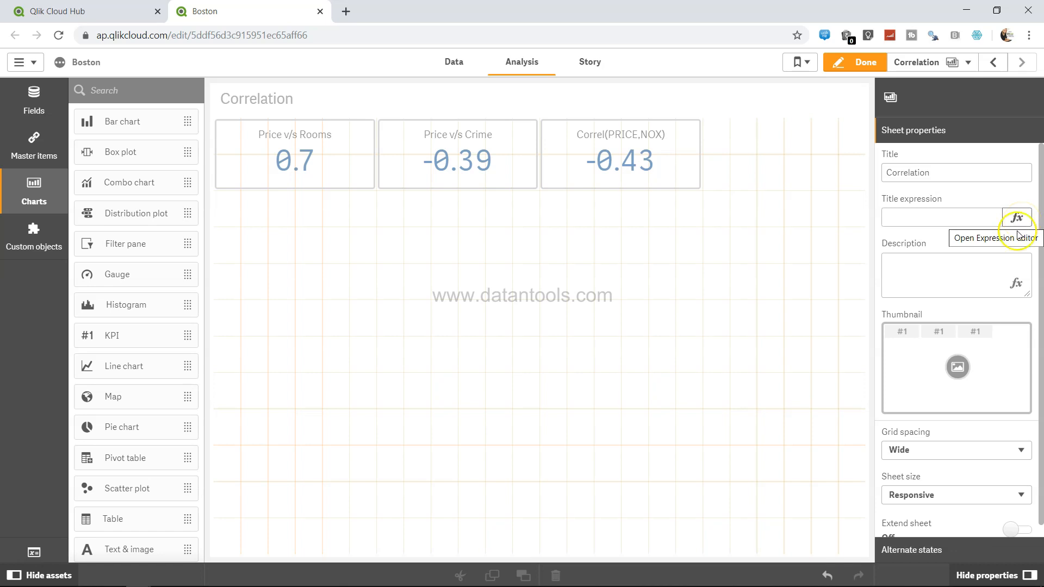
left_click(657, 159)
left_click(1000, 190)
left_click(1014, 228)
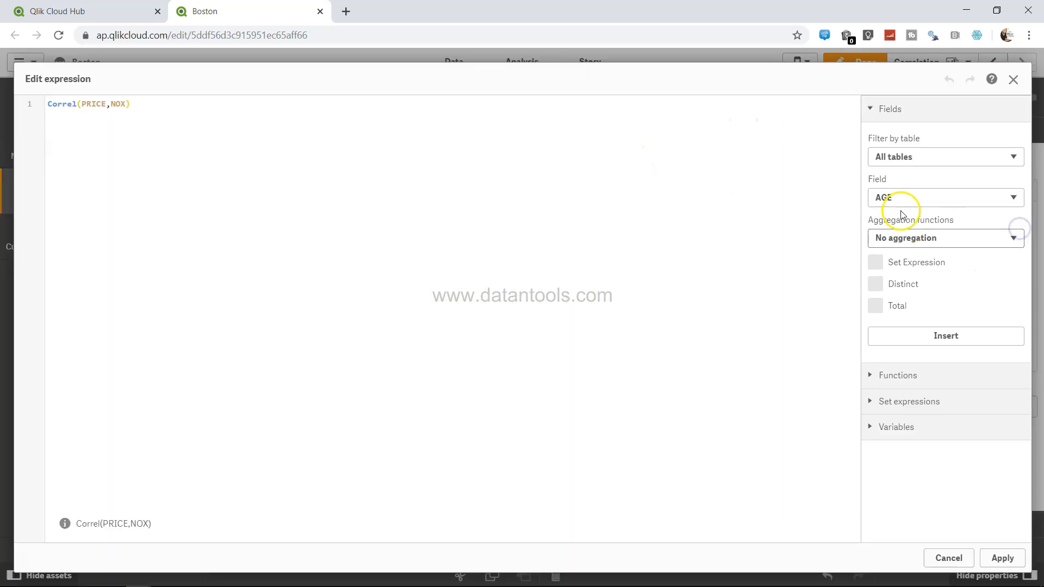
left_click(914, 197)
scroll(935, 287, "down", 3)
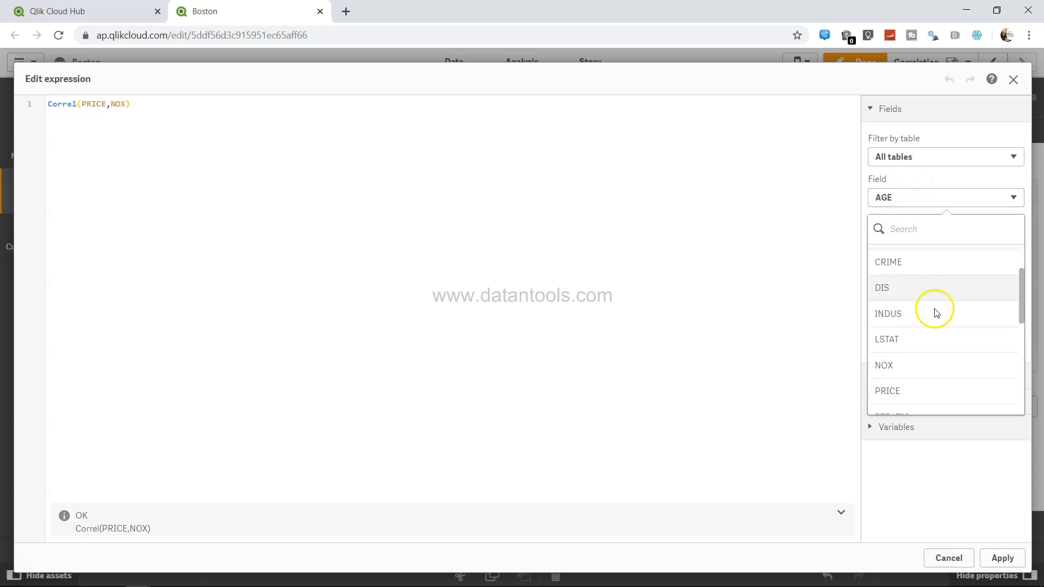
scroll(933, 342, "down", 2)
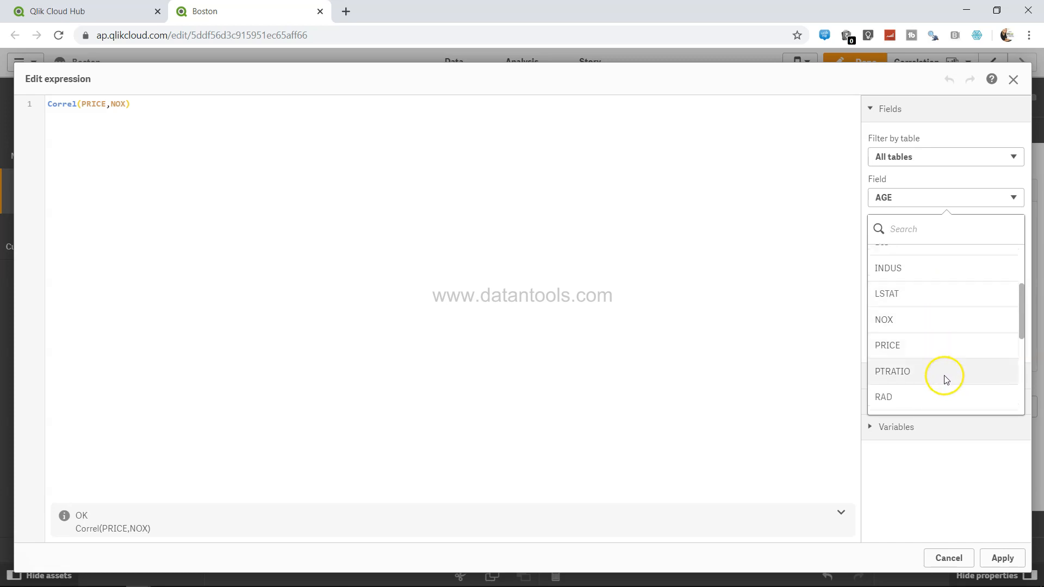
scroll(946, 368, "down", 3)
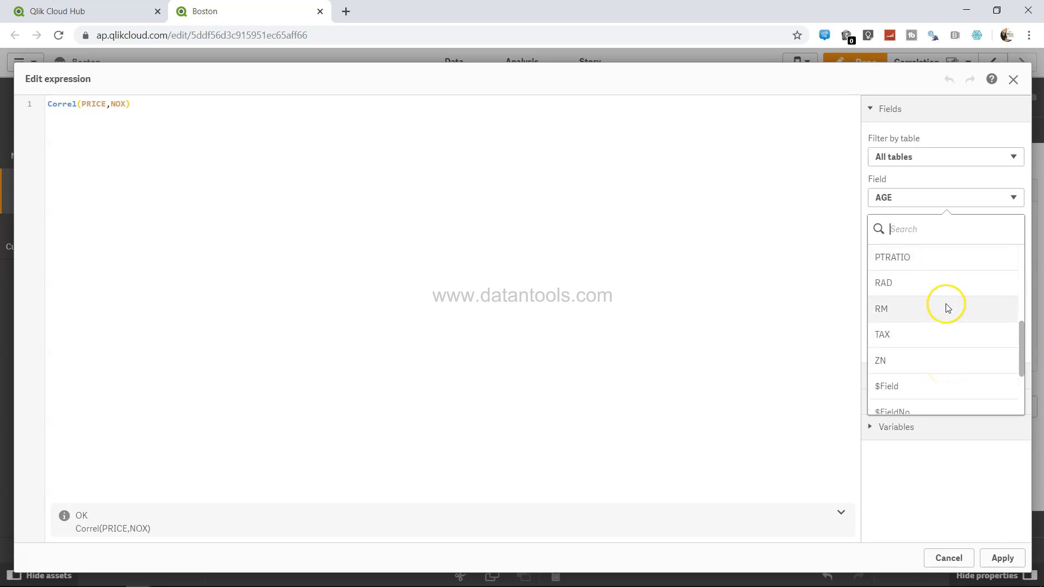
left_click(762, 310)
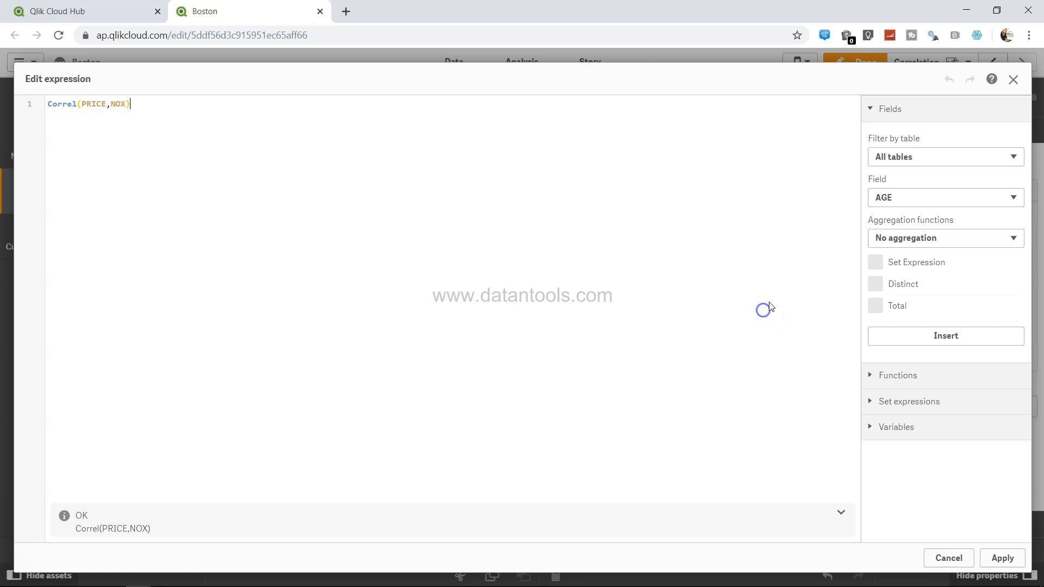
left_click(1013, 81)
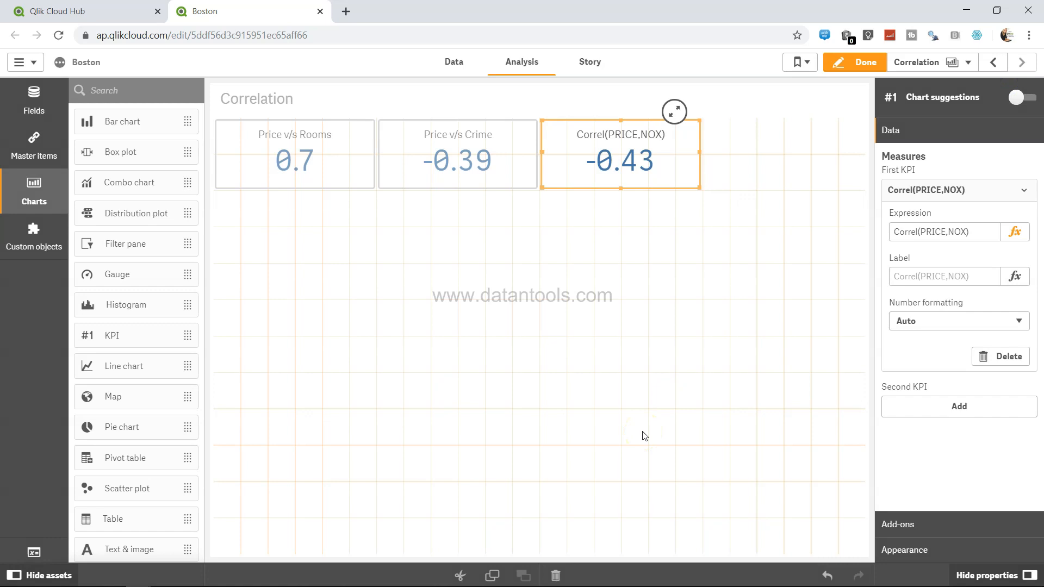
- Place a fourth KPI object in the free space beside the Correl(PRICE,NOX) KPI, completing the upper row
left_click(644, 436)
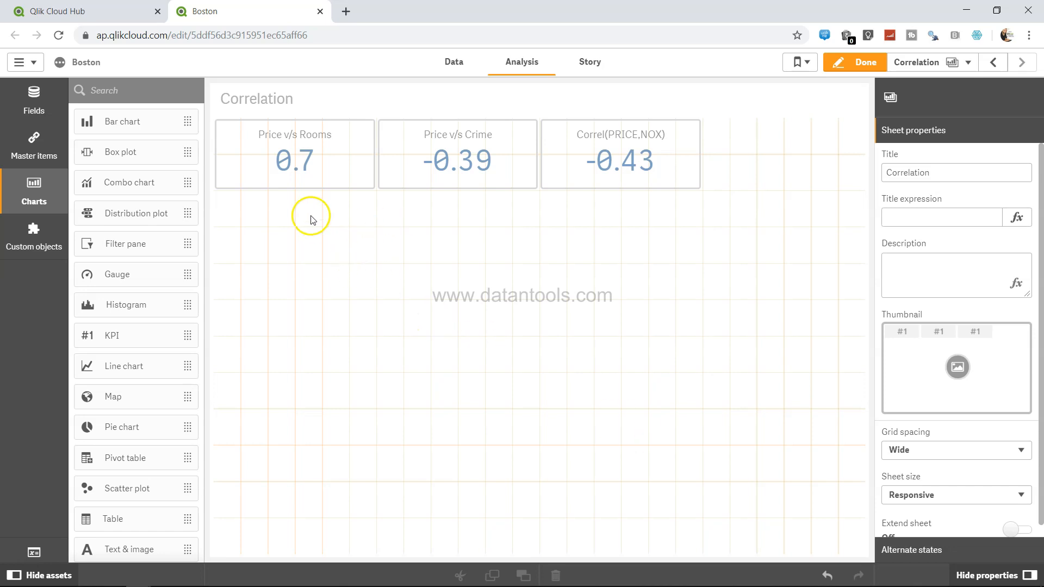
left_click(328, 175)
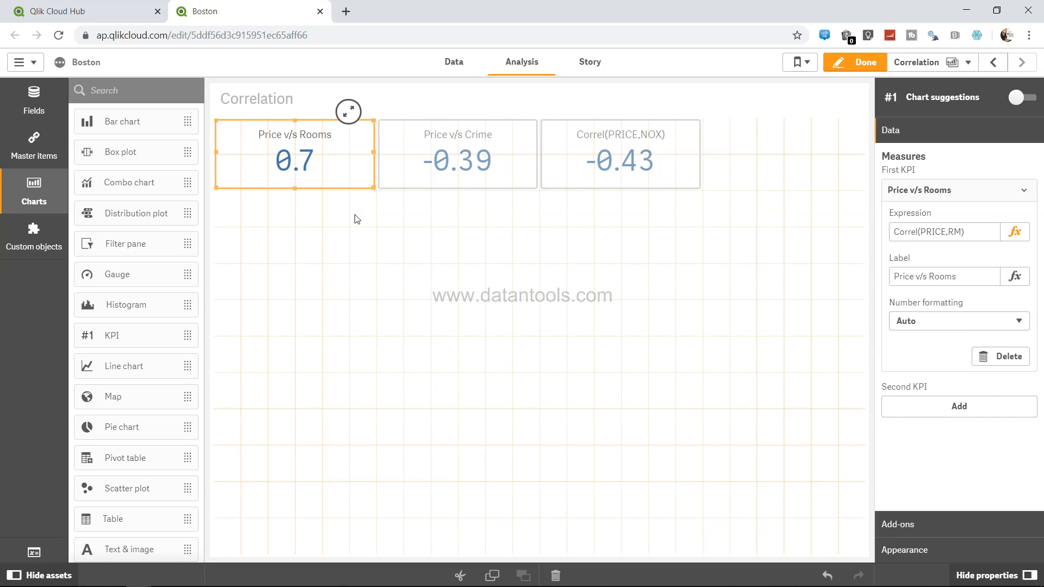
left_click(503, 284)
left_click_drag(136, 343, 786, 152)
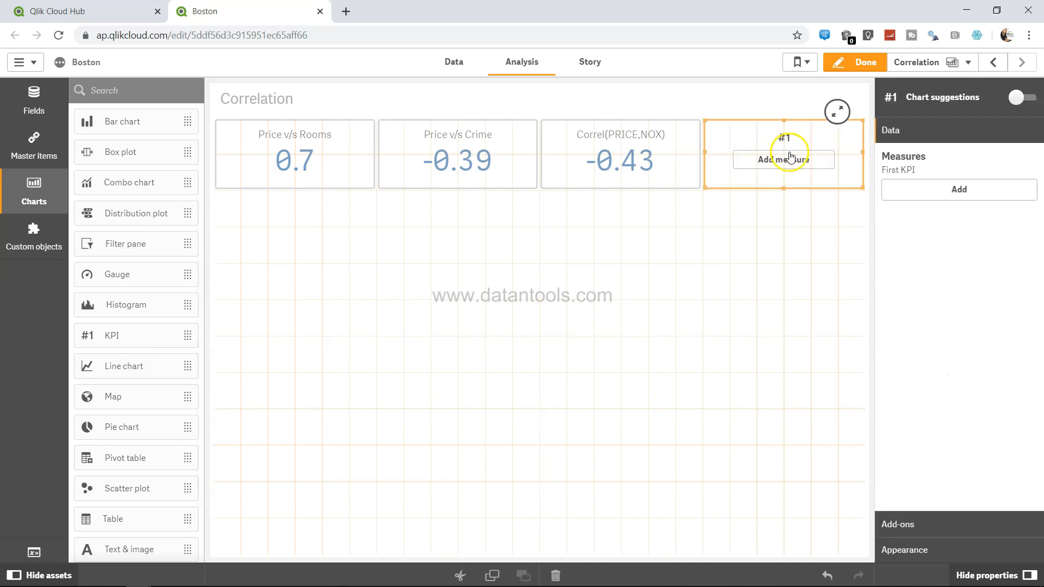
left_click(799, 160)
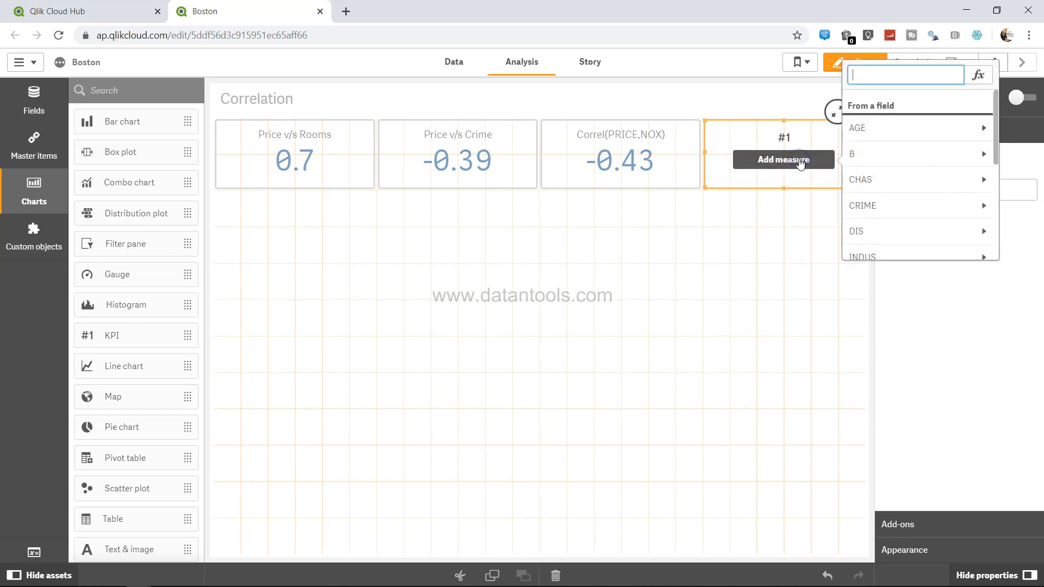
left_click(984, 76)
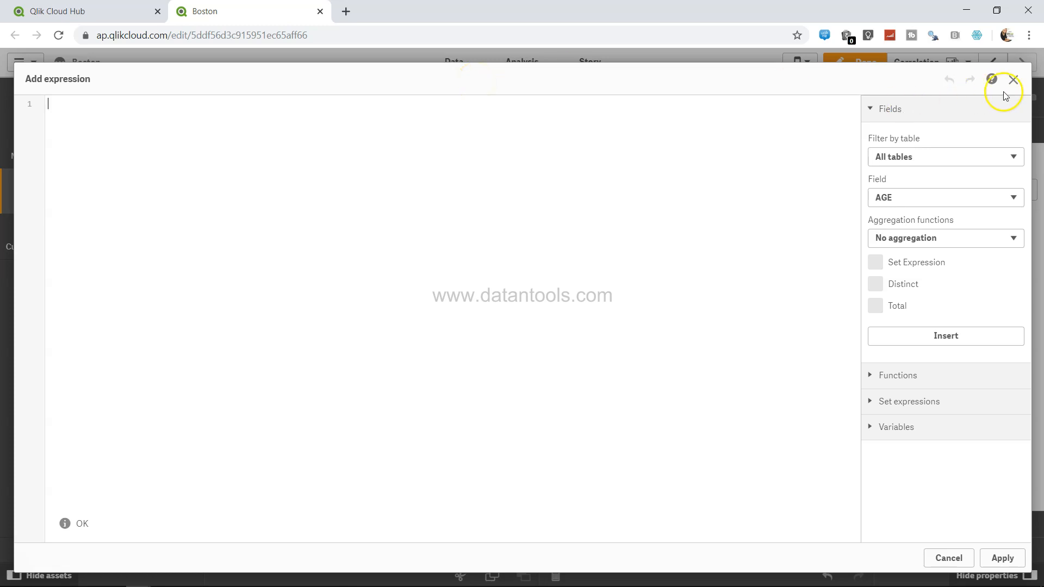
left_click(1013, 80)
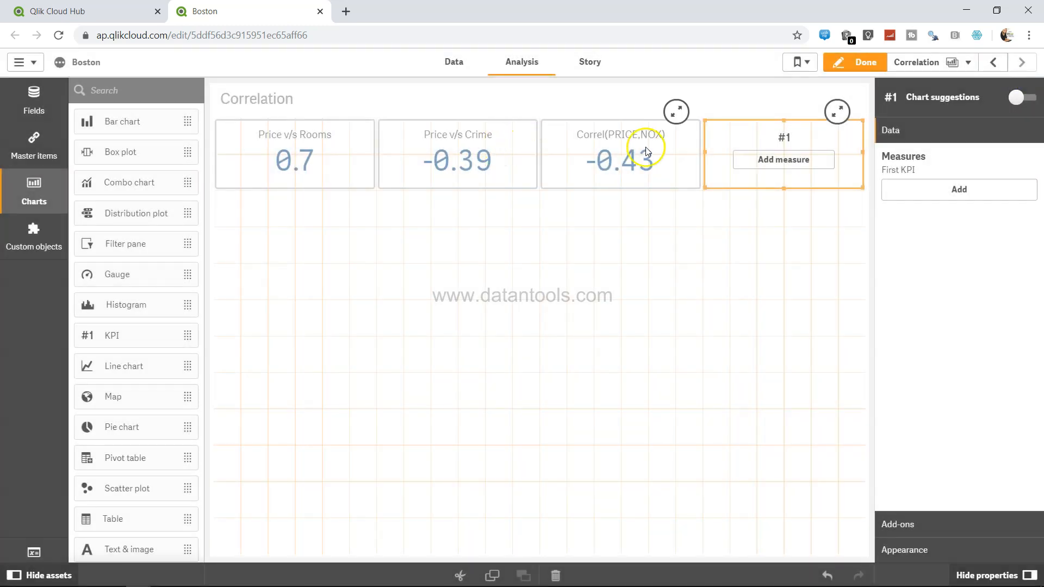
- Examine the Avg(PRICE) against Avg(RM) scatter plot on the Interaction sheet and return to the Correlation sheet
left_click(969, 63)
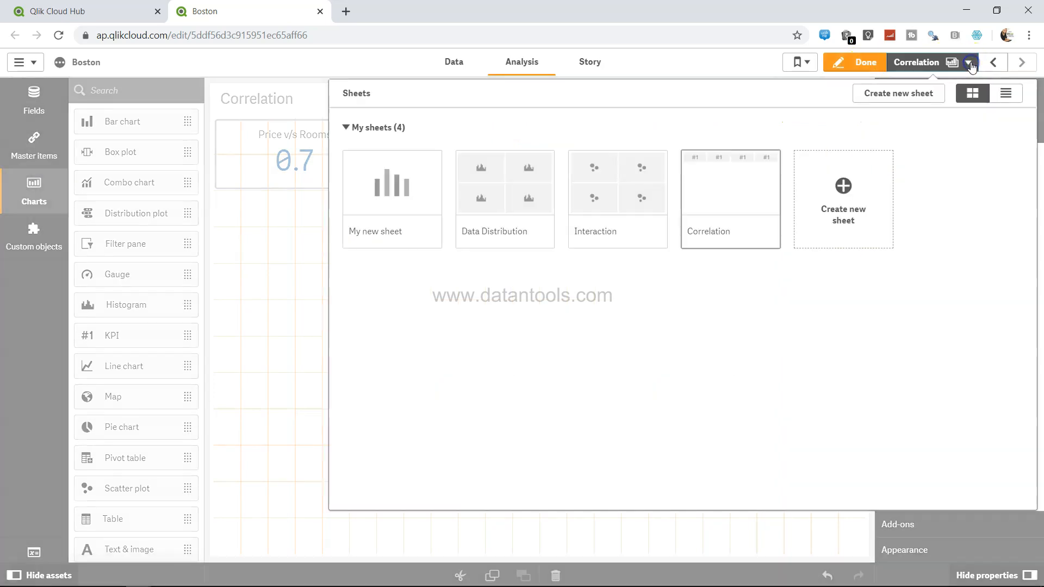
left_click(621, 203)
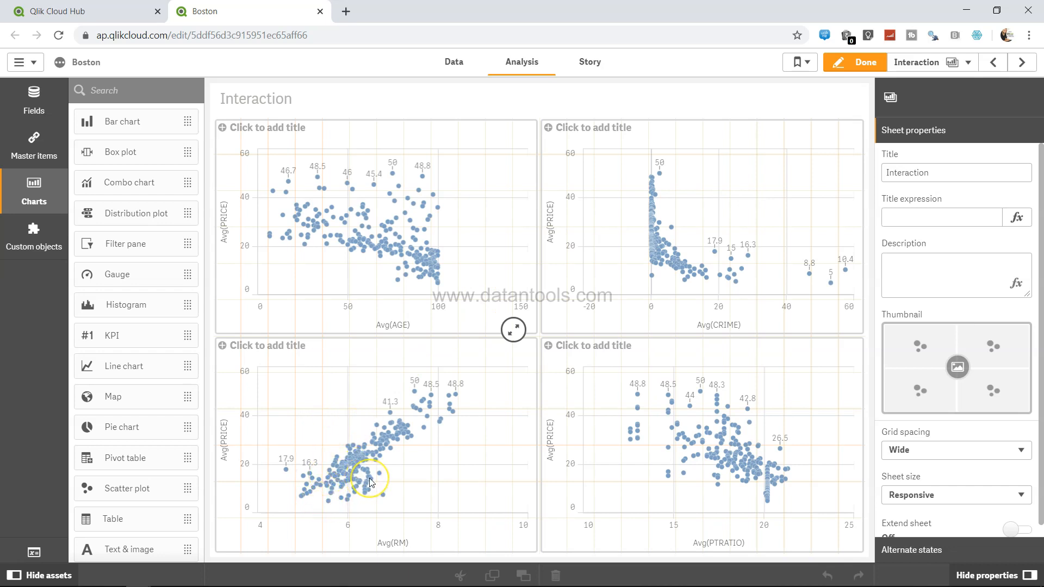
left_click(382, 457)
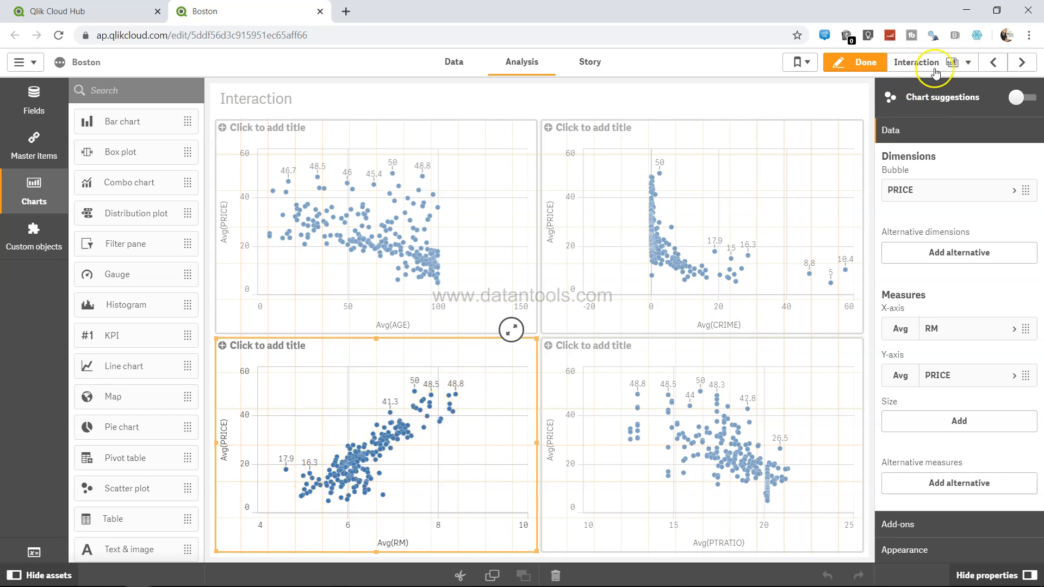
left_click(953, 62)
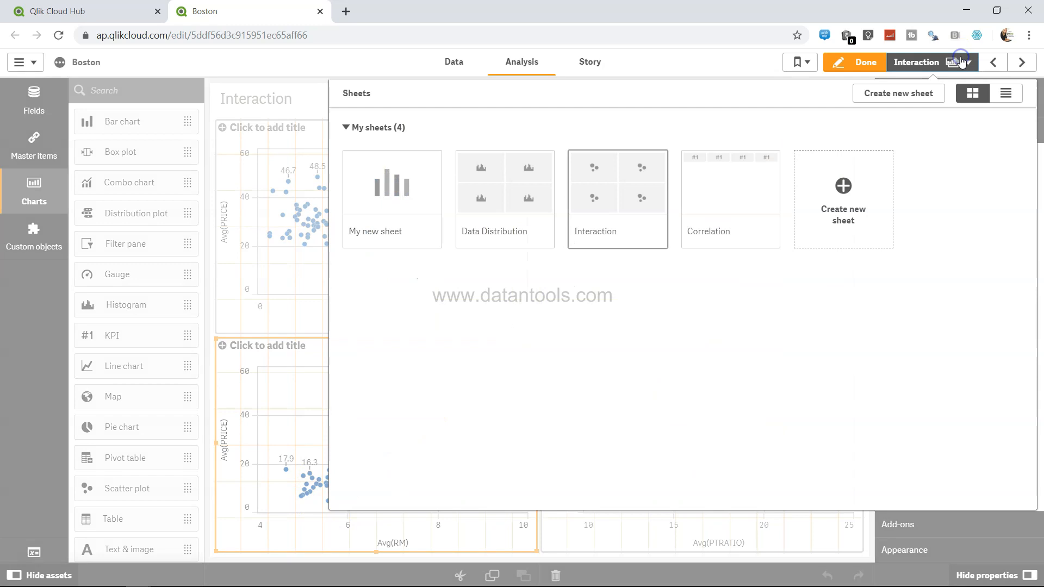
left_click(725, 204)
- Open a custom measure expression for the fourth KPI on the Correlation sheet and enter the slope function LinEst_M(PRICE,RM)
left_click(780, 161)
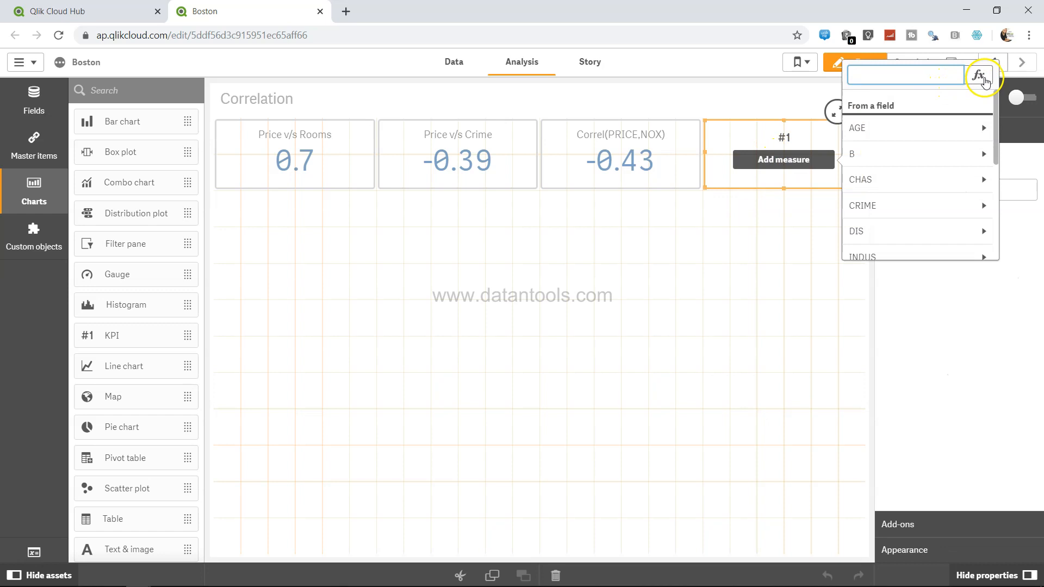
left_click(978, 75)
type("line")
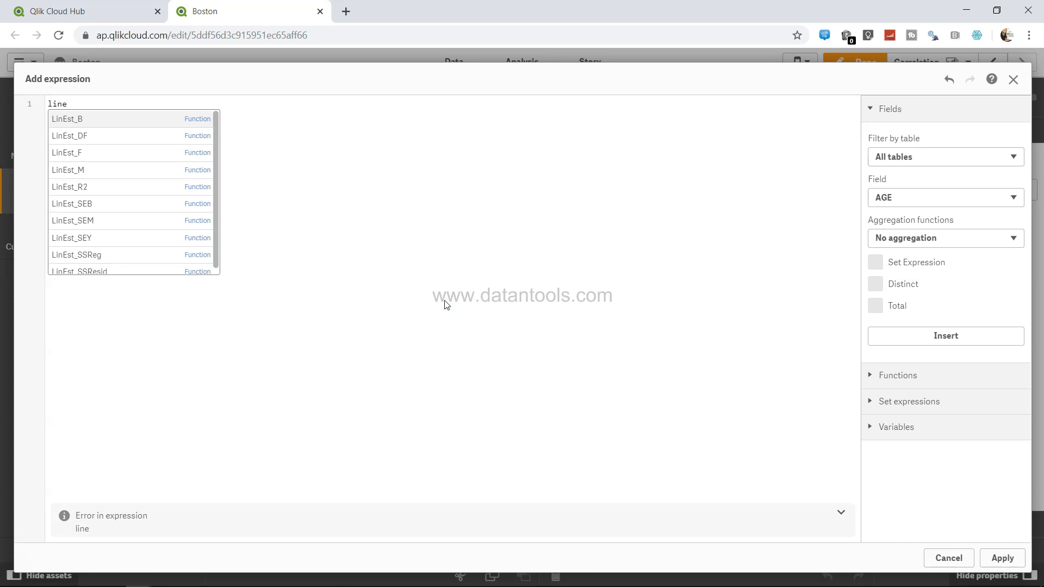
left_click(99, 170)
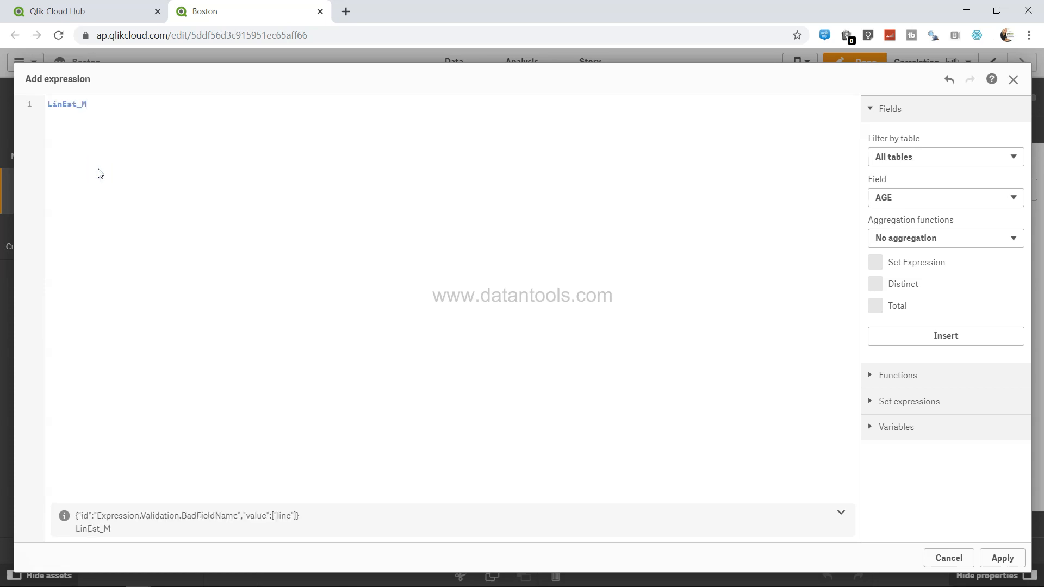
type("(")
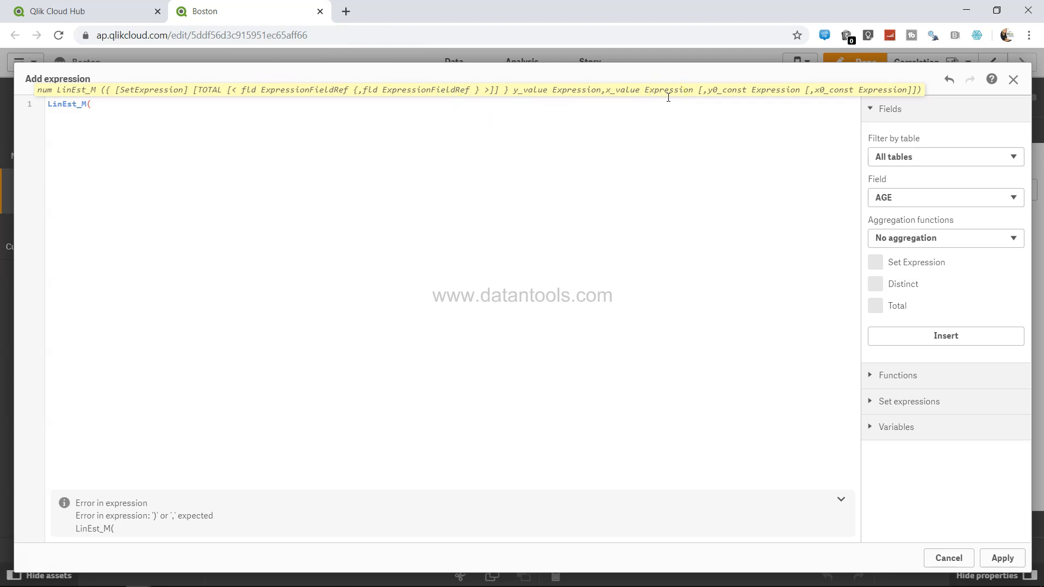
type("pric")
key("Return")
type(",RM")
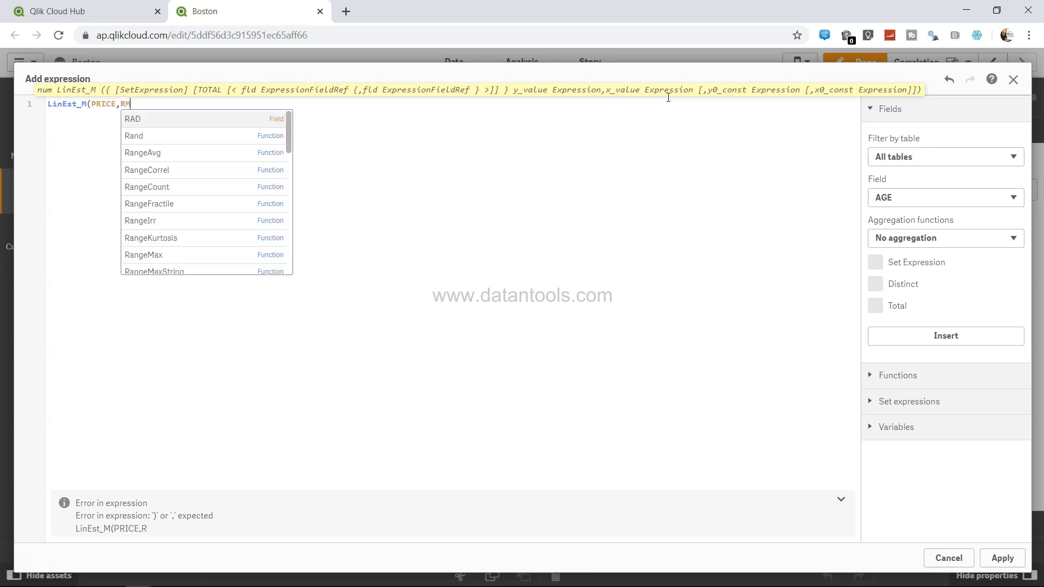
type(")")
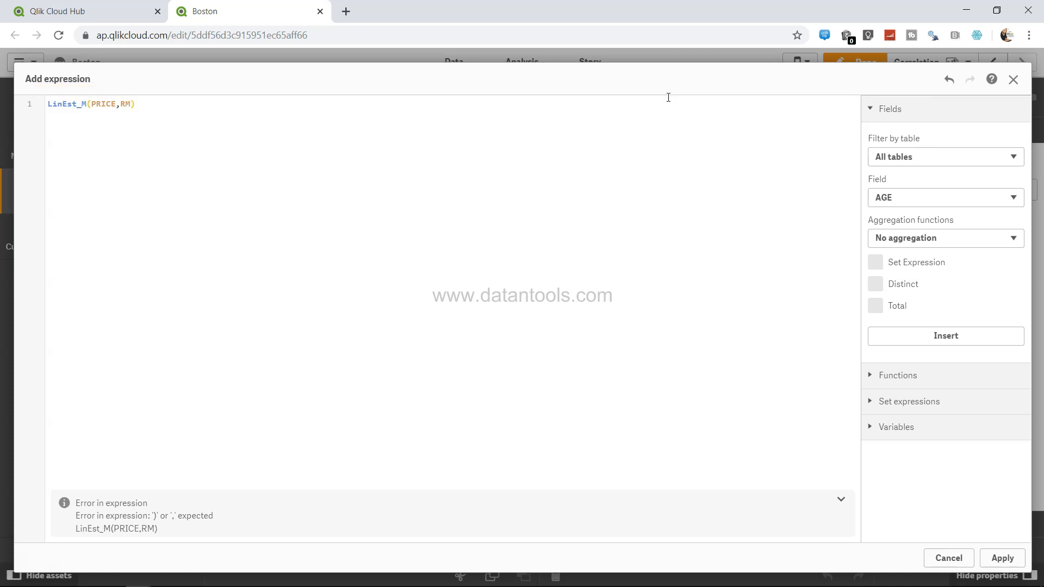
- Extend the expression to LinEst_M(PRICE,RM)*5 + LinEst_B(PRICE,RM) and apply it to the fourth KPI
type("*")
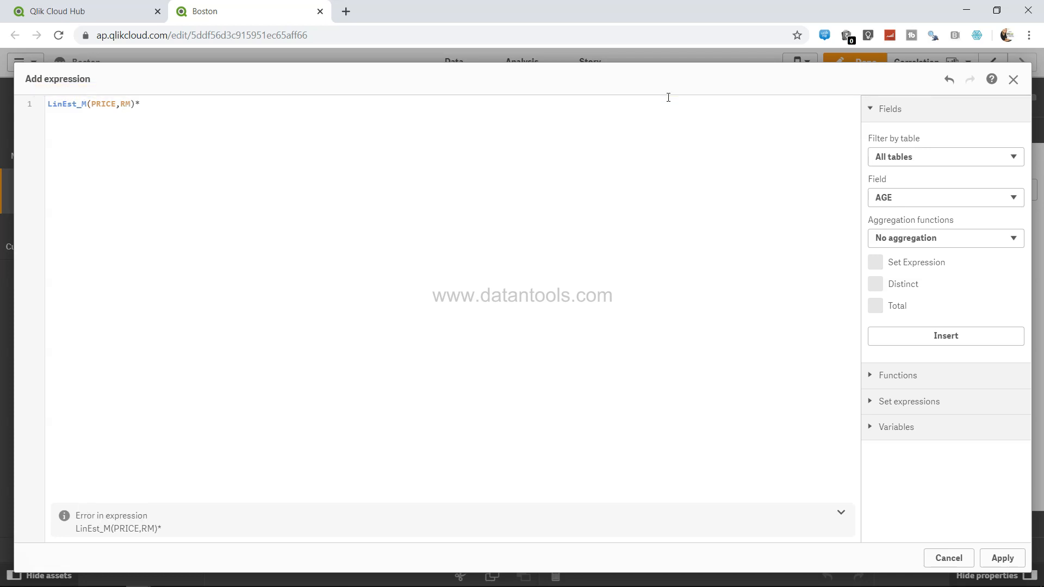
type("5")
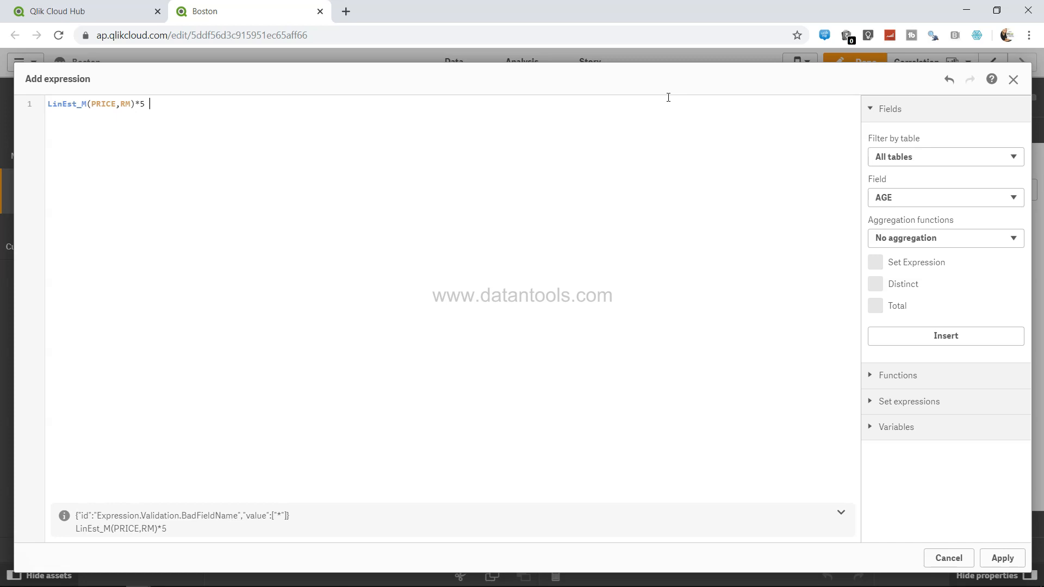
type(" + line")
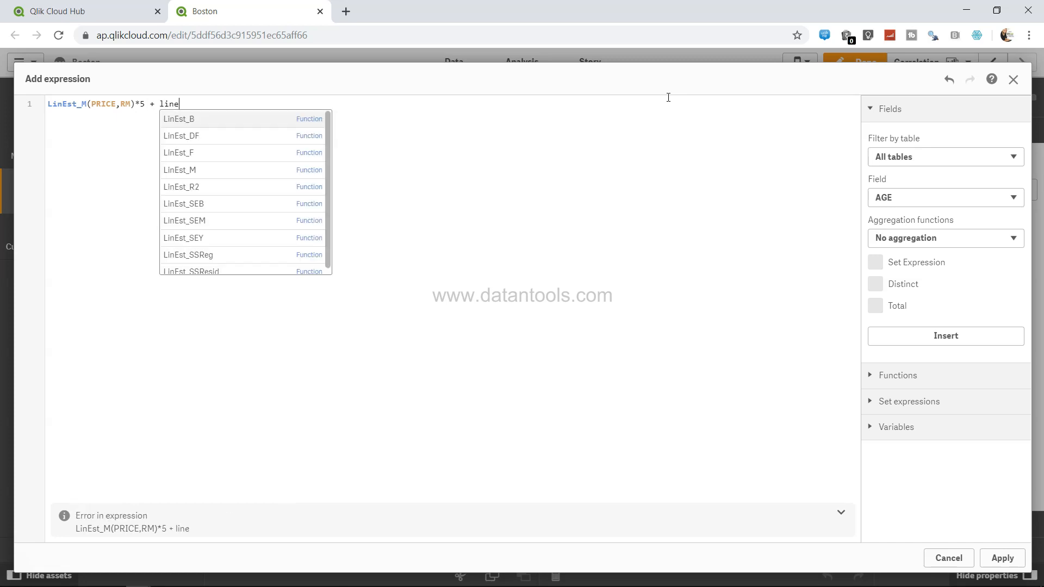
key("Return")
type("(")
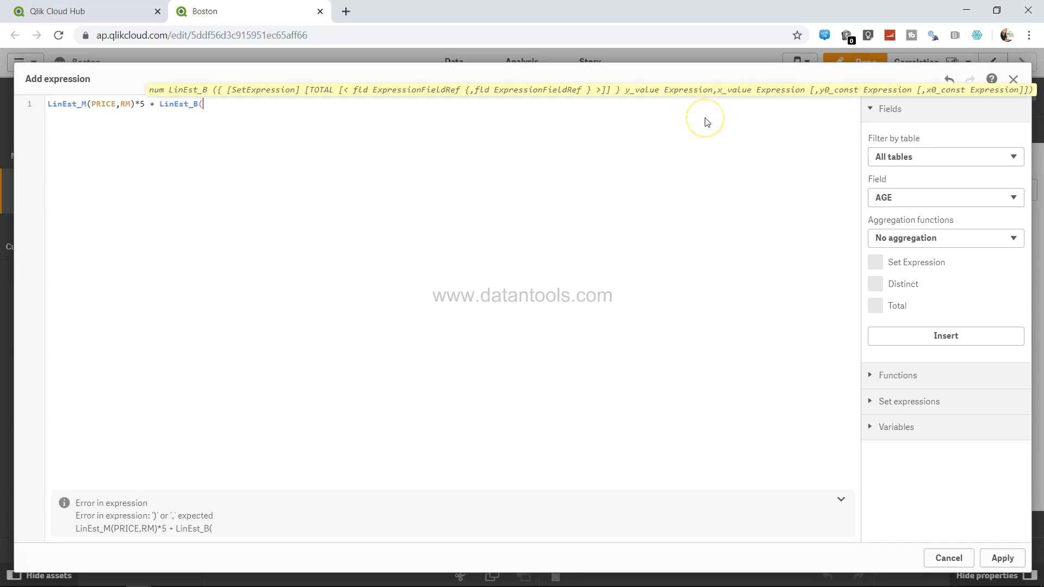
type("price")
key("Return")
type(",rm")
key("Return")
type(")")
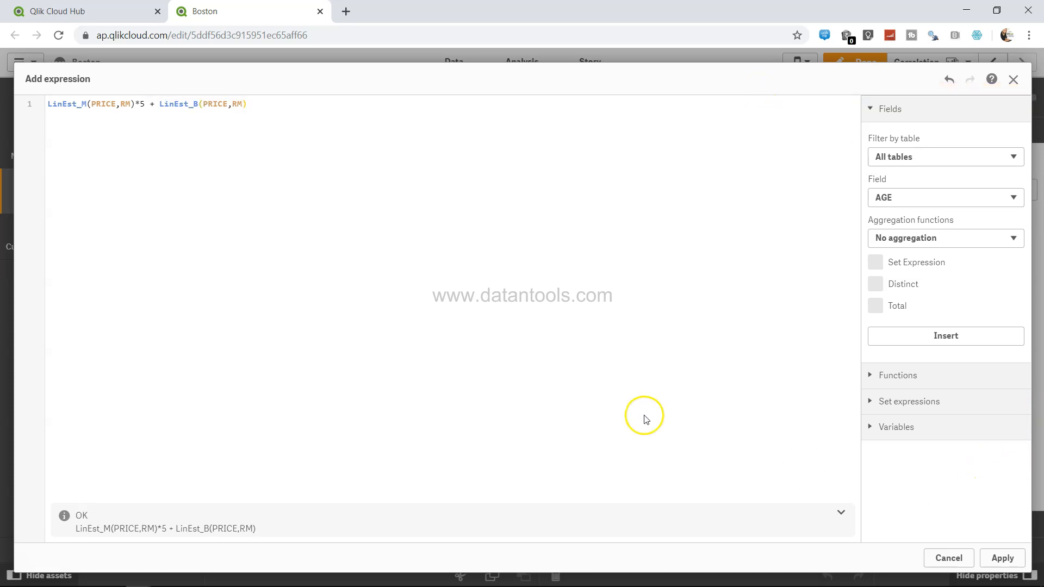
left_click(143, 105)
left_click(1002, 558)
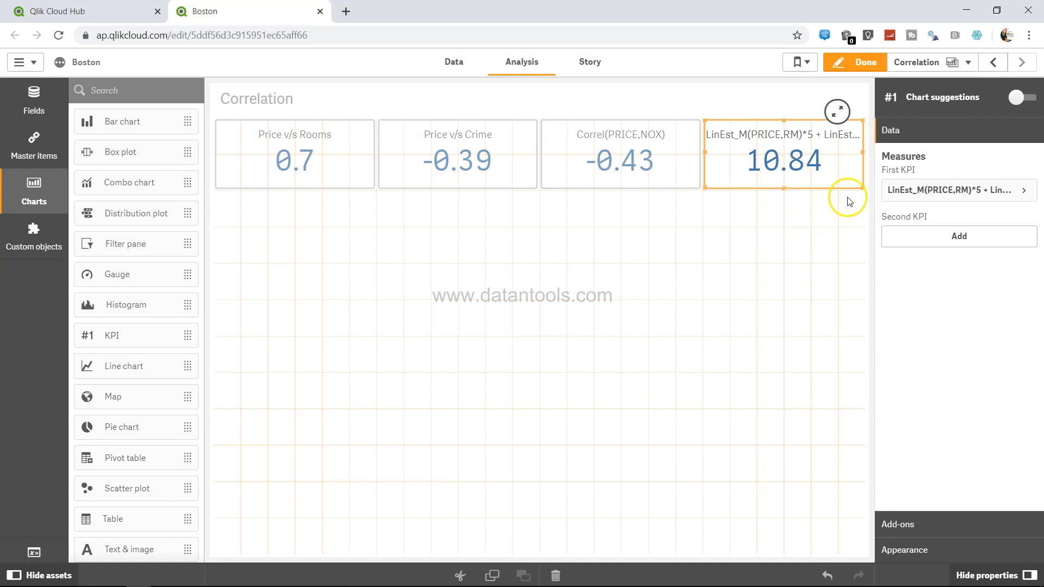
- Label the fourth KPI's measure "Predective Price"
left_click(1025, 192)
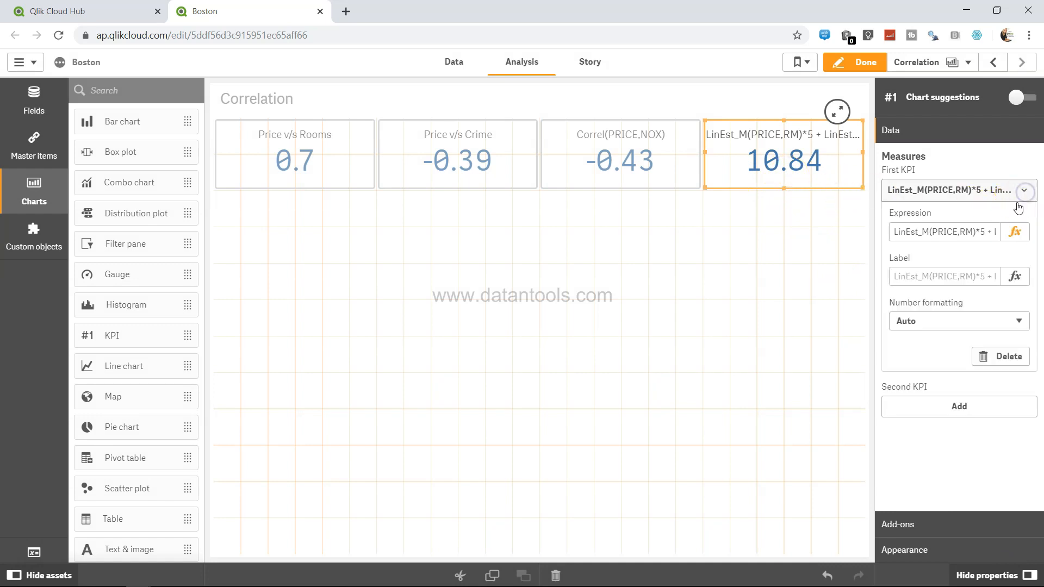
left_click(977, 280)
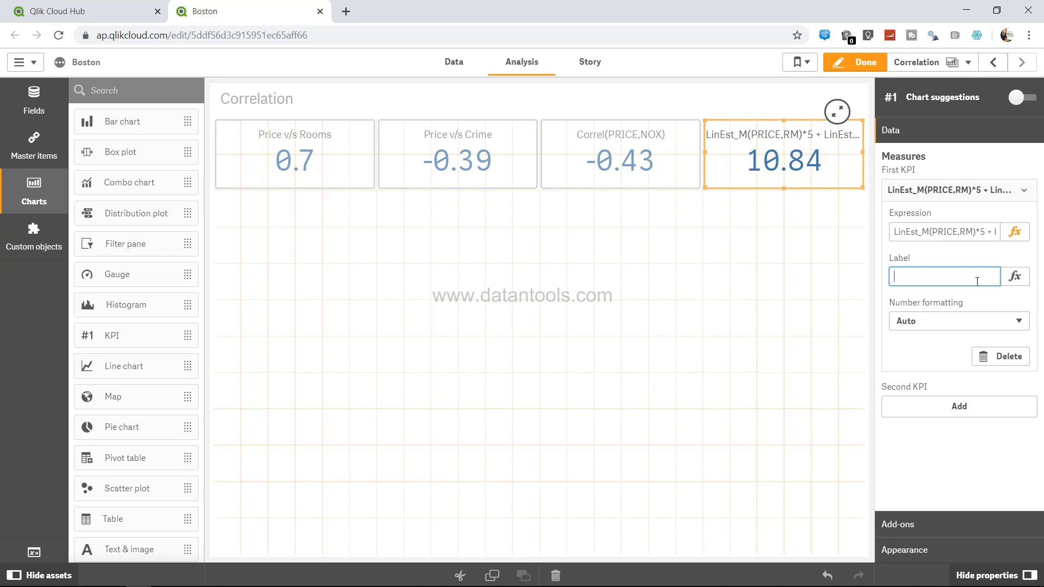
type("Predecitive (P")
key("BackSpace")
key("BackSpace")
type("Price")
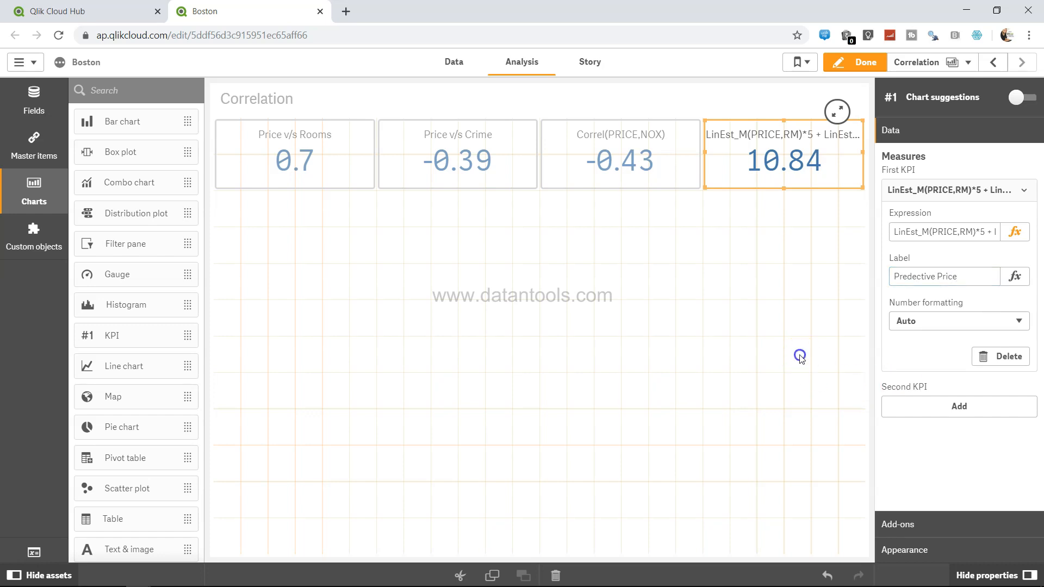
left_click(789, 181)
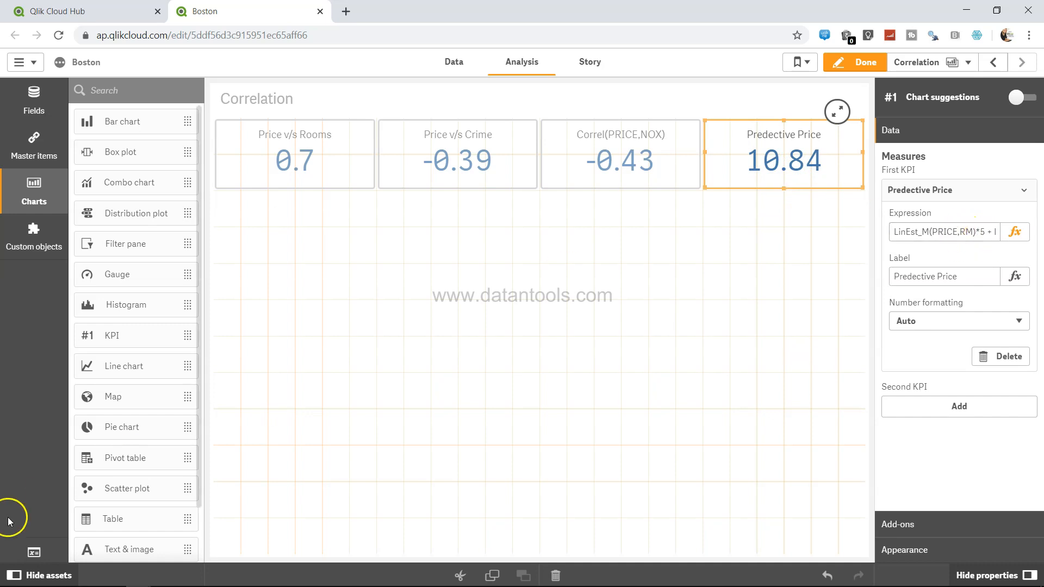
- Create a variable named "no of room" with the definition 5 and close the variables overview
left_click(34, 553)
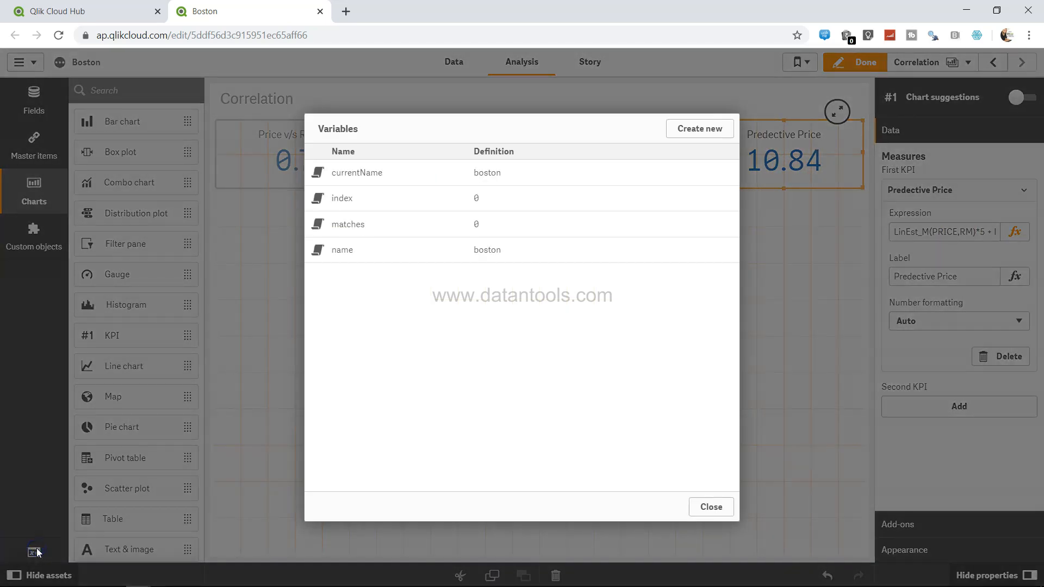
left_click(709, 131)
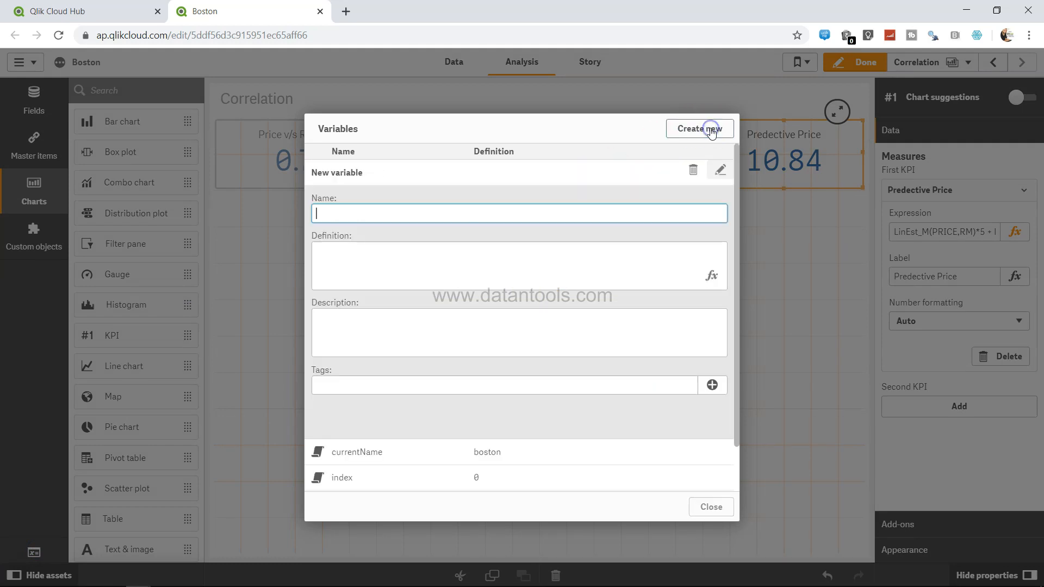
type("no of room")
key("Tab")
type("5")
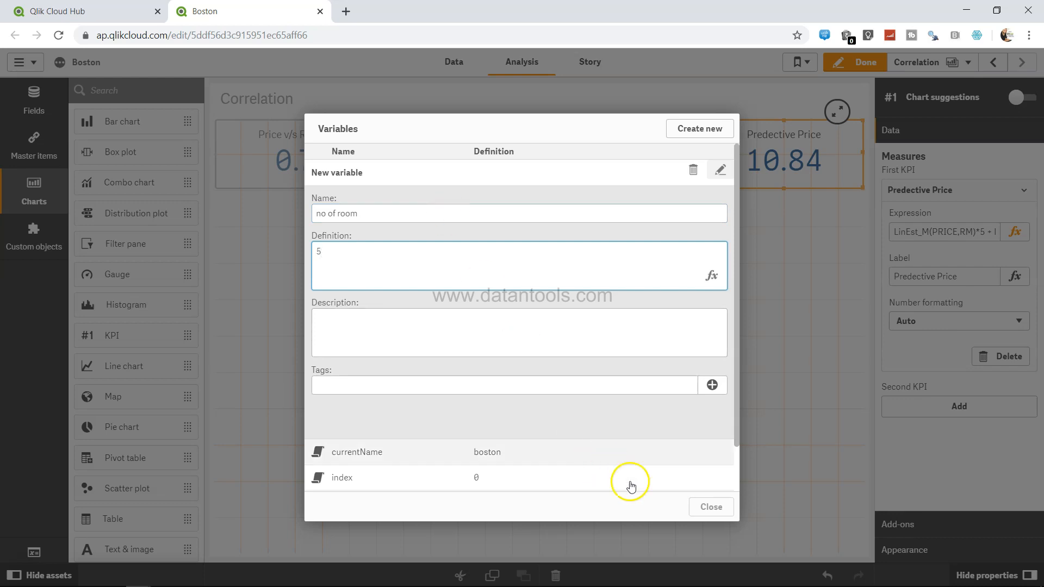
left_click(701, 137)
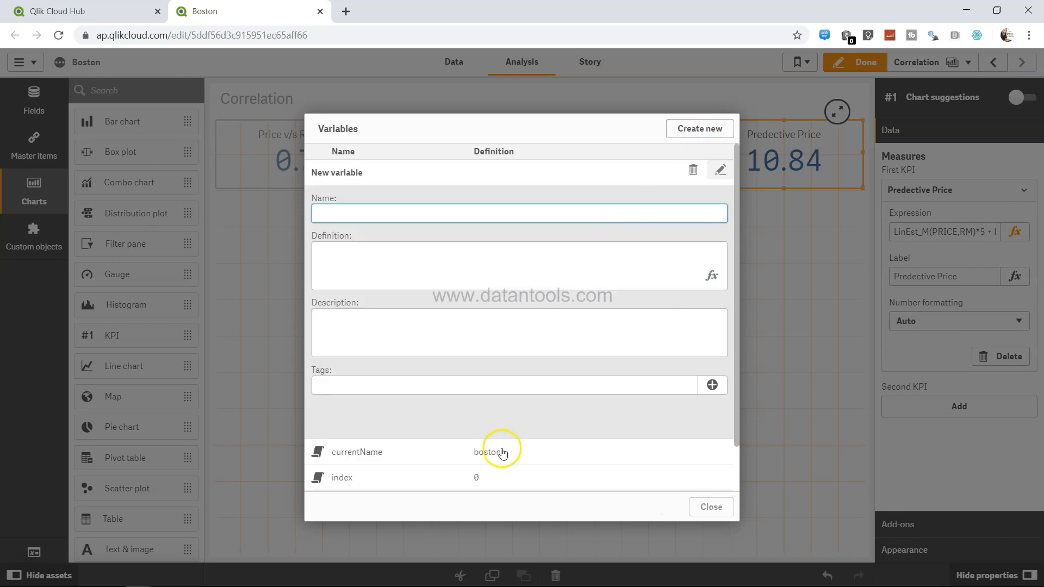
scroll(496, 468, "down", 1)
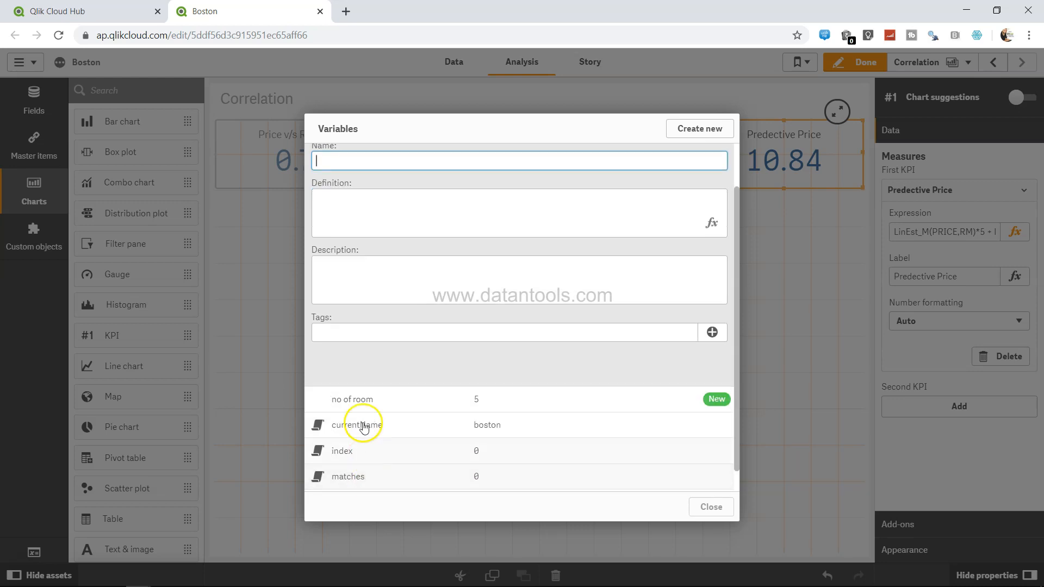
left_click(711, 507)
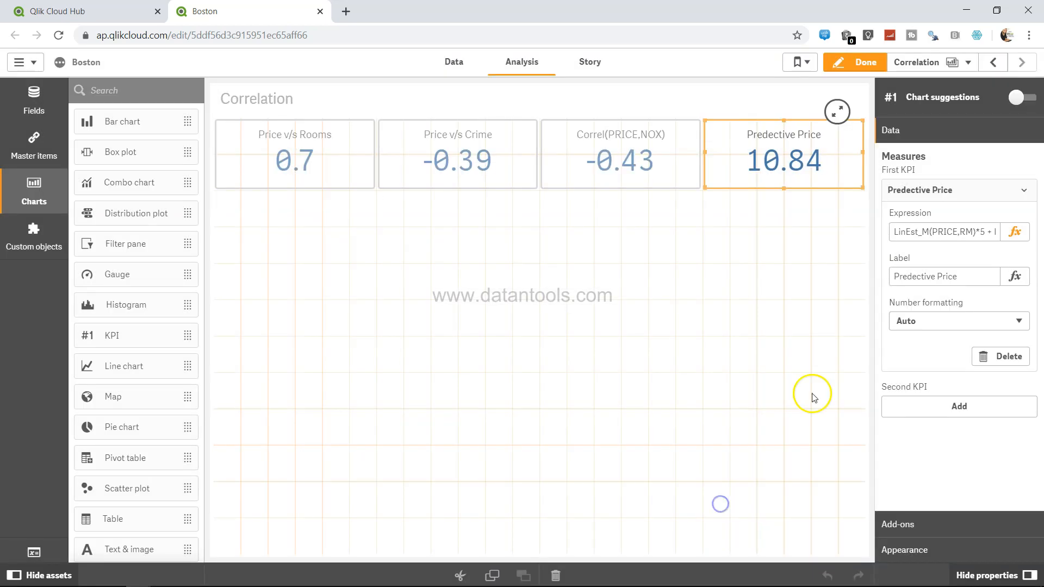
- Replace the fixed multiplier 5 in the Predective Price expression with the variable no of room
left_click(1010, 233)
left_click(146, 104)
key("BackSpace")
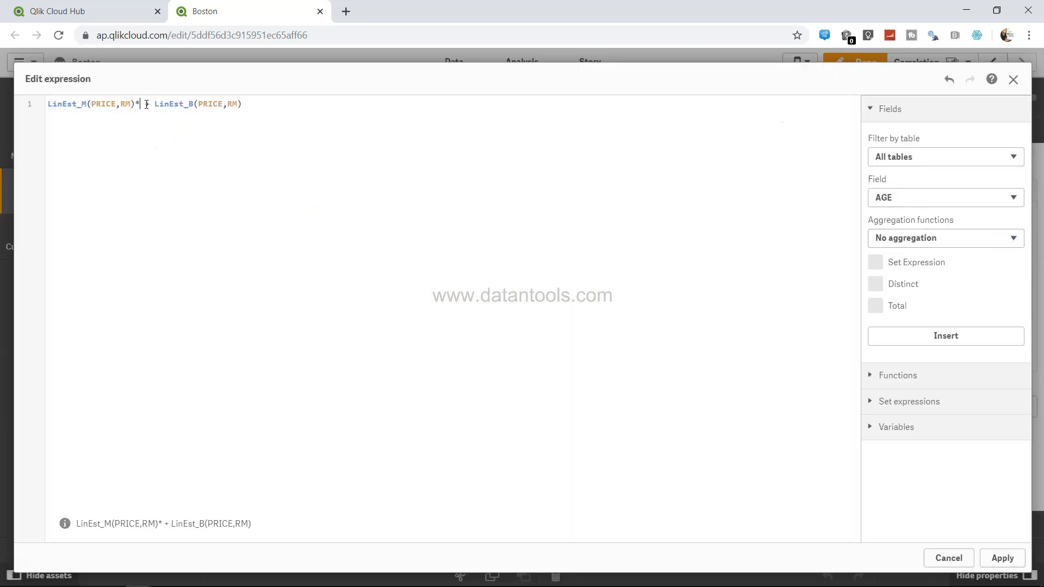
type("no")
key("Down")
key("Down")
key("Up")
key("Up")
key("Return")
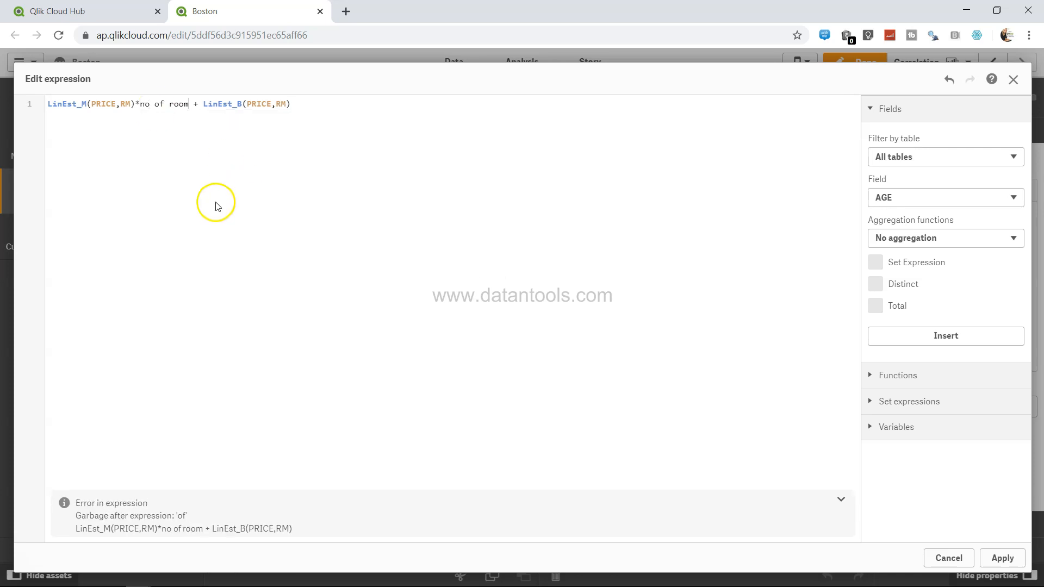
- Enclose the variable name in square brackets as [no of room] and apply the Predective Price expression
left_click(140, 103)
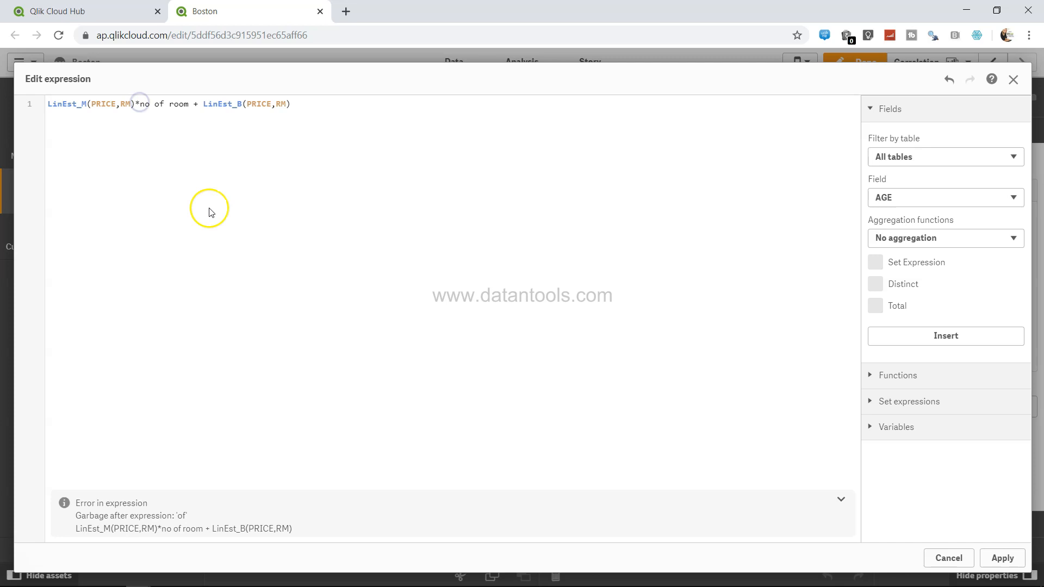
type("[")
key("Right")
key("Right")
key("Right")
key("Right")
key("Right")
key("Right")
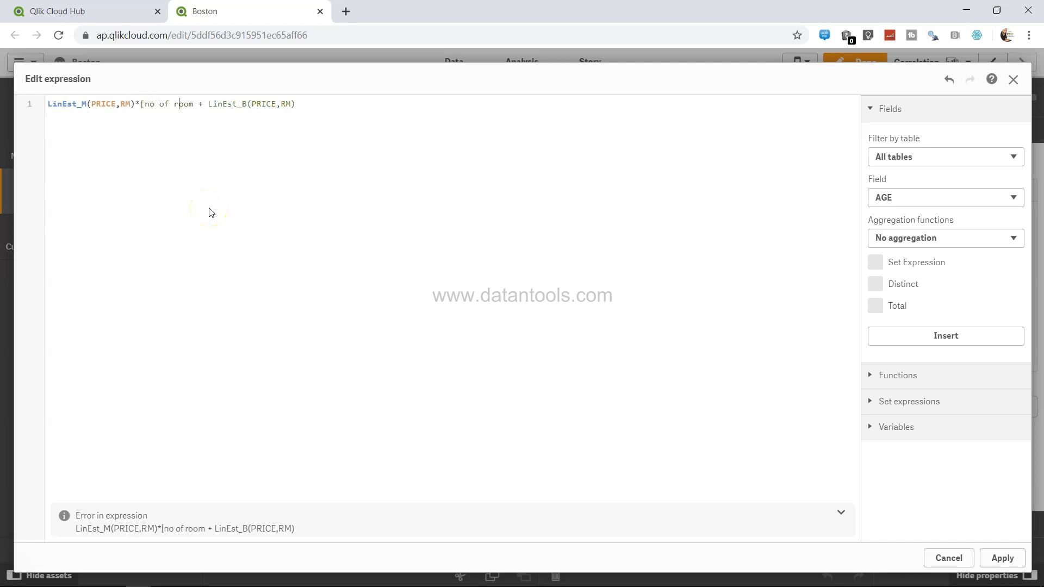
type("]")
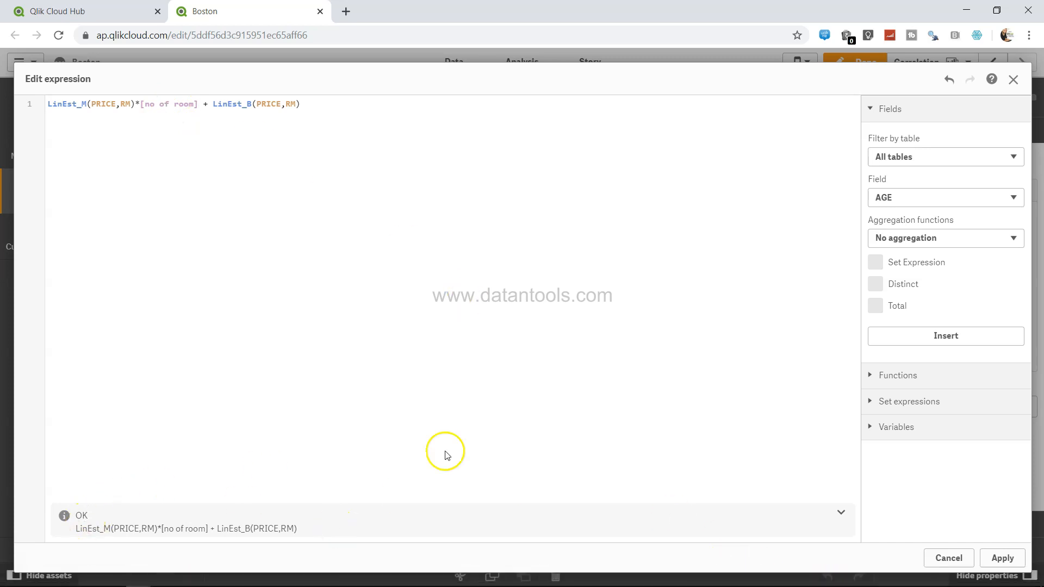
left_click(994, 560)
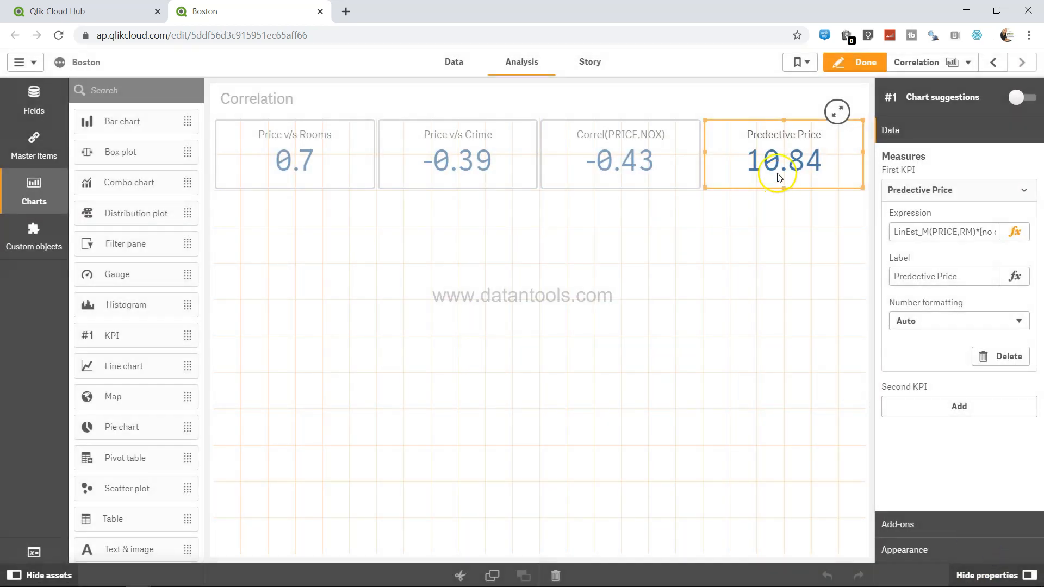
- Change the definition of the variable "no of room" to 8 and return to the Correlation sheet
left_click(35, 552)
left_click(410, 276)
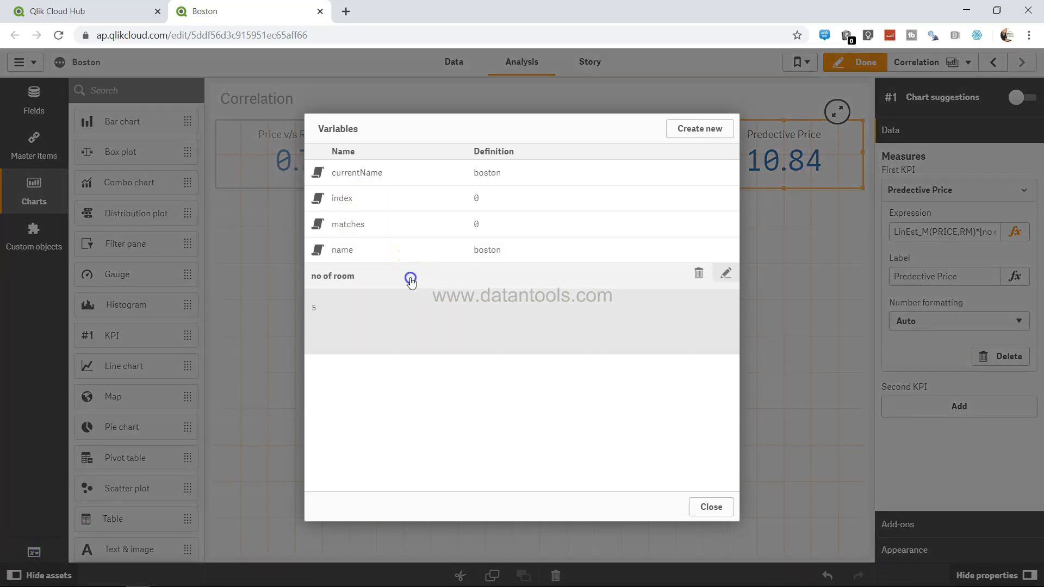
left_click(726, 273)
left_click(299, 325)
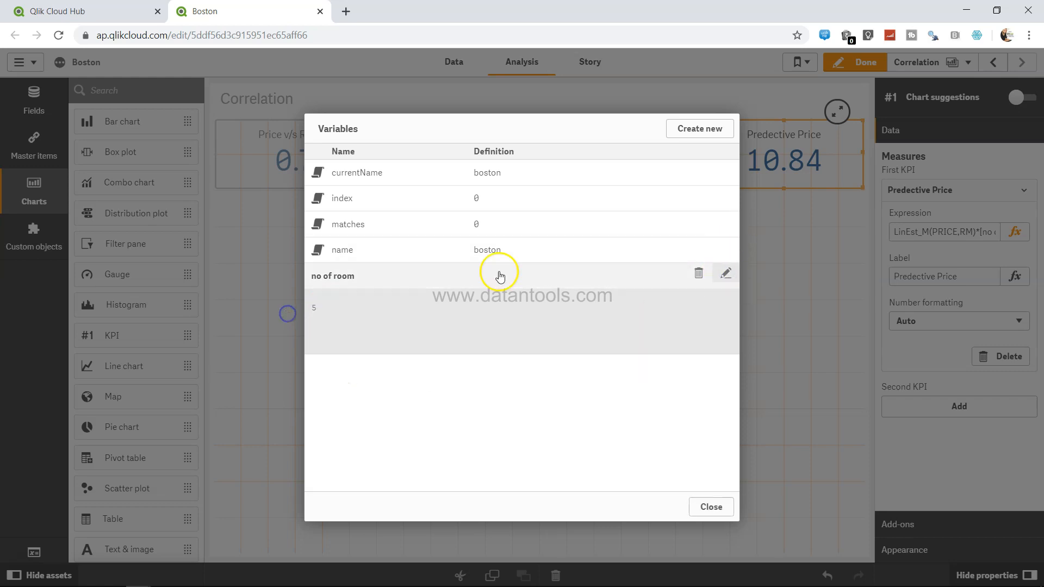
left_click(727, 272)
left_click(373, 327)
key("BackSpace")
type("8")
left_click(638, 386)
left_click(706, 509)
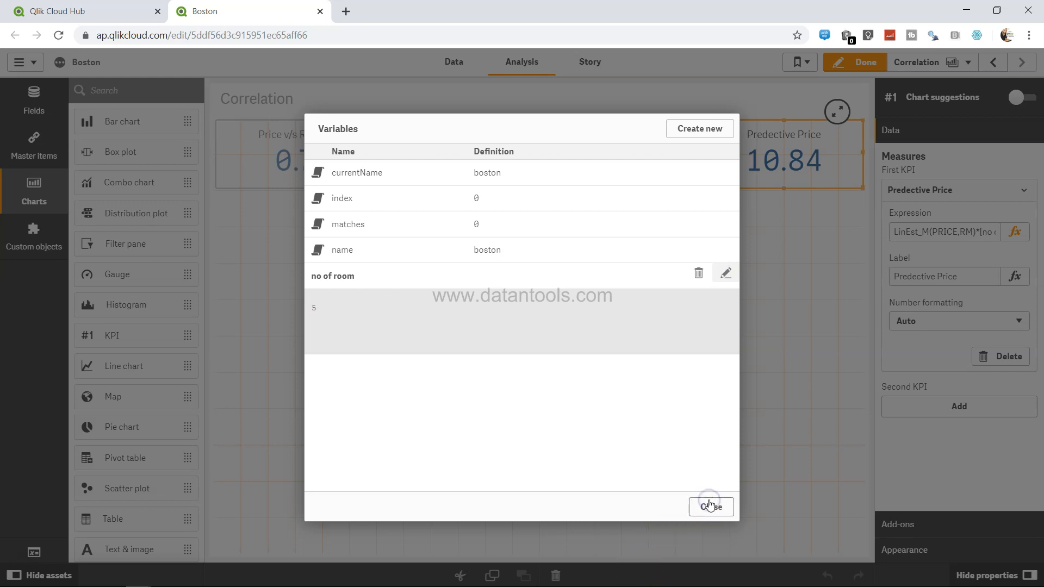
left_click(707, 508)
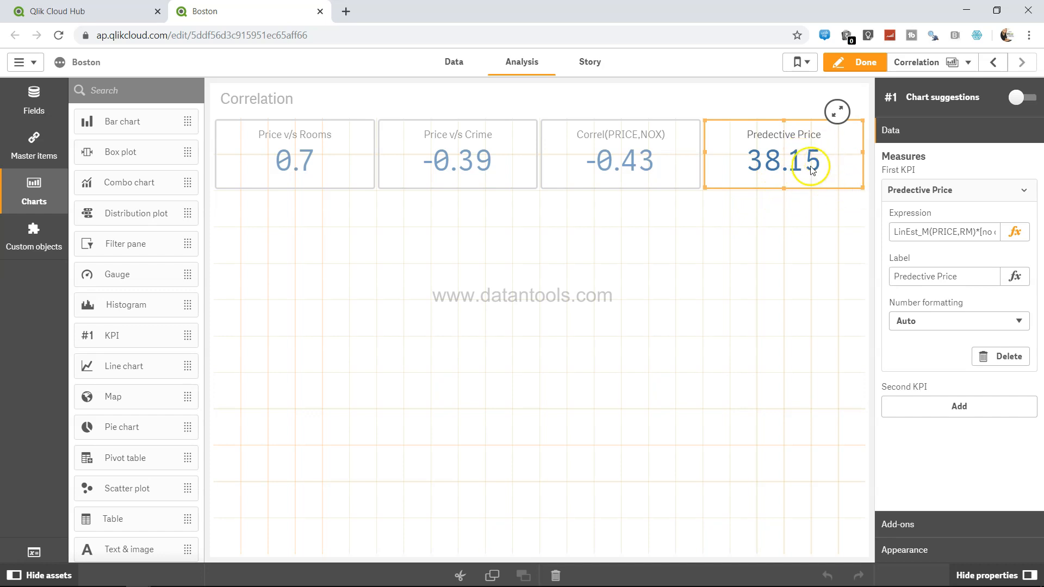
left_click(738, 258)
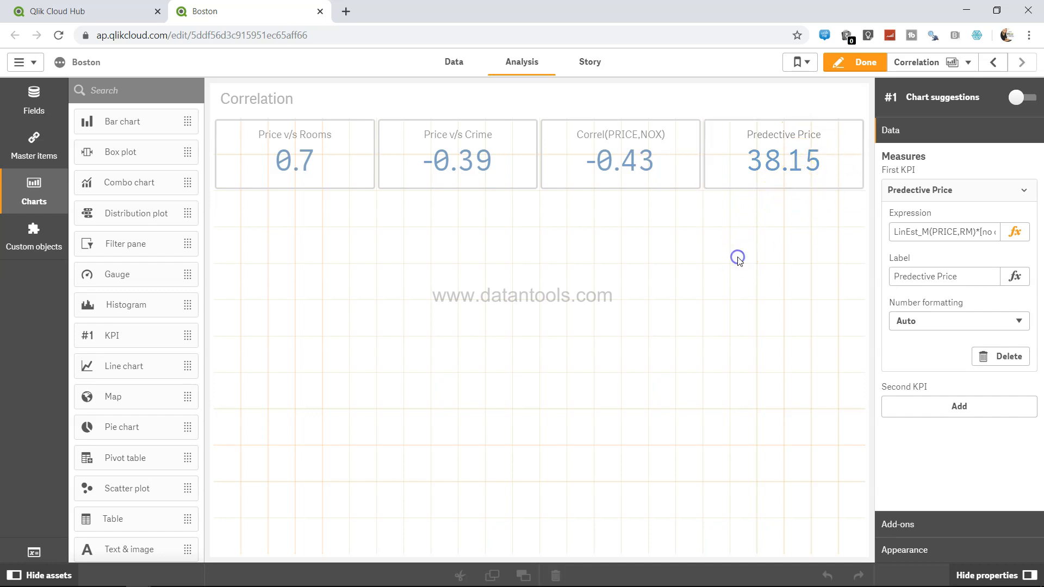